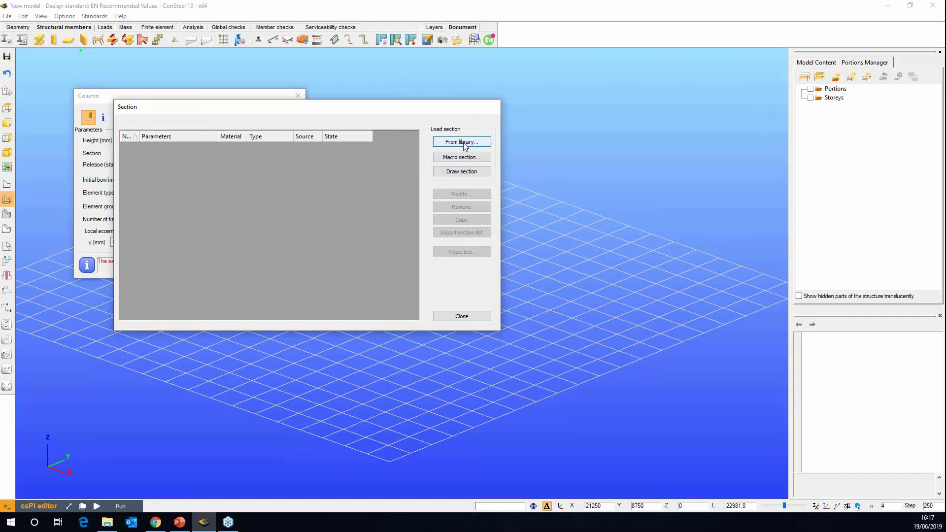
left_click(462, 143)
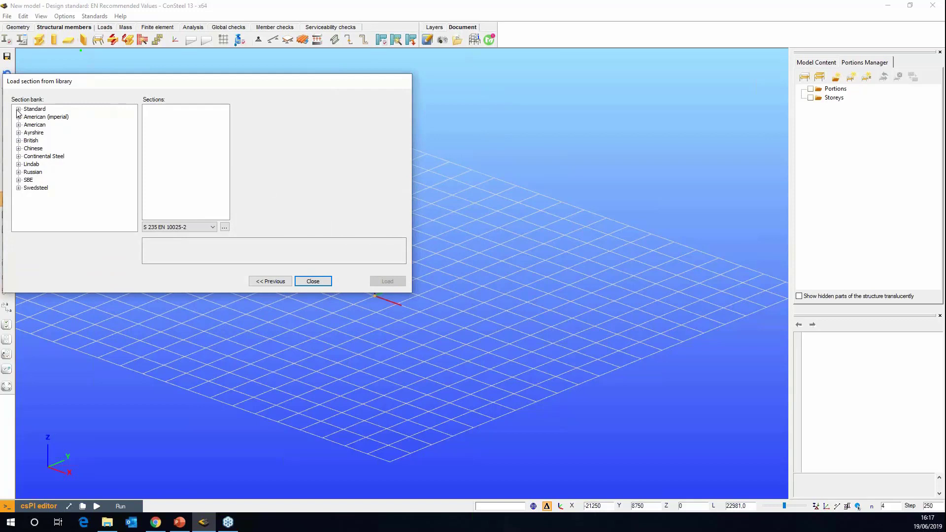
left_click(19, 109)
left_click(18, 110)
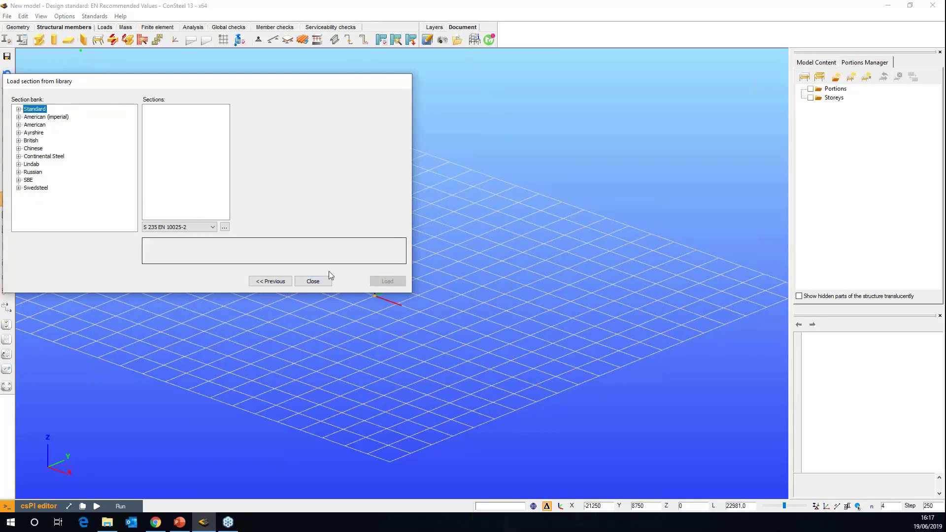
left_click(315, 280)
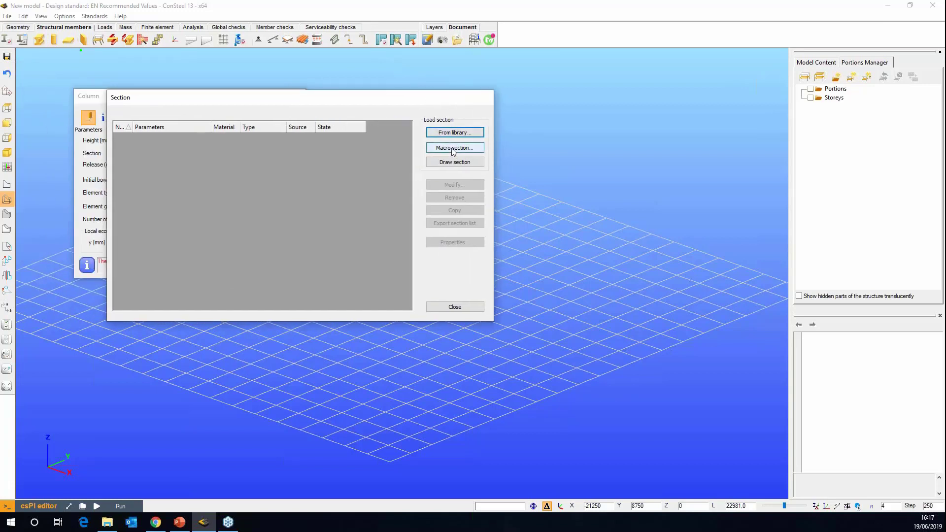
Step: Start a cold formed C section with stiffeners from the steel macro sections
left_click(453, 149)
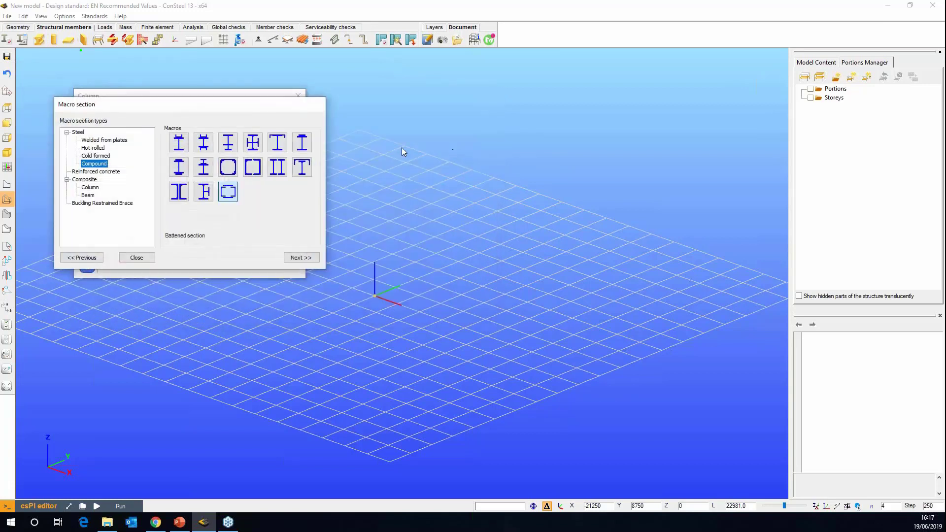
left_click(141, 166)
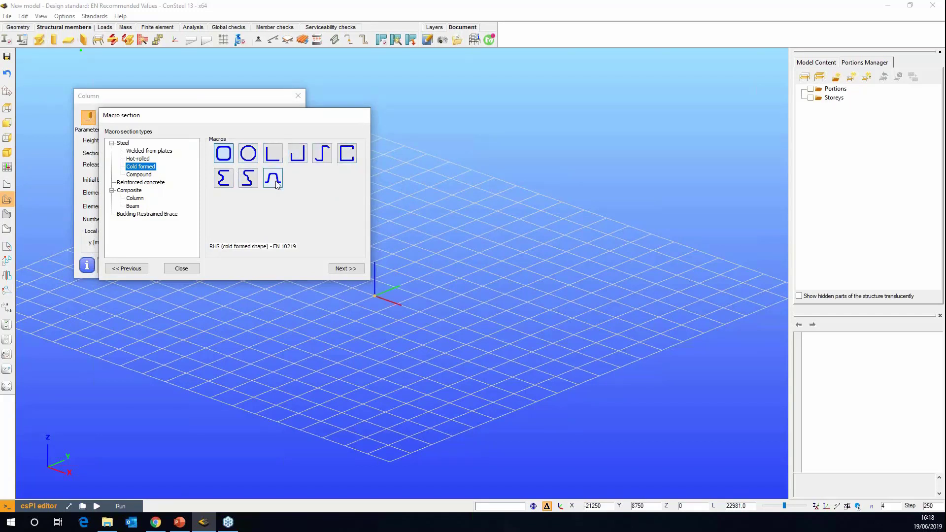
left_click(348, 155)
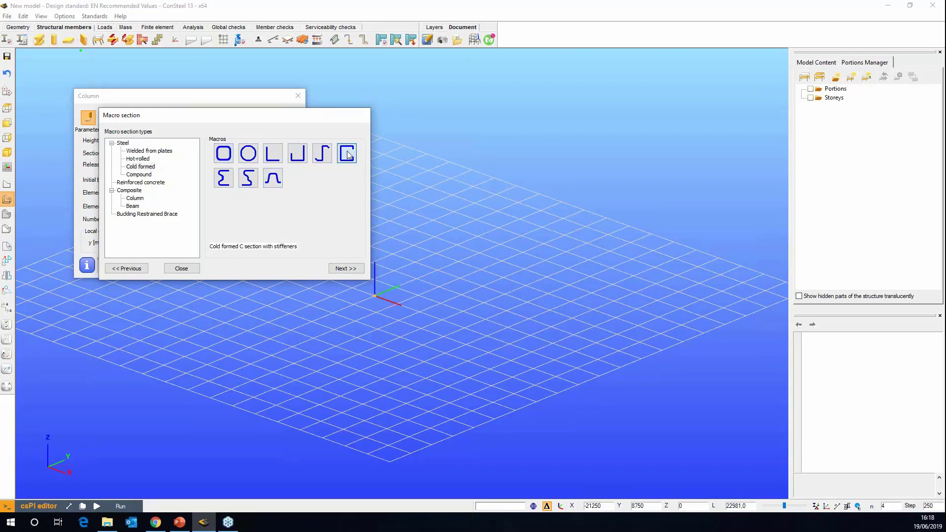
left_click(346, 268)
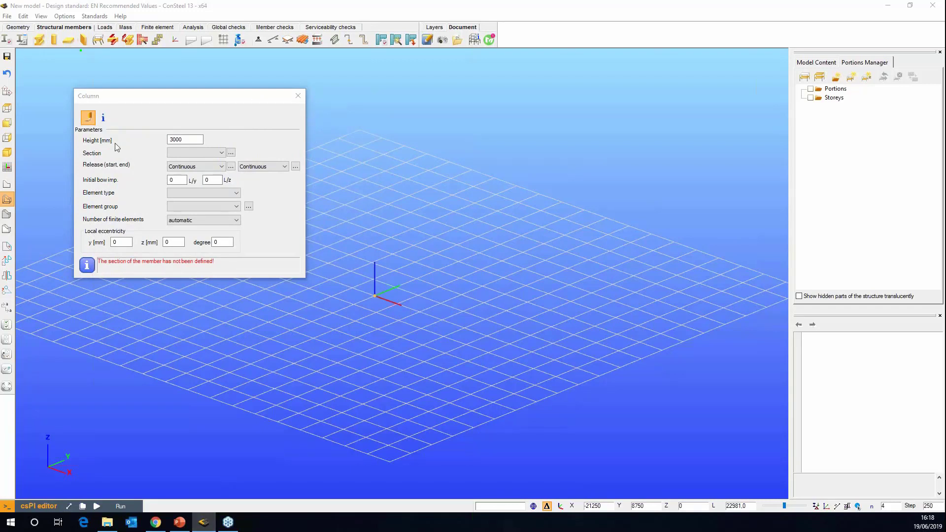
left_click_drag(487, 119, 458, 93)
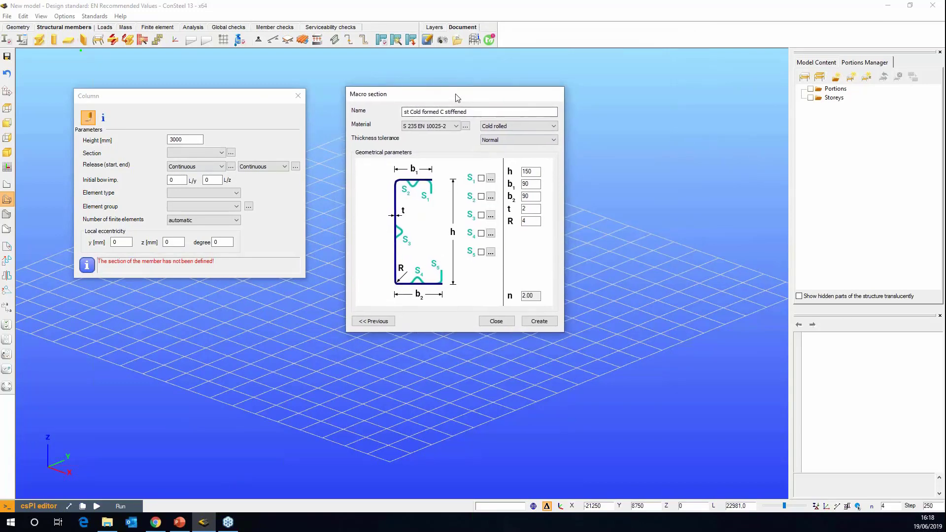
Step: Assign the material S450GD+Z EN10346 to the C section
left_click(455, 126)
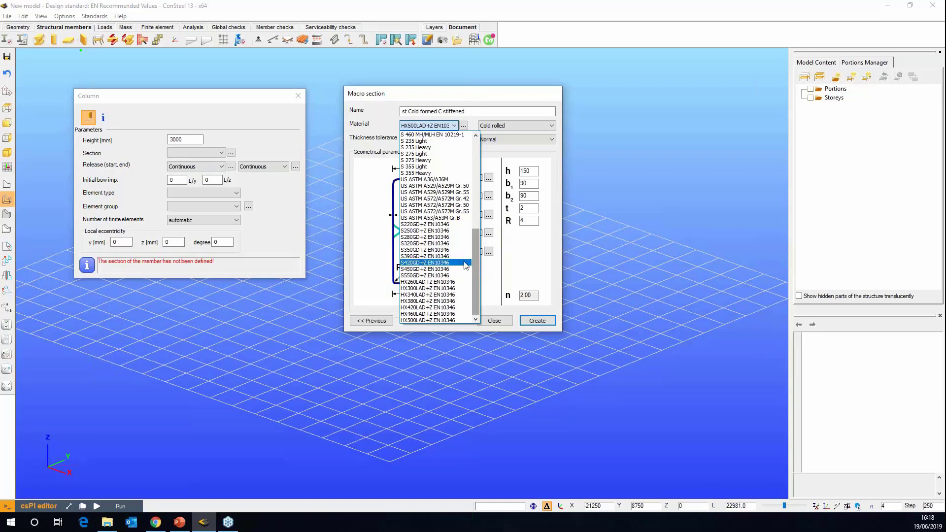
left_click(430, 270)
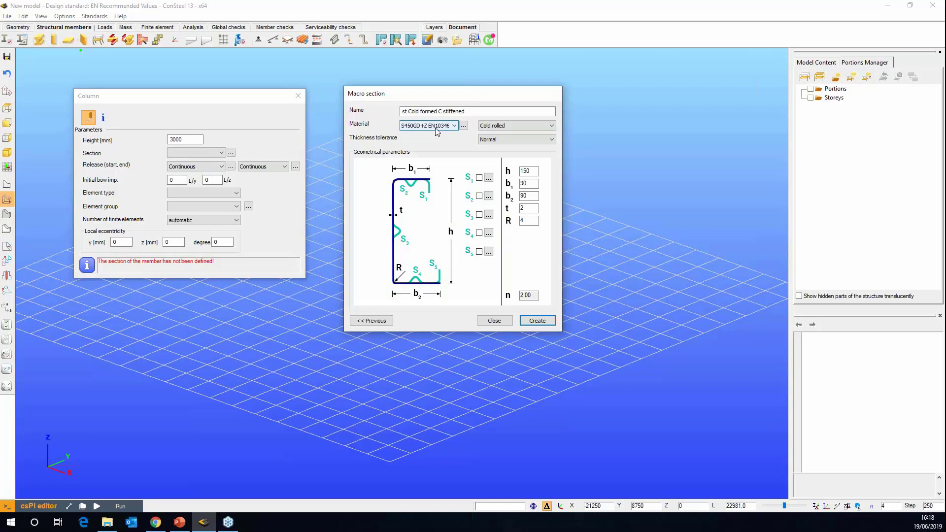
key("Tab")
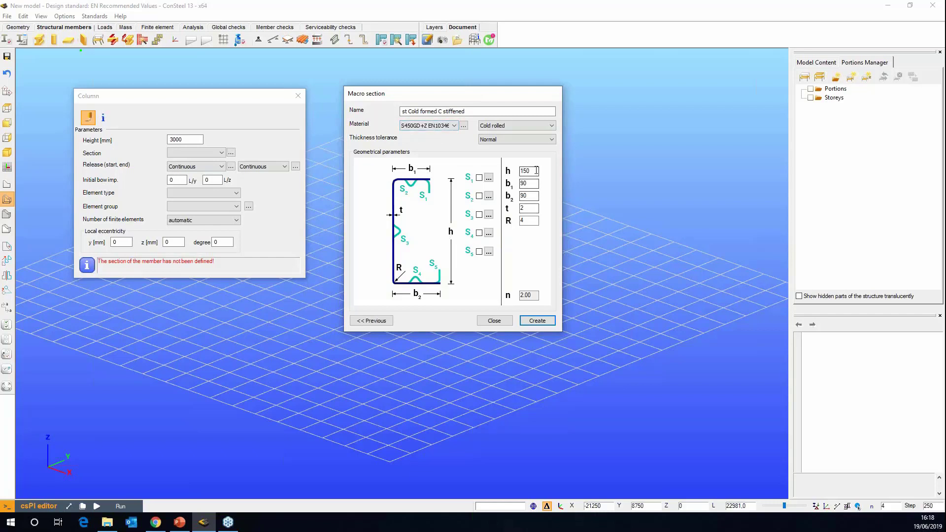
Step: Set the C section's height h to 300, both flange widths b1 and b2 to 100, and thickness t to 1.5
type("300")
double_click(528, 184)
type("100")
double_click(528, 196)
type("100")
key("Tab")
type("1")
Step: Add a single folded edge stiffener S1 to the upper flange with a changed length b
left_click(488, 178)
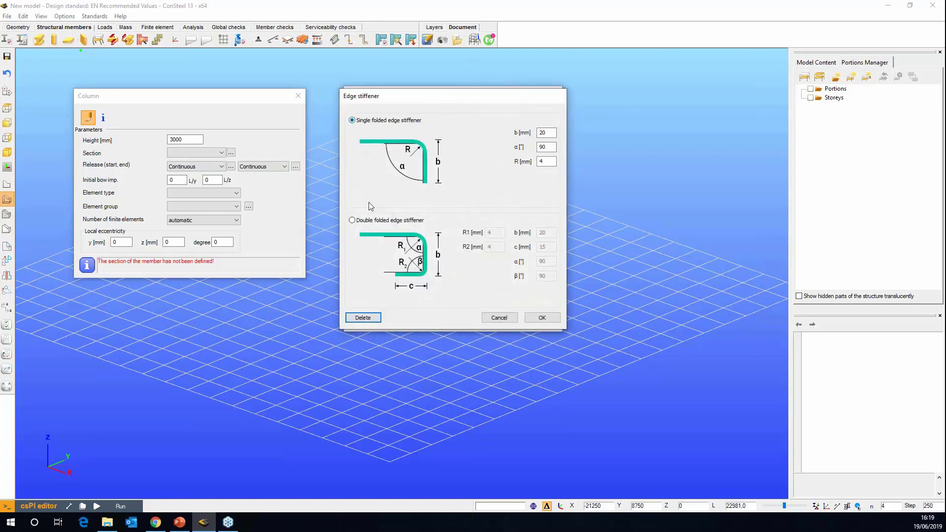
left_click(352, 221)
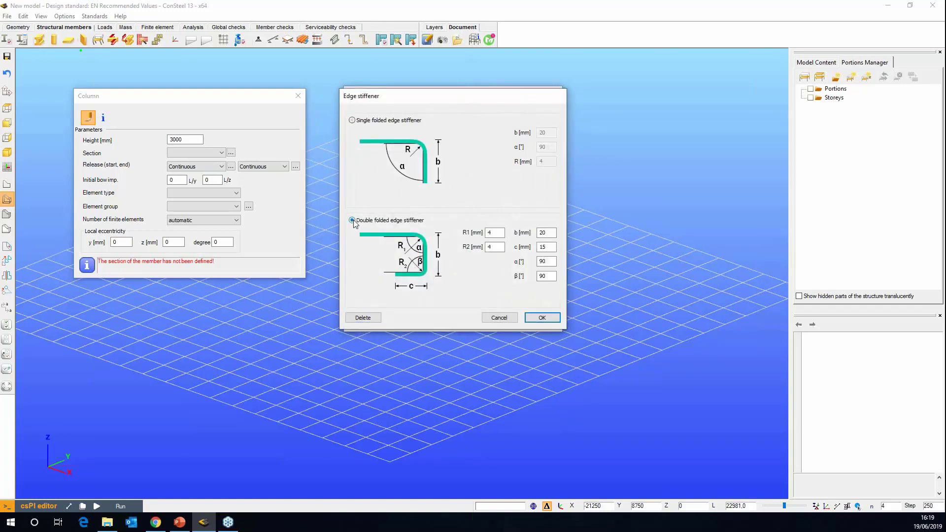
left_click(353, 121)
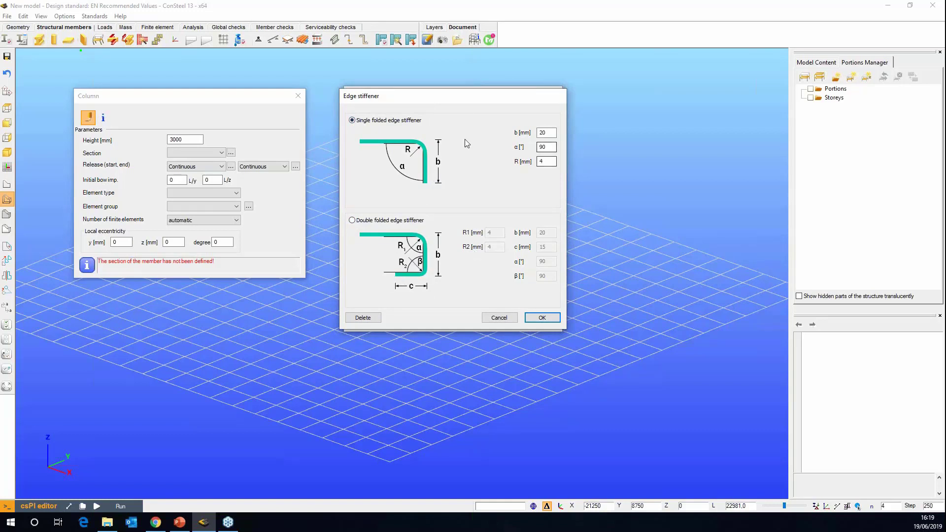
double_click(546, 133)
type("3")
left_click(542, 317)
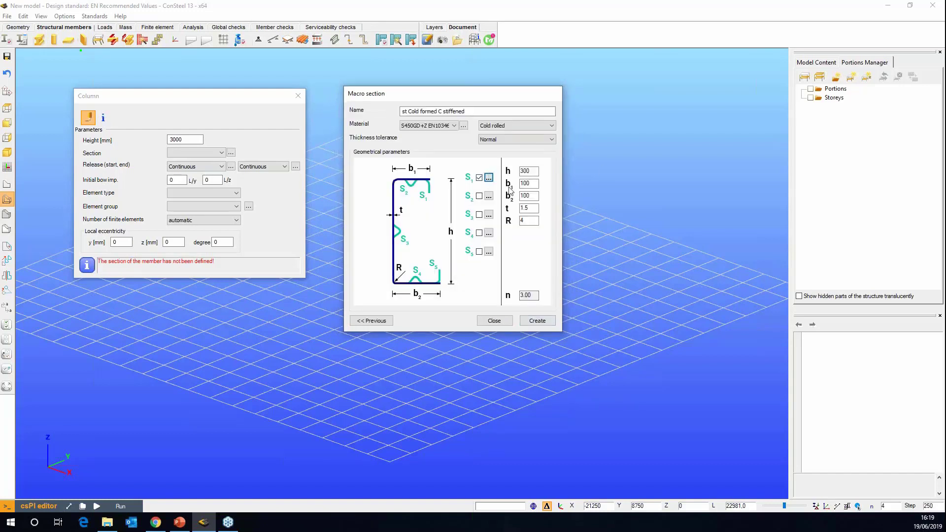
Step: Add a single folded edge stiffener S5 to the lower flange with a changed length b
left_click(489, 252)
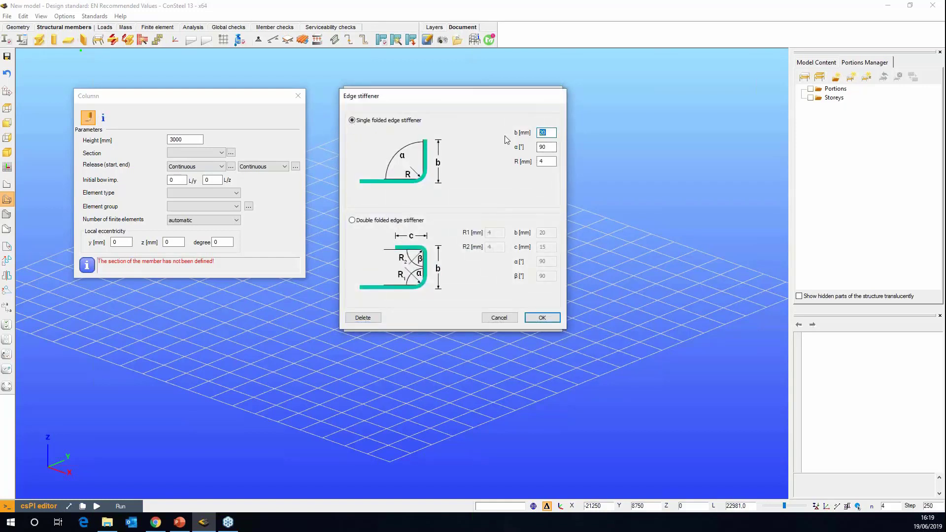
type("3")
left_click(542, 318)
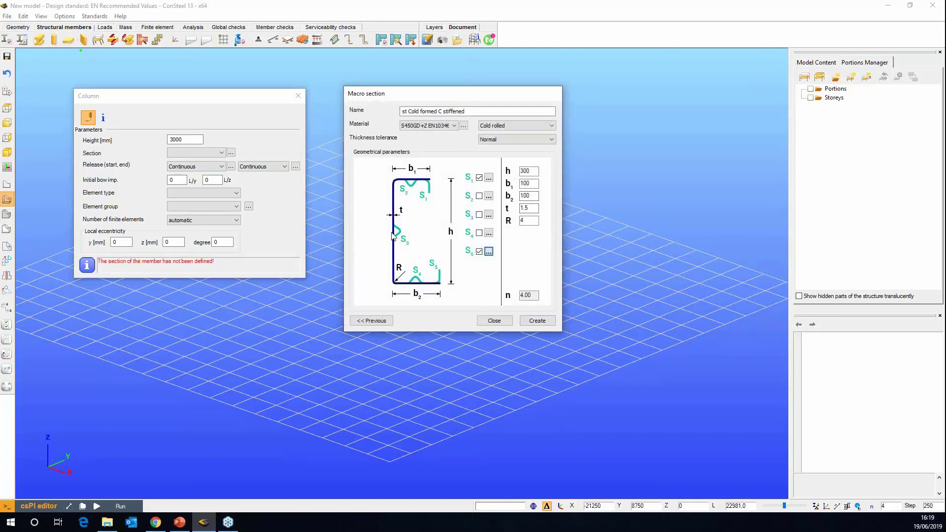
Step: Open the web stiffener S3 settings, preview Type 2 and Type 3, and choose Type 1
left_click(489, 216)
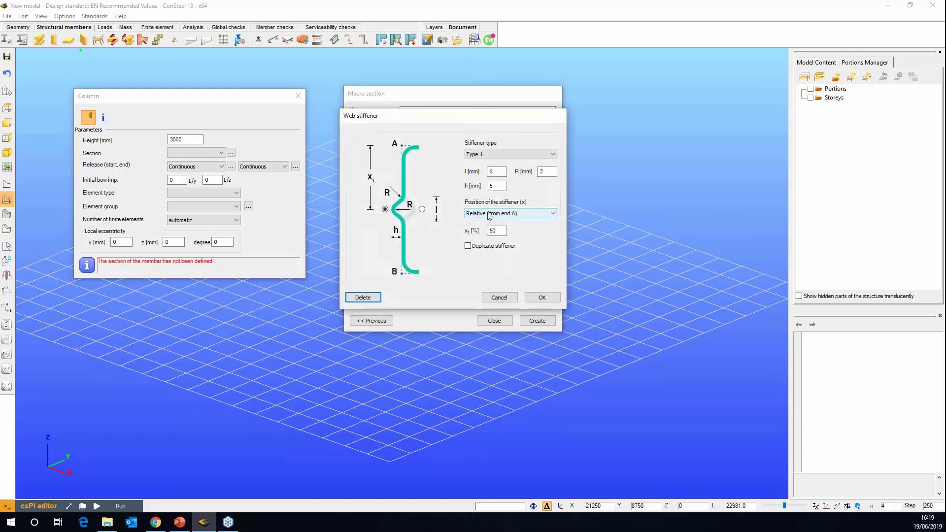
left_click(543, 156)
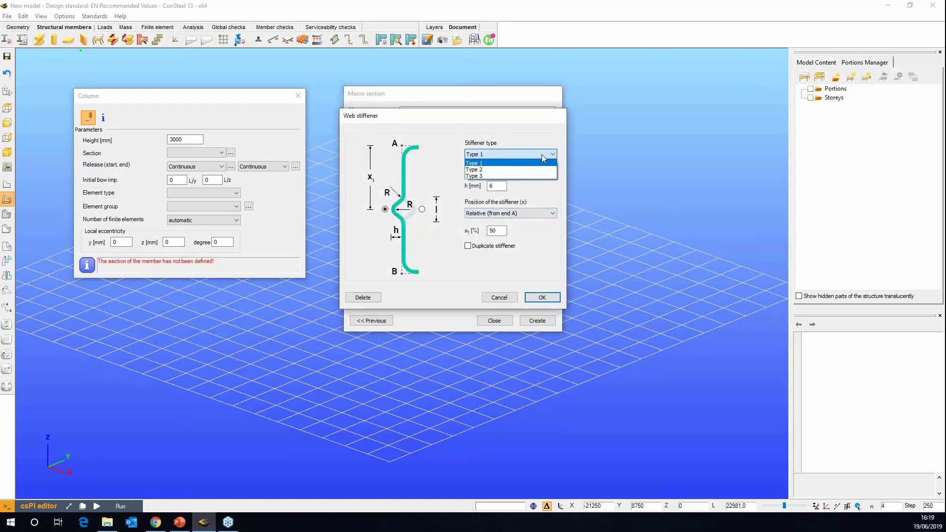
left_click(494, 170)
left_click(497, 156)
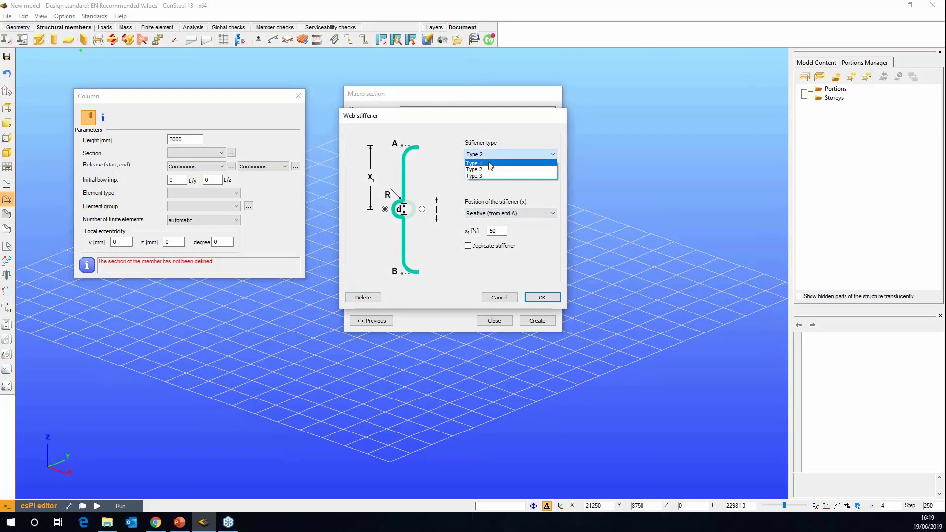
left_click(489, 158)
left_click(489, 158)
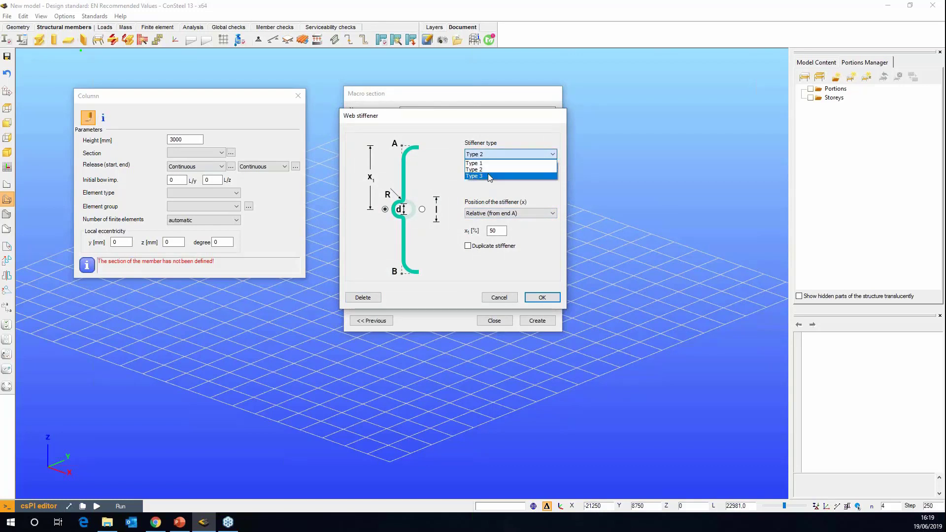
left_click(487, 175)
left_click(490, 154)
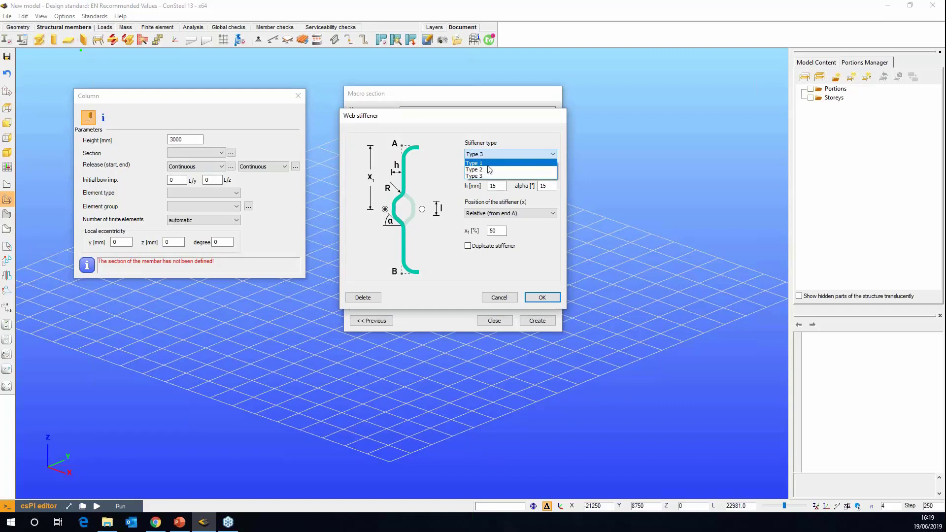
left_click(509, 164)
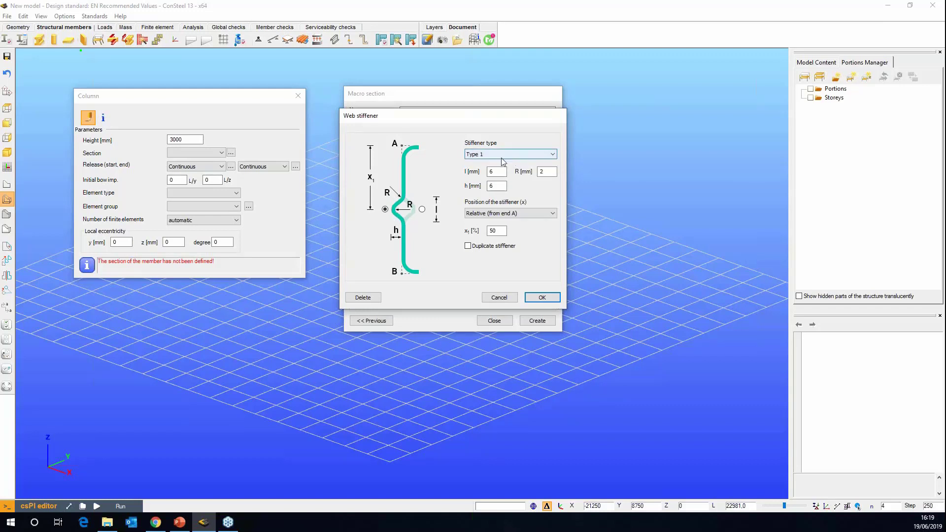
Step: Point the web stiffener towards the inside of the C section and set its l and h to 20 mm
left_click(421, 210)
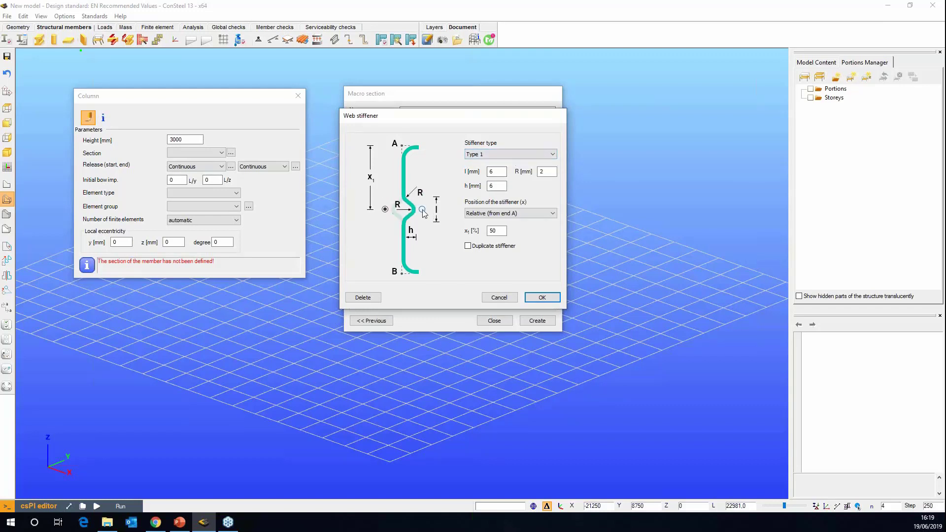
left_click(385, 209)
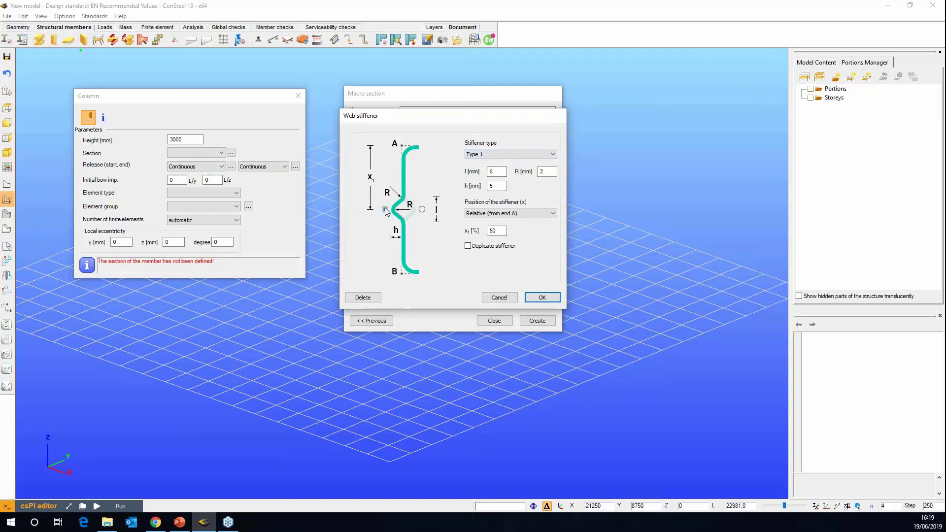
left_click(422, 209)
double_click(506, 170)
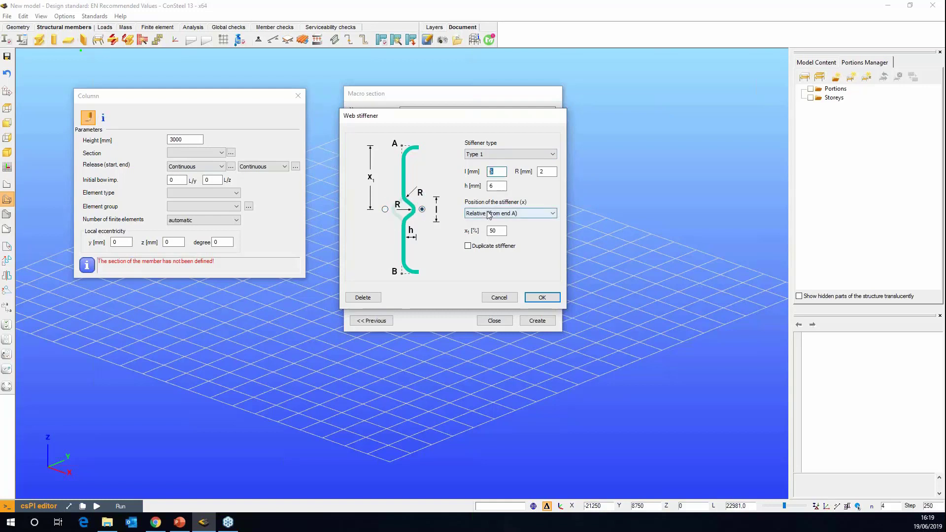
type("20")
double_click(497, 185)
type("20")
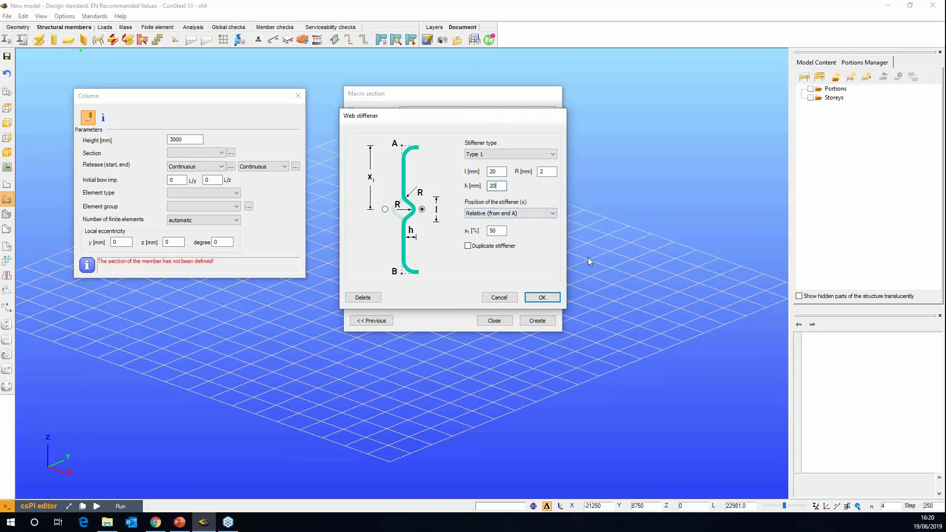
left_click(541, 297)
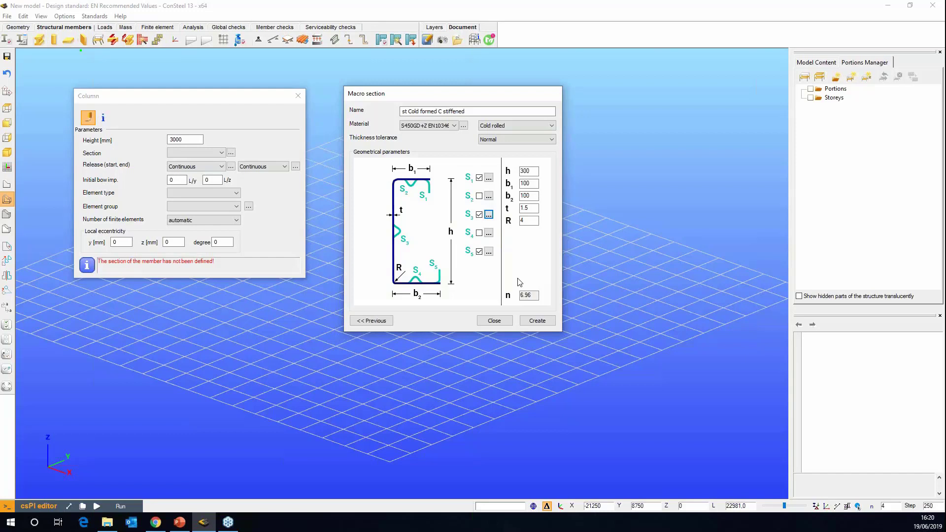
Step: Create the stiffened C section despite the unmet b/t conditions and place one column with it near the grid origin
left_click(537, 321)
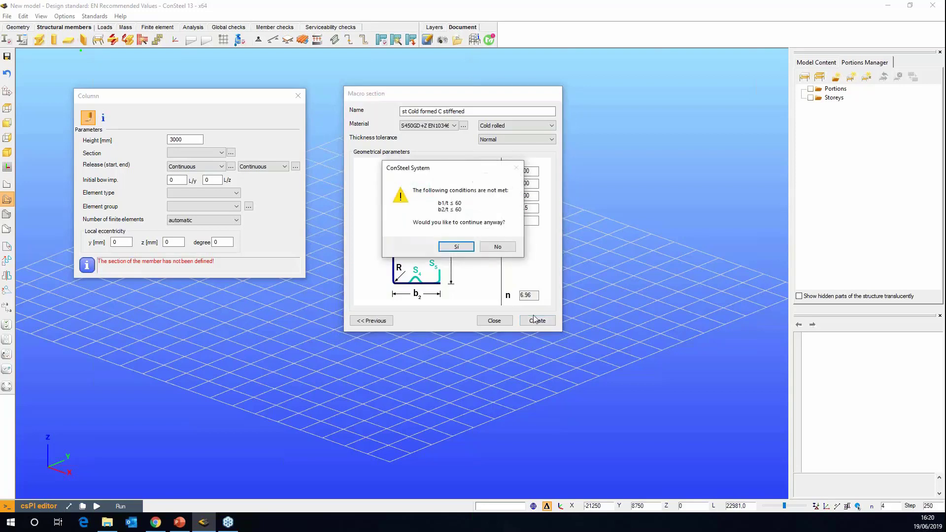
left_click(455, 247)
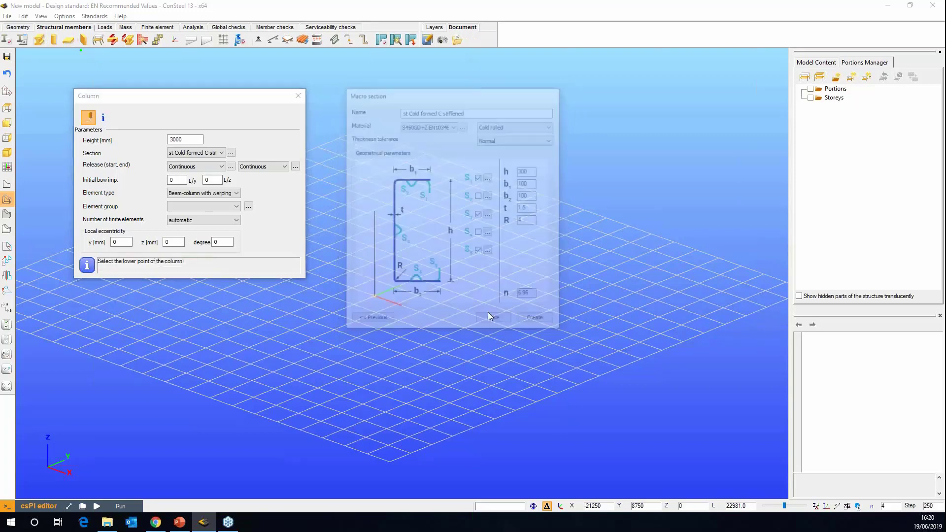
left_click(362, 283)
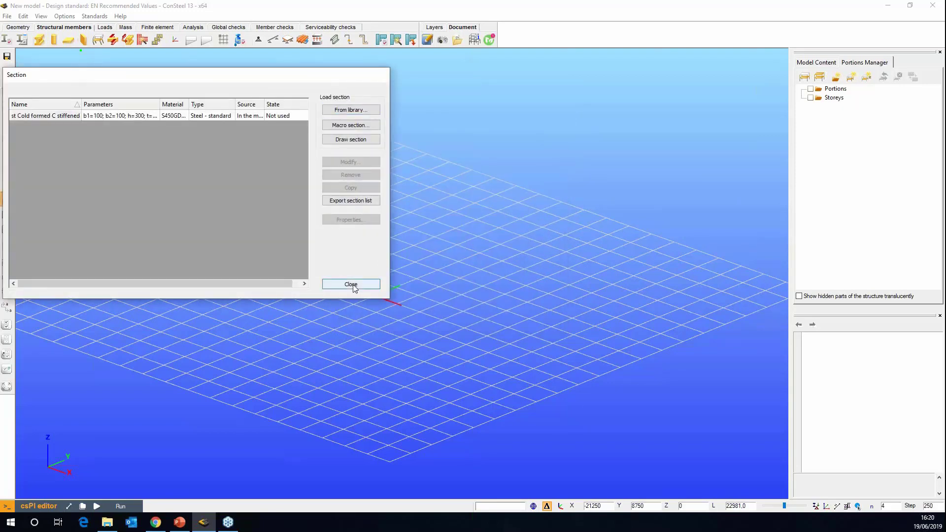
left_click(395, 269)
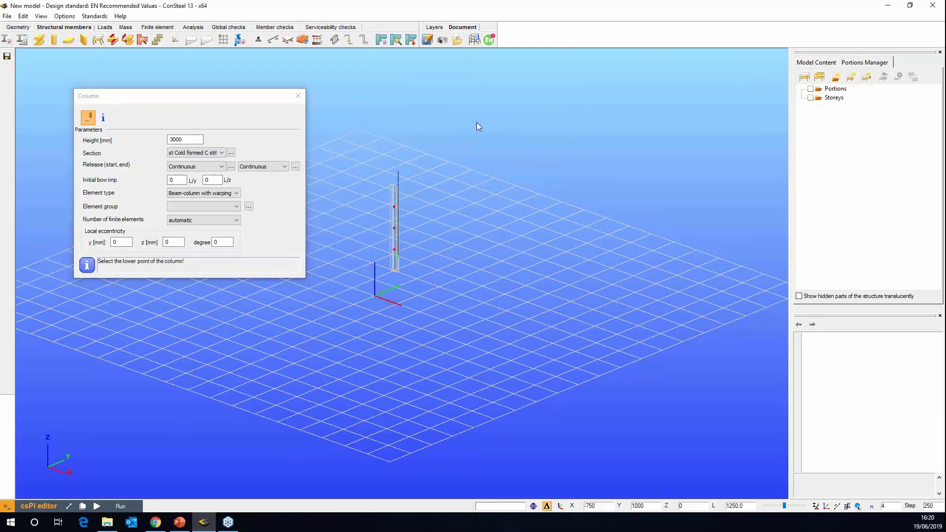
left_click(297, 96)
Step: Show the column as a solid body and examine its stiffened C profile up close
left_click(8, 215)
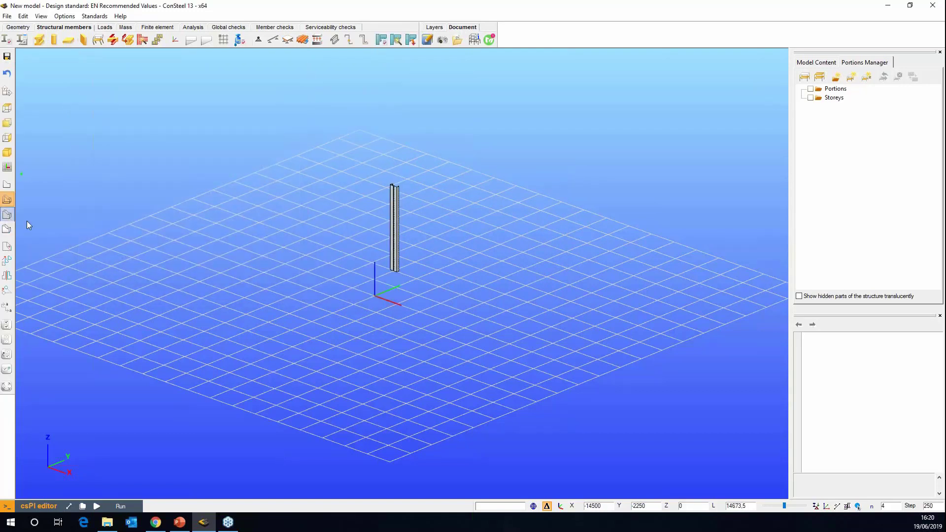
scroll(170, 338, "down", 3)
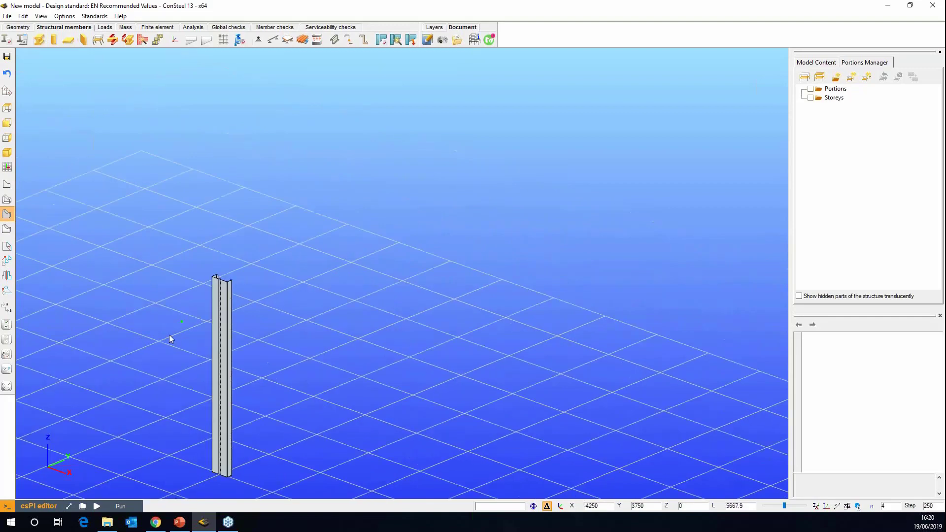
scroll(129, 280, "up", 3)
left_click_drag(129, 280, 283, 268)
scroll(255, 268, "down", 2)
scroll(276, 307, "up", 1)
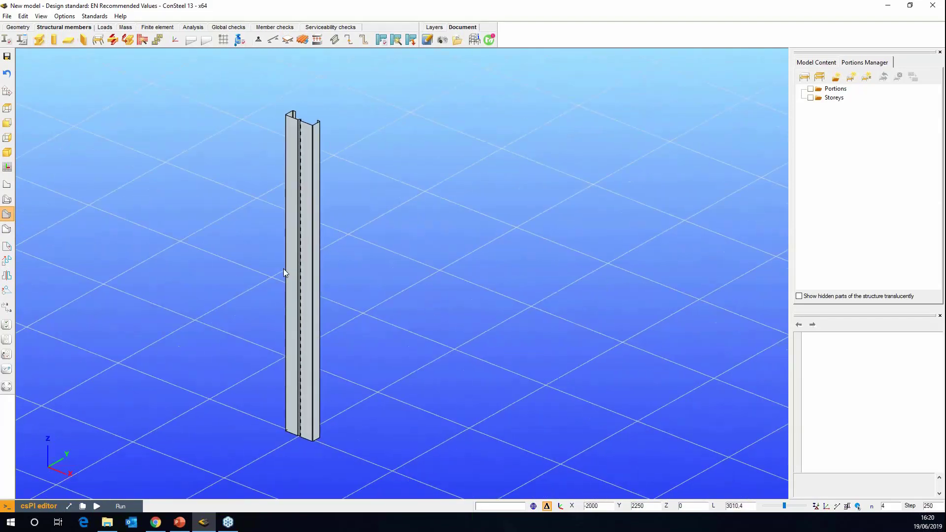
Step: Place an x,y,z,zz point support on the reference line at the column's base, with the column shown as a line
left_click(259, 40)
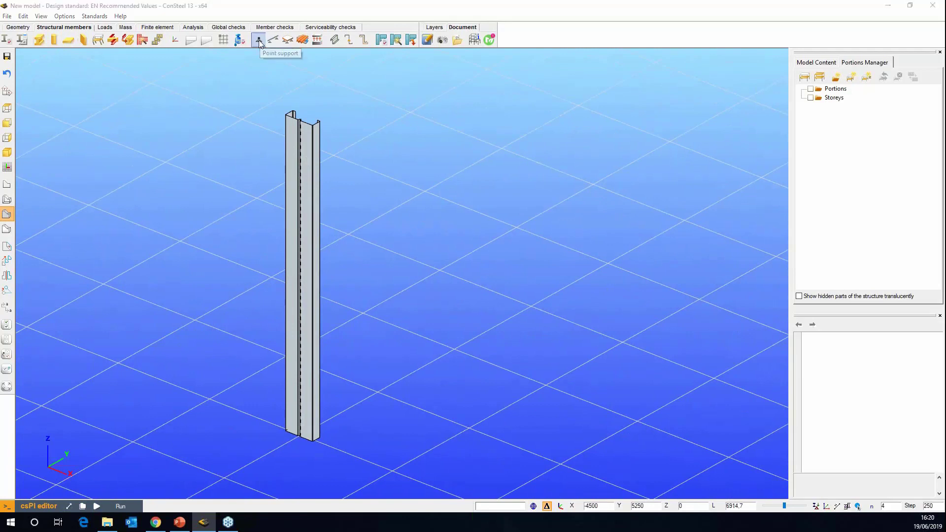
left_click(173, 117)
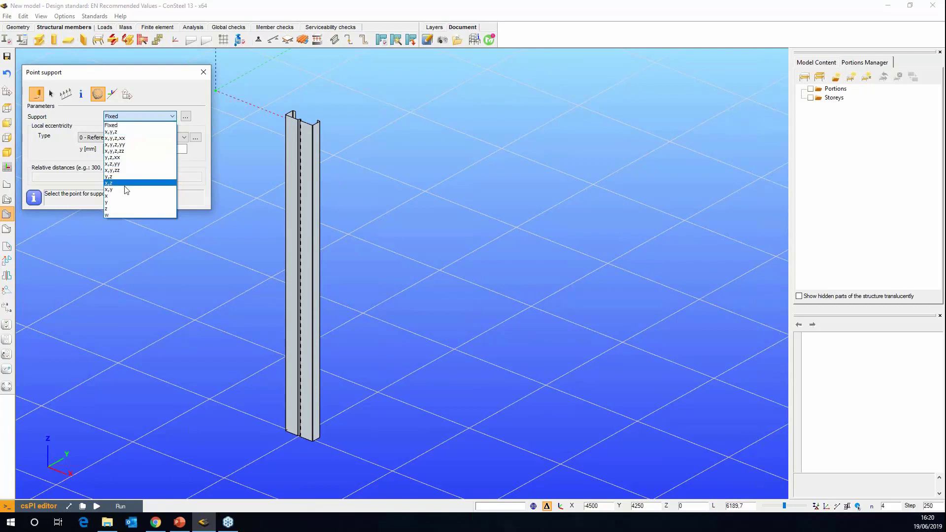
left_click(127, 150)
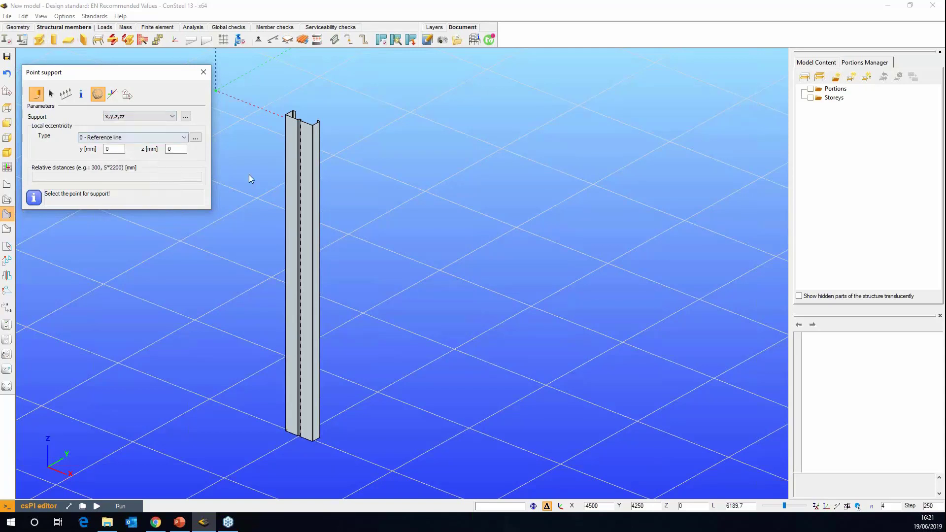
left_click(7, 184)
left_click(303, 436)
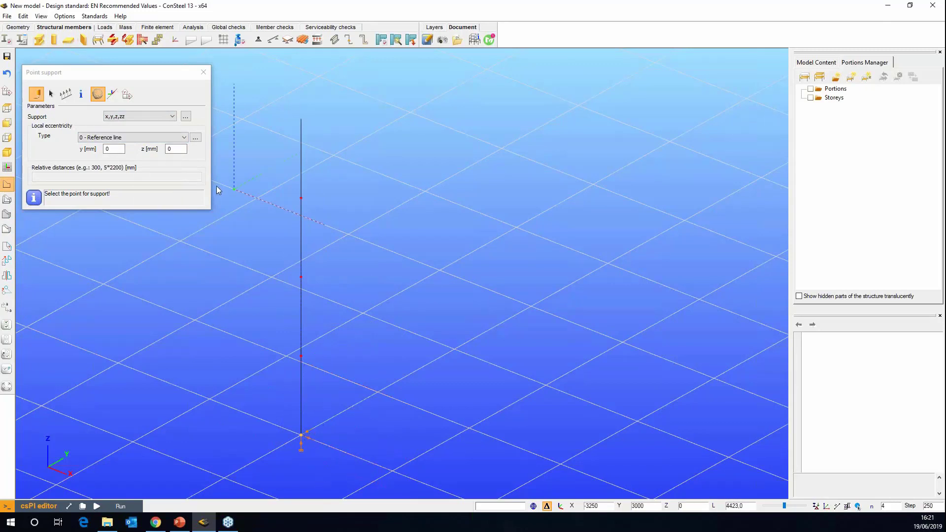
Step: Add an x,y,zz point support at the column's top end and finish placing supports
left_click(172, 116)
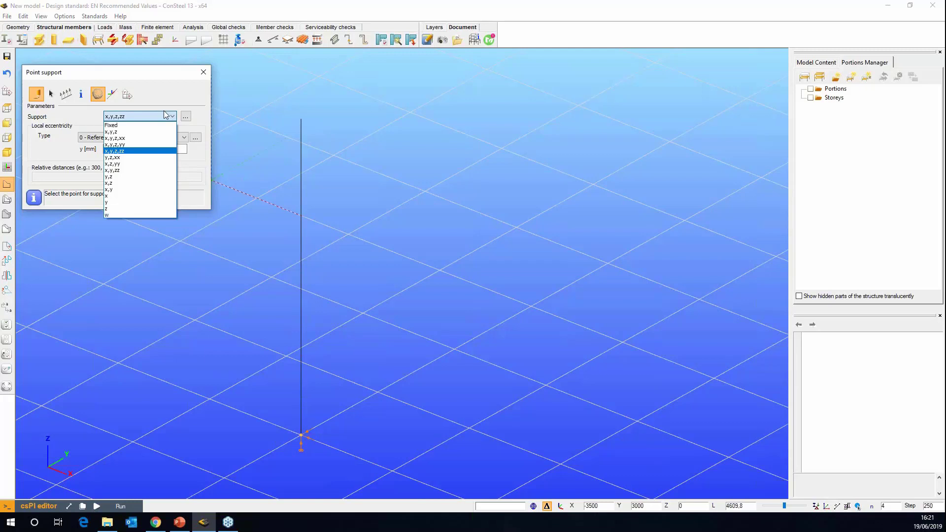
left_click(123, 170)
left_click(303, 119)
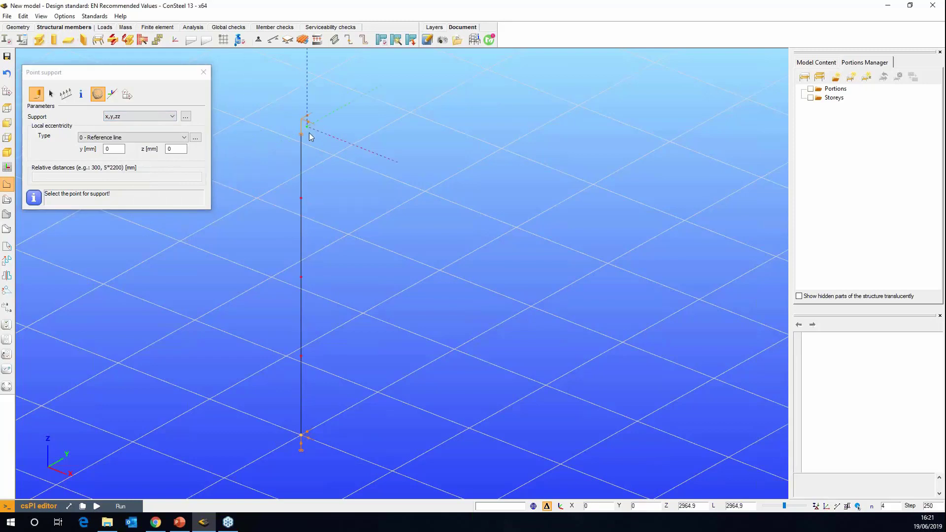
left_click(202, 74)
Step: Enlarge the support symbols and show the column as a solid body to examine the supports at both ends
scroll(306, 126, "up", 5)
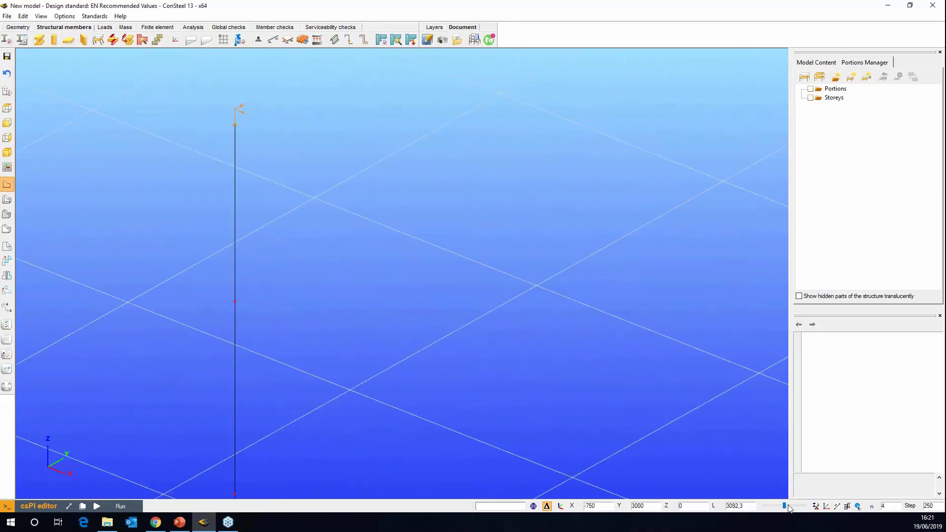
mouse_move(788, 508)
left_mouse_down()
mouse_move(808, 509)
mouse_move(792, 510)
mouse_move(800, 510)
left_mouse_up()
left_click(7, 213)
scroll(246, 165, "down", 5)
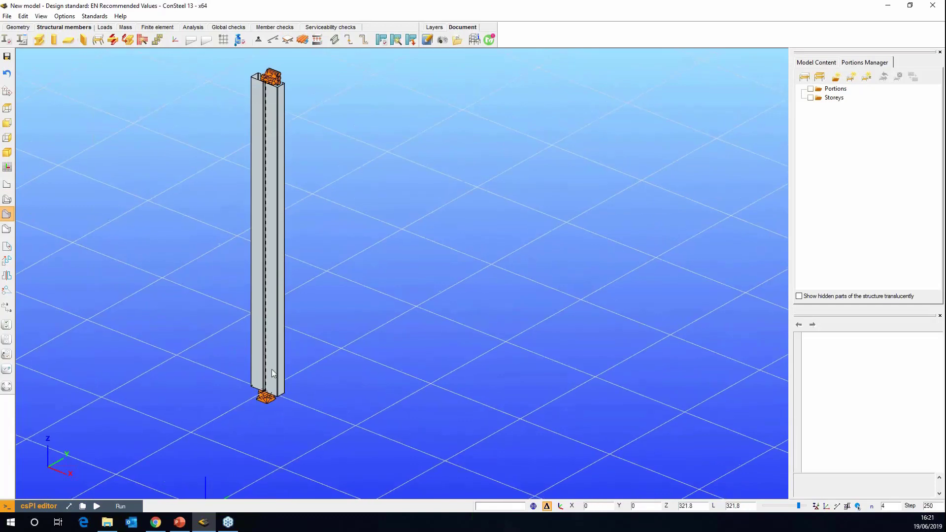
mouse_move(282, 383)
middle_mouse_down()
mouse_move(240, 358)
mouse_move(289, 383)
middle_mouse_up()
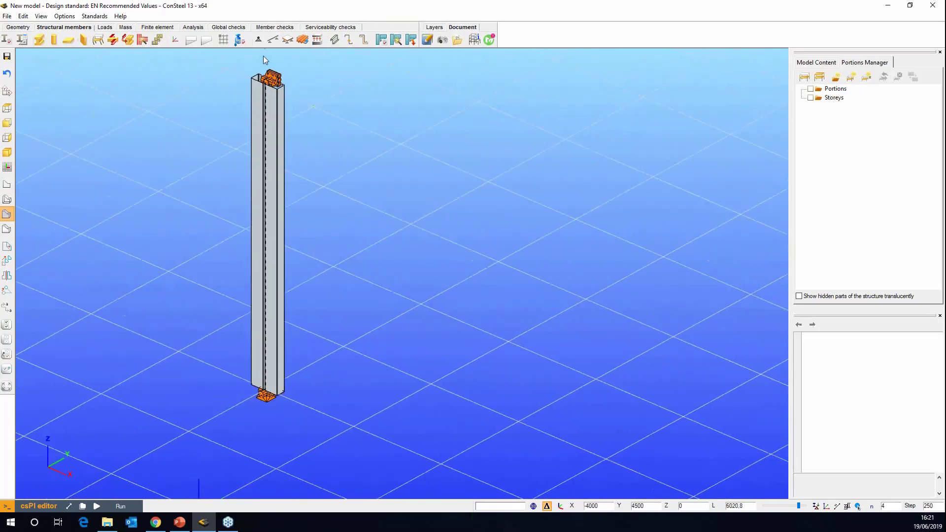
scroll(183, 127, "up", 5)
scroll(203, 203, "down", 5)
middle_click_drag(205, 205, 223, 189)
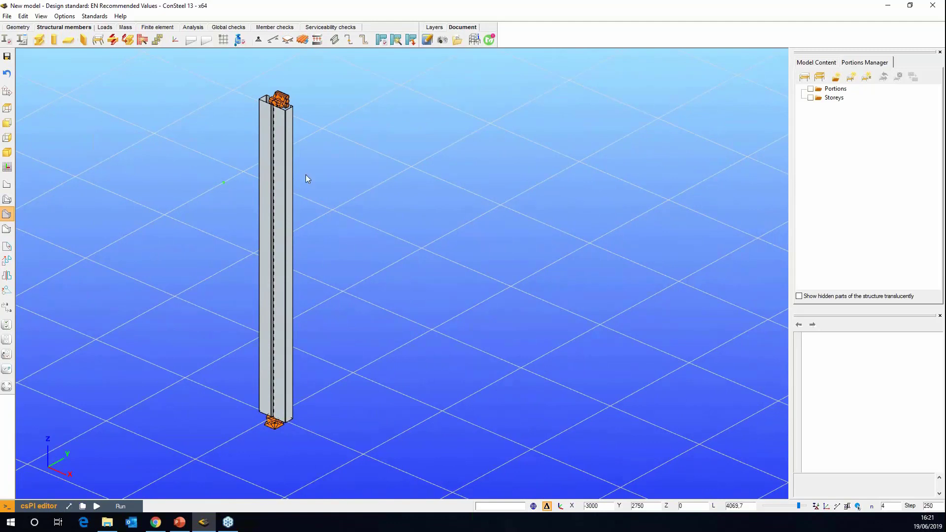
Step: Apply a point load of -65 kN in the Z direction at the column's top and restore the solid display
left_click(105, 27)
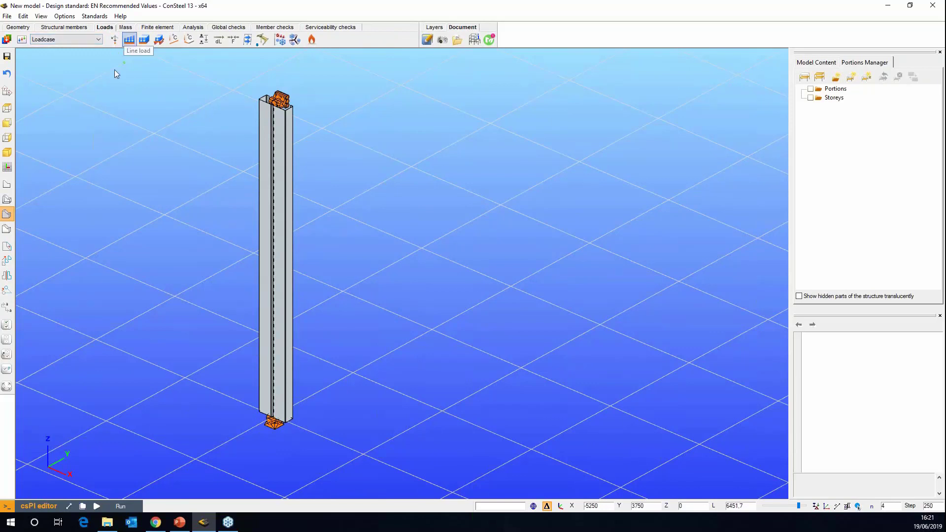
left_click(114, 41)
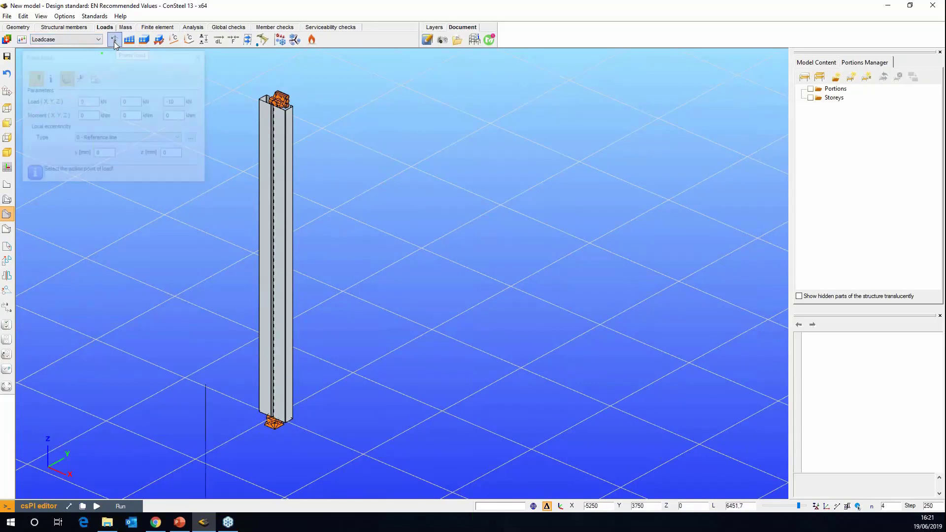
left_click_drag(181, 102, 172, 102)
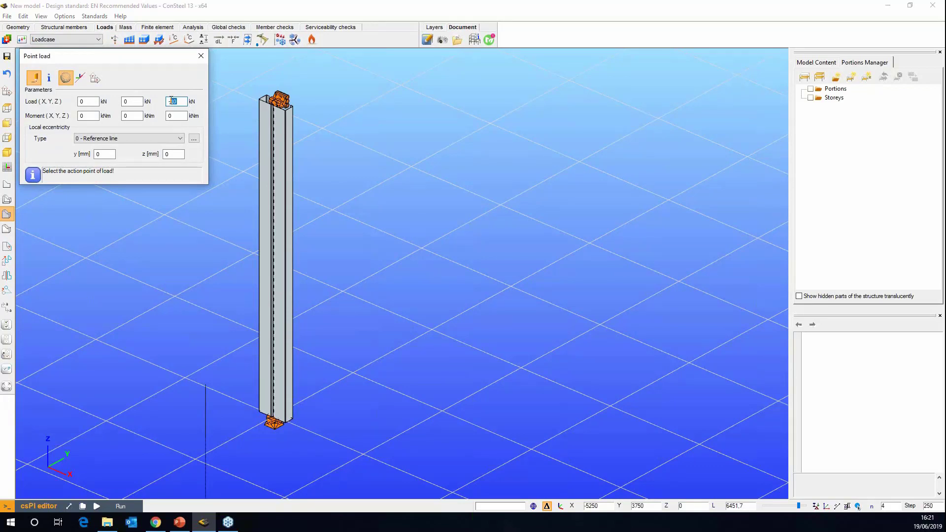
type("-65")
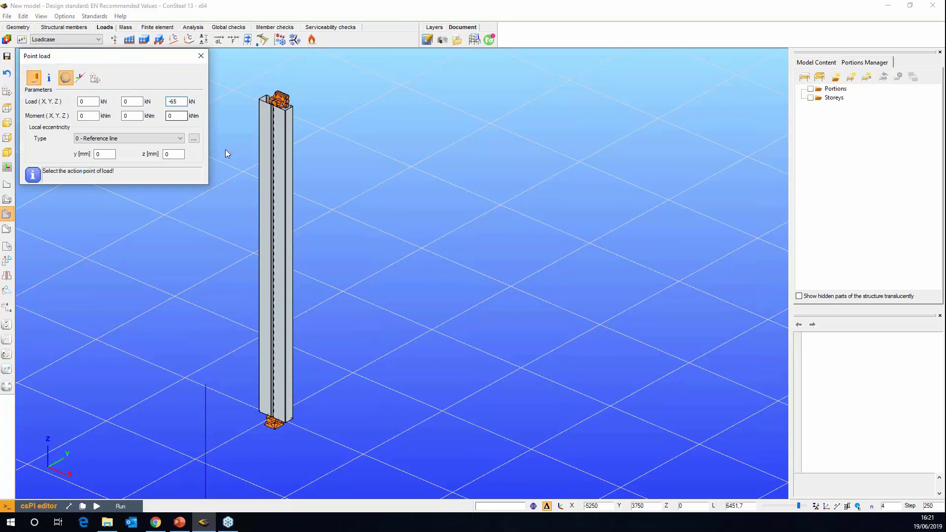
left_click(7, 184)
left_click(274, 105)
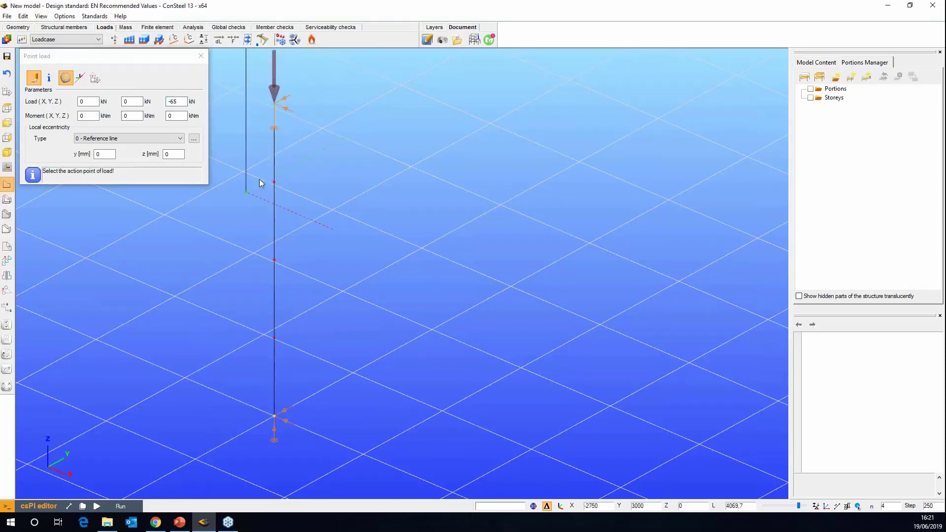
middle_click_drag(246, 164, 280, 198)
left_click(7, 213)
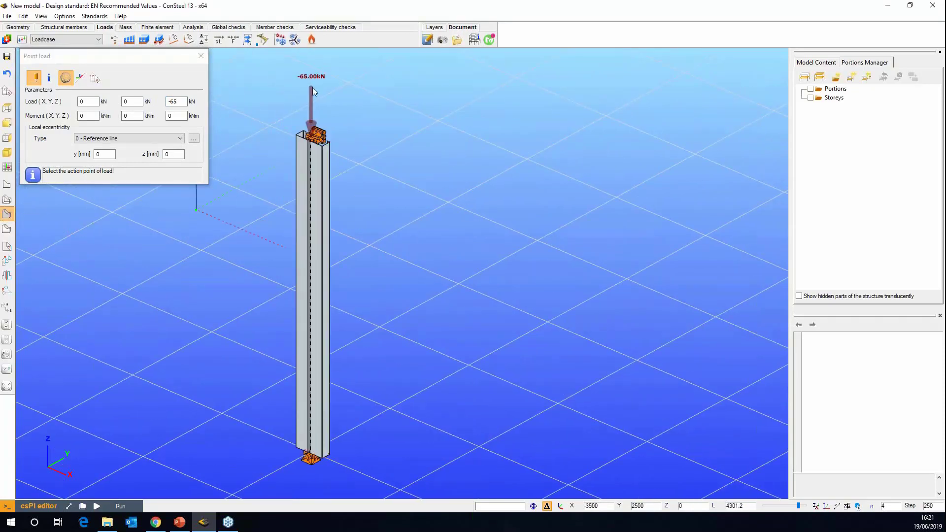
left_click(200, 57)
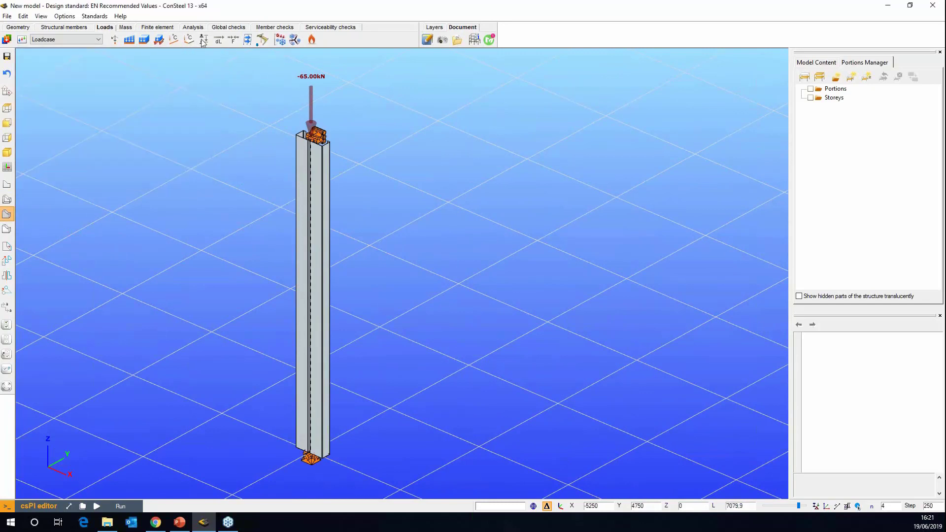
Step: Define a uniform line load with q1 and q2 of 5 kN/m in X and 0 in Z
left_click(129, 39)
double_click(203, 118)
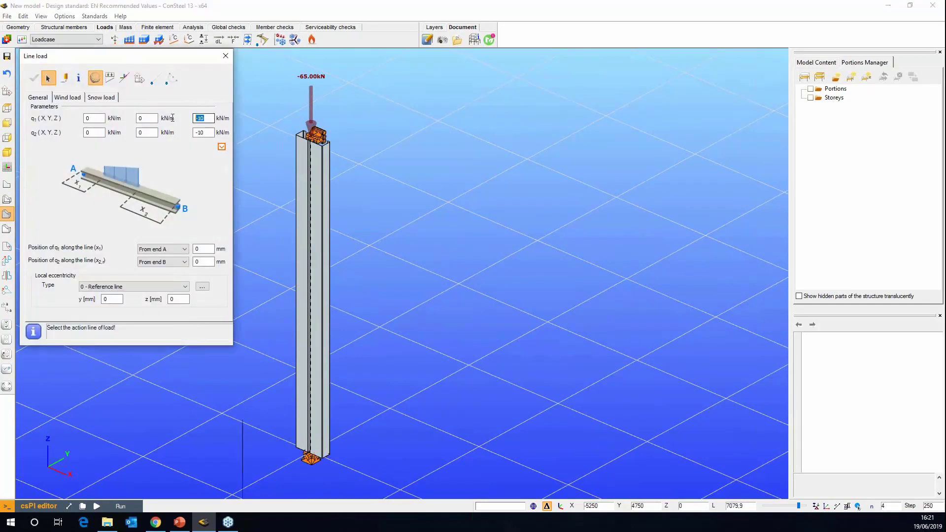
double_click(203, 132)
type("0")
double_click(94, 119)
type("5")
left_click(100, 133)
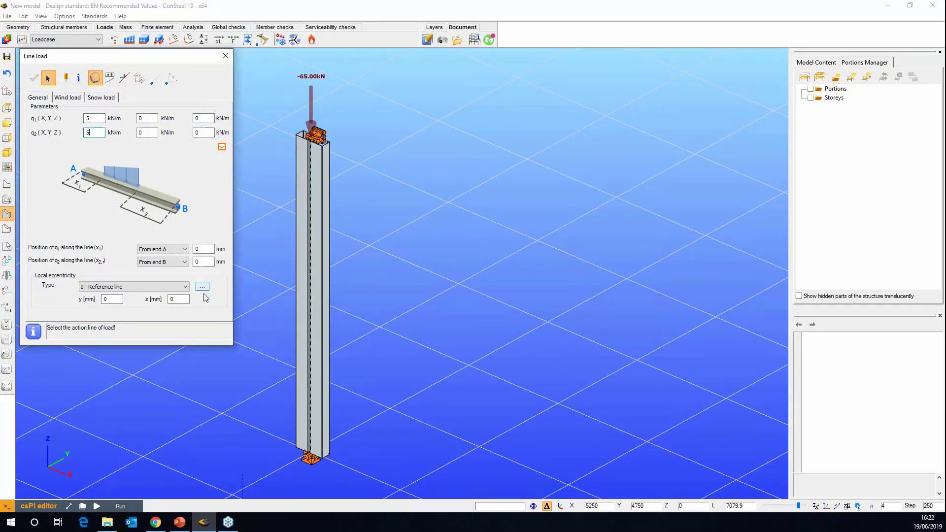
Step: Set the line load's eccentricity to section point 7 - Top Left and apply the load along the column
left_click(202, 287)
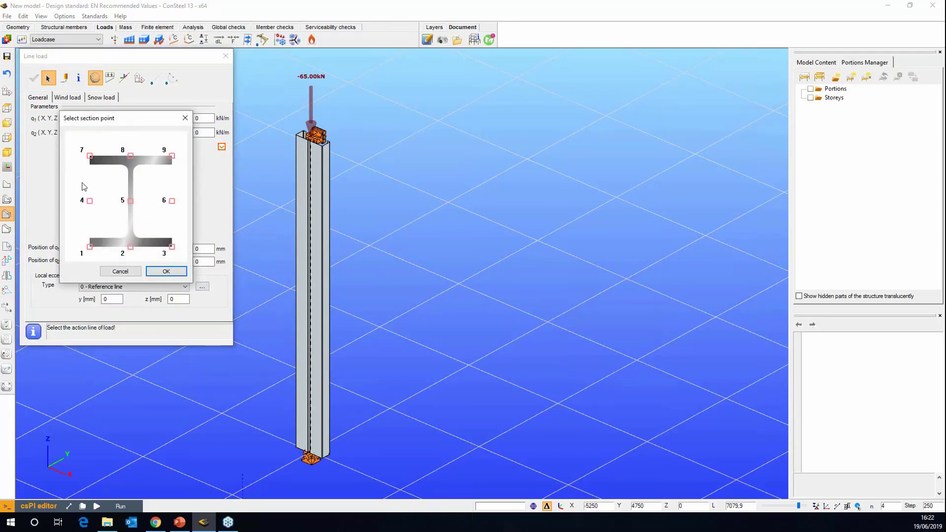
left_click(90, 156)
left_click(166, 271)
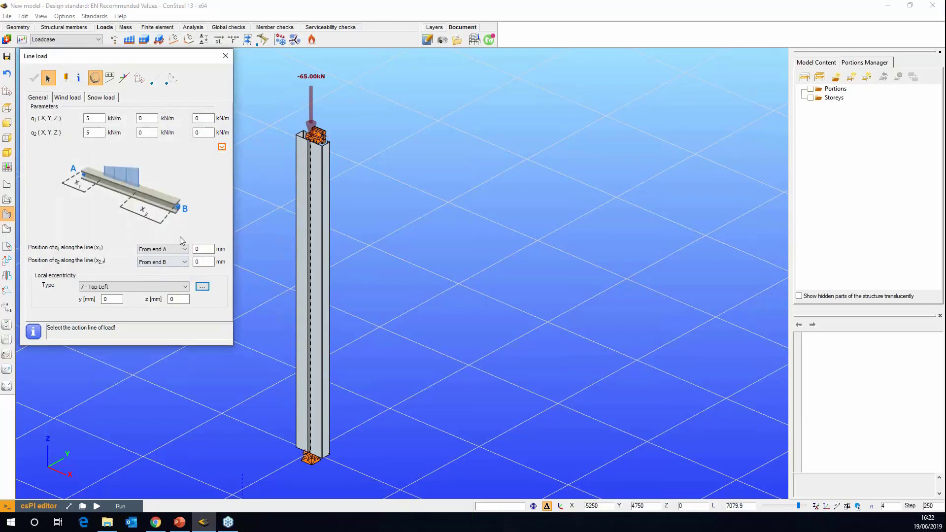
left_click(310, 239)
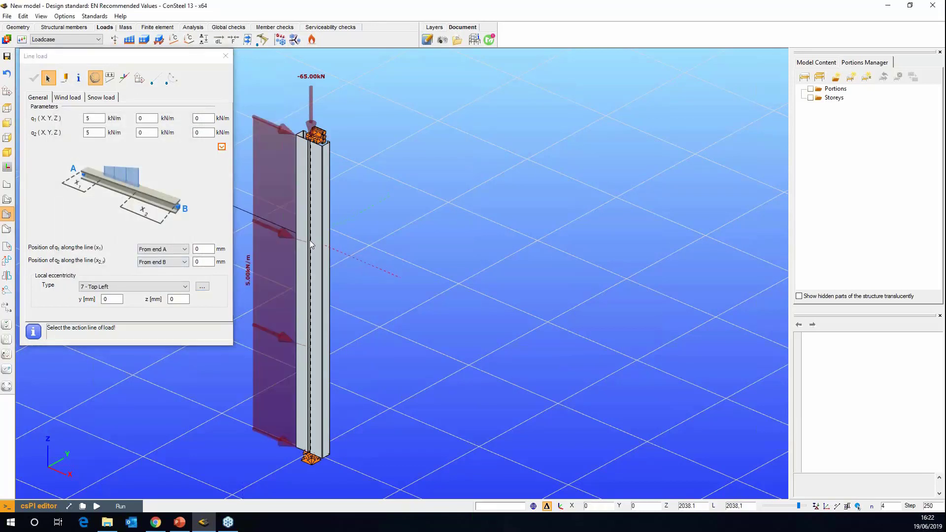
left_click(226, 55)
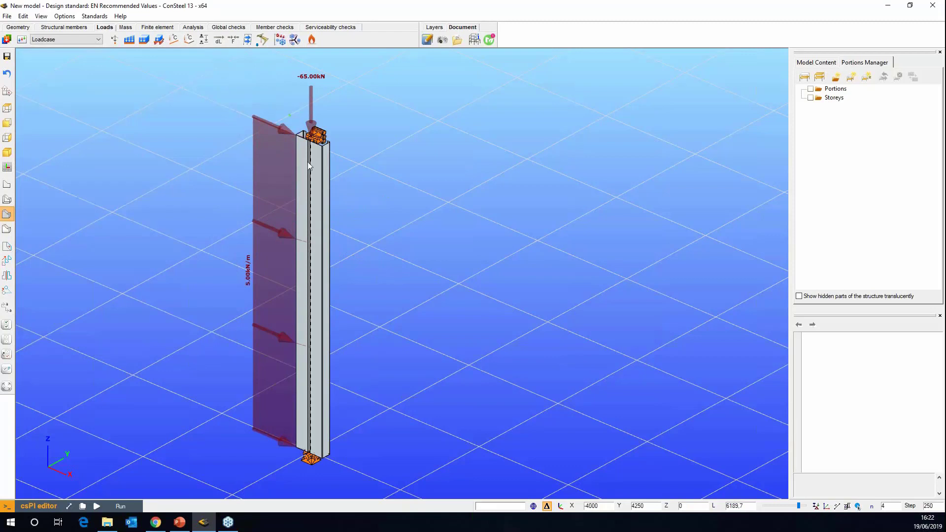
Step: Examine the position of the eccentric line load and the point load on the column in solid and line display
scroll(307, 161, "up", 5)
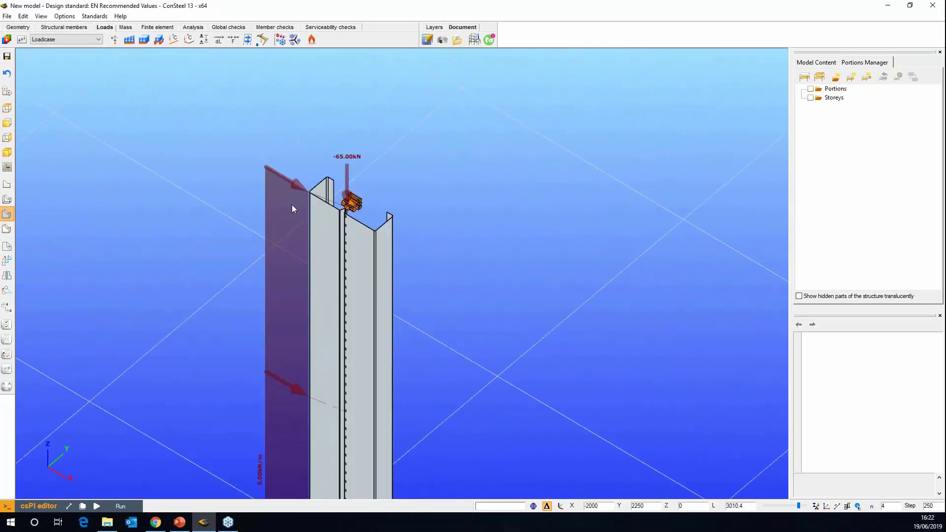
scroll(286, 194, "up", 2)
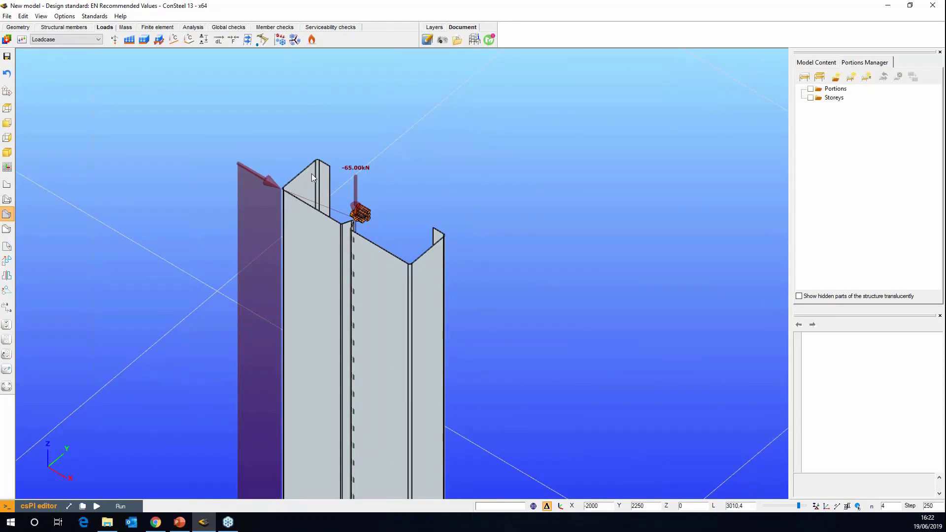
scroll(311, 167, "down", 5)
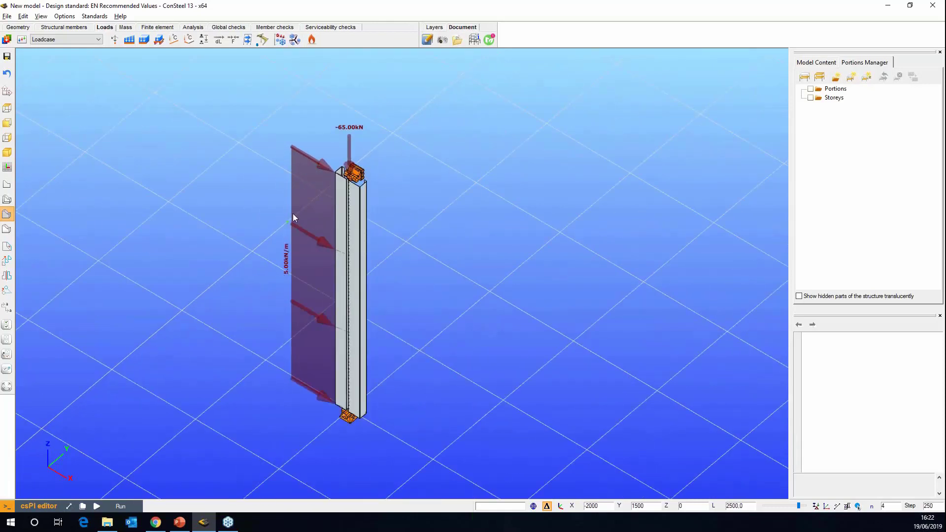
scroll(292, 214, "up", 1)
left_click(280, 167)
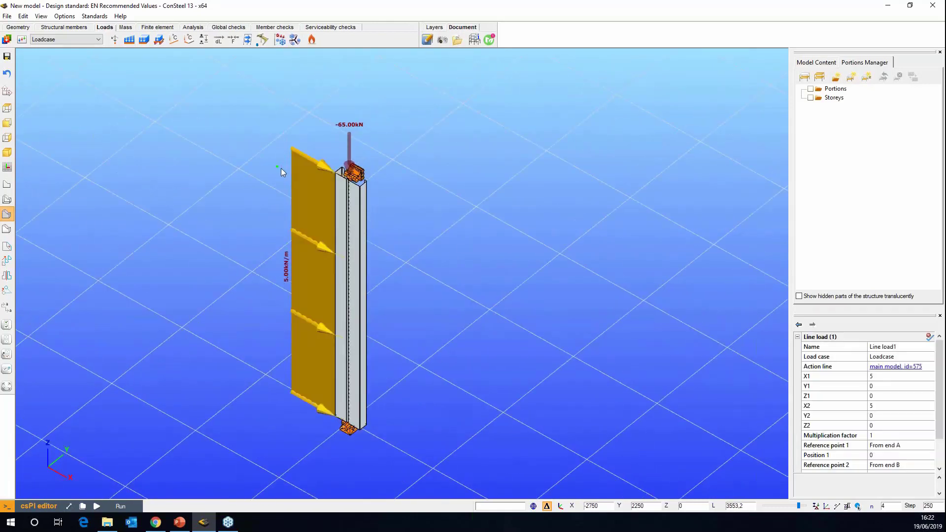
key("Escape")
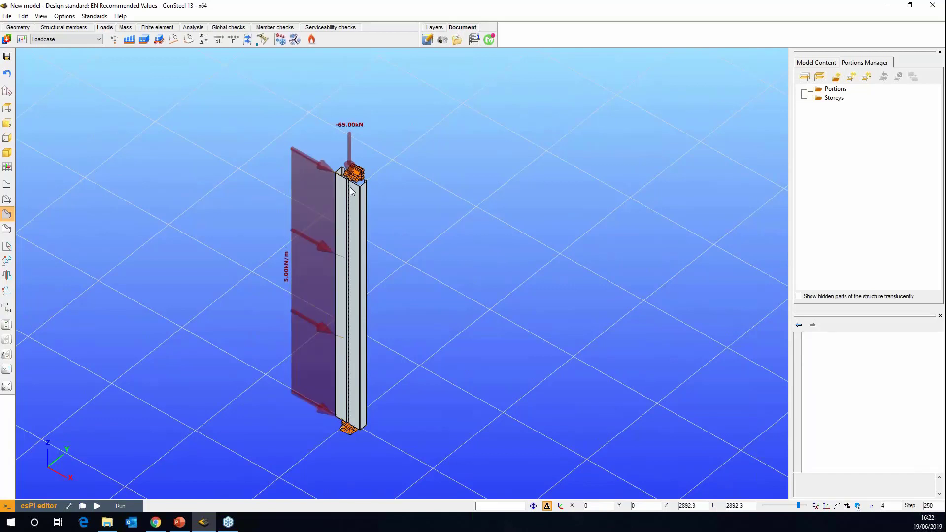
scroll(323, 193, "down", 1)
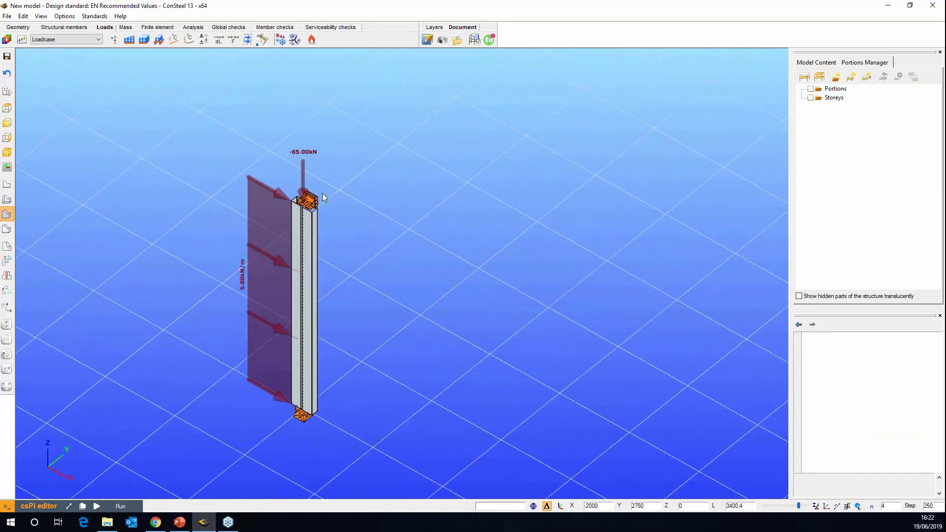
left_click(8, 187)
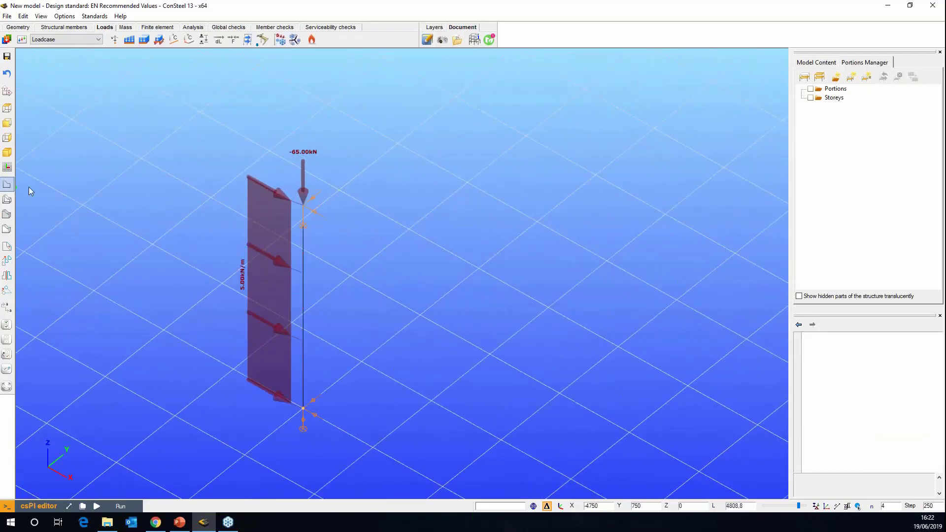
left_click(7, 214)
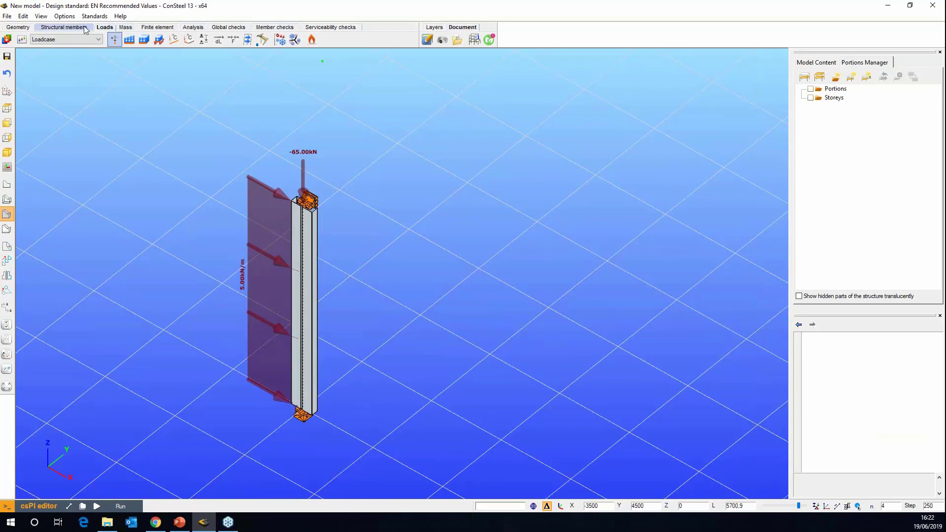
Step: Select the column, set its number of finite elements to 20, and switch to the analysis functions
left_click(63, 27)
left_click_drag(229, 292, 496, 397)
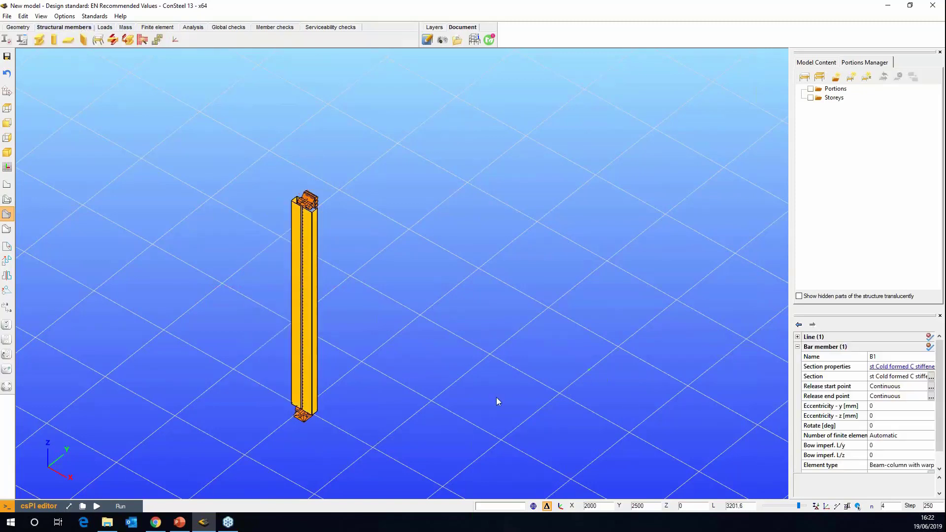
scroll(942, 404, "down", 1)
left_click(930, 419)
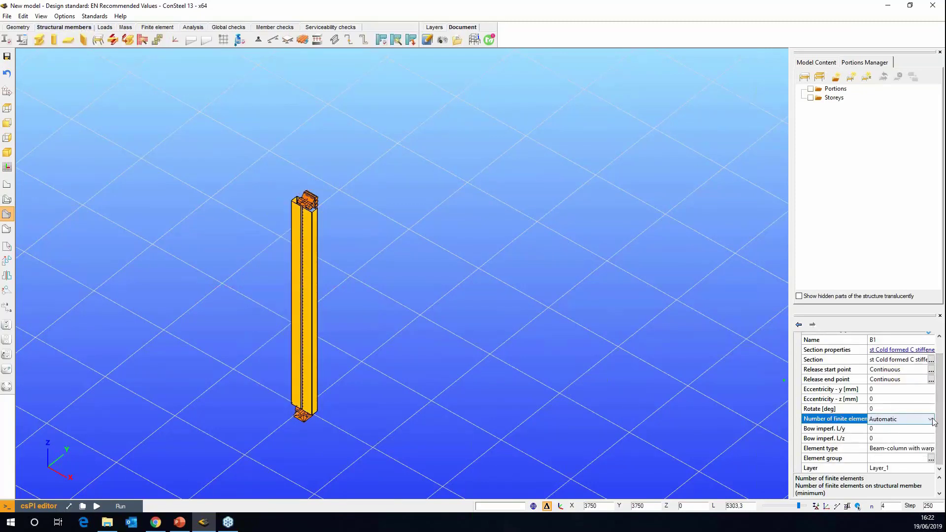
left_click(930, 418)
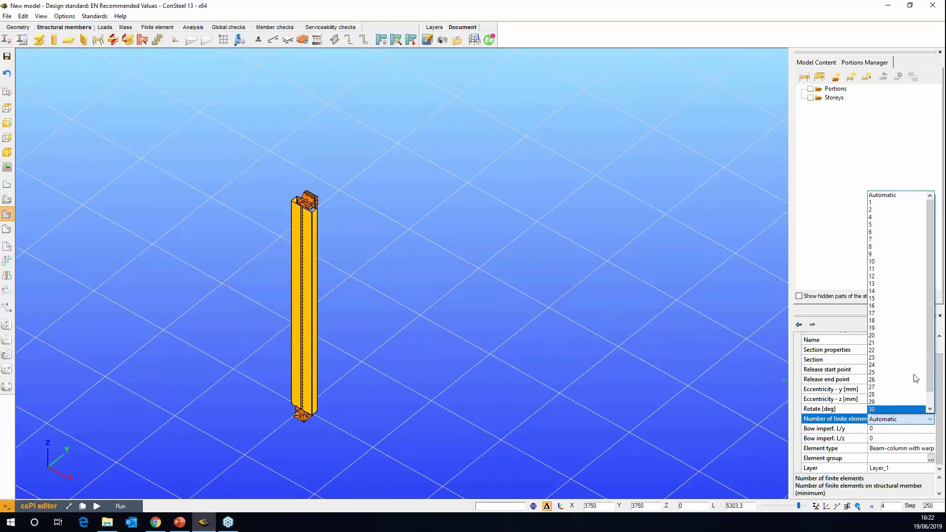
left_click(894, 336)
left_click(193, 27)
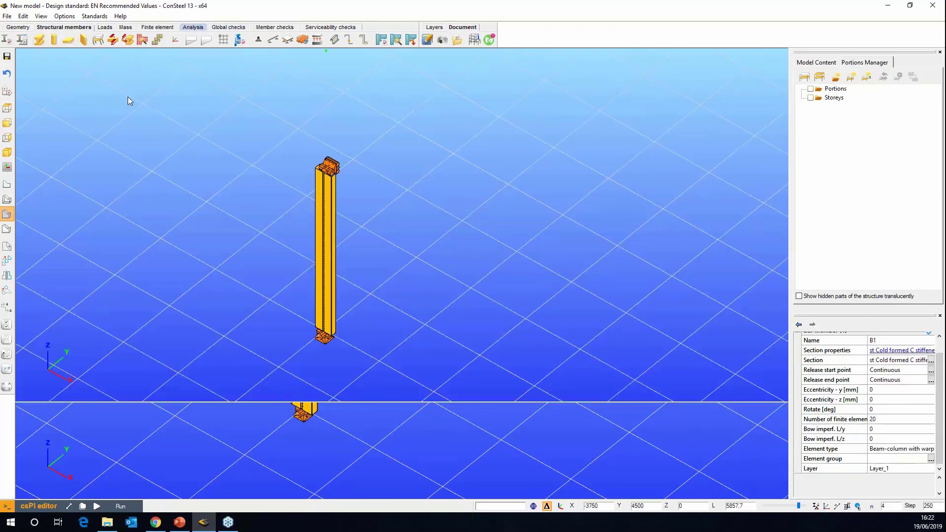
Step: Run the first order analysis and examine the column's deformed shape at a reduced deformation scale
left_click(7, 39)
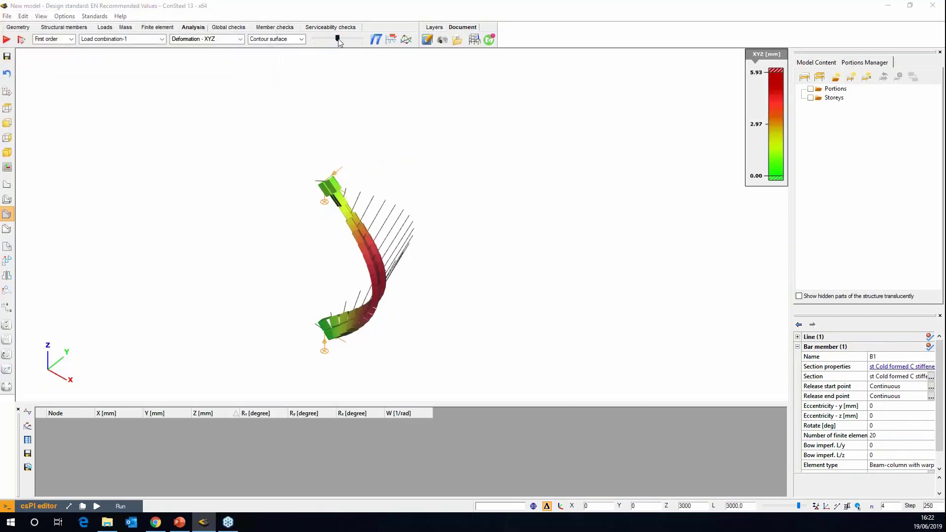
left_click_drag(338, 42, 321, 42)
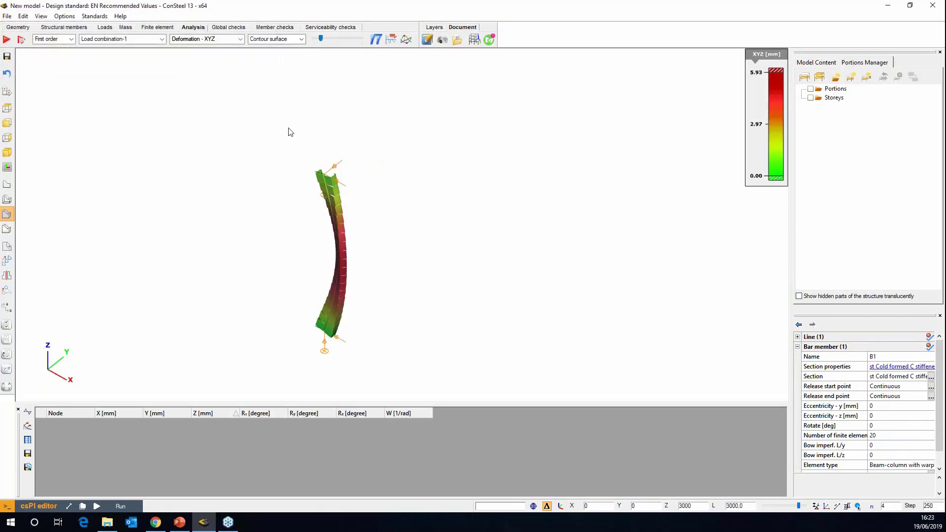
scroll(312, 254, "up", 2)
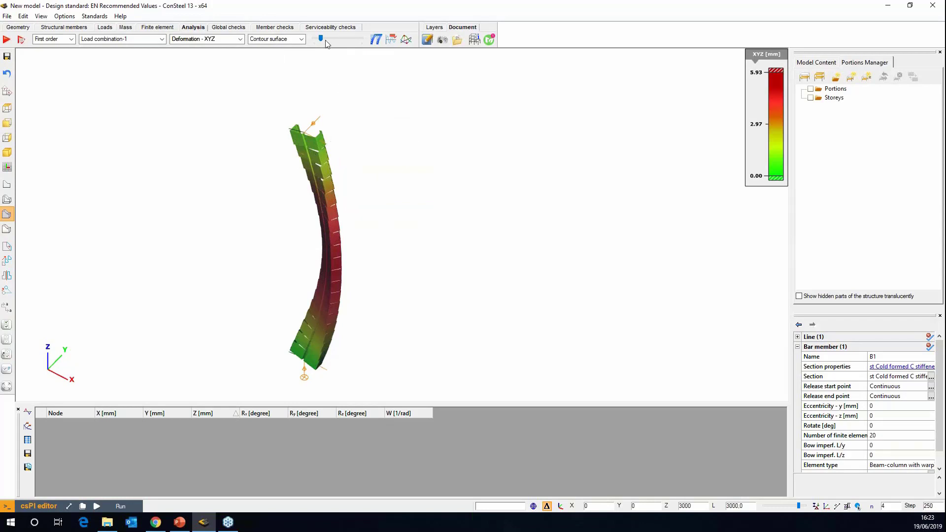
mouse_move(322, 41)
left_mouse_down()
mouse_move(314, 42)
mouse_move(331, 43)
mouse_move(311, 42)
mouse_move(329, 43)
mouse_move(312, 42)
mouse_move(321, 41)
left_mouse_up()
mouse_move(325, 215)
mouse_move(325, 216)
middle_mouse_down()
mouse_move(253, 196)
mouse_move(338, 210)
middle_mouse_up()
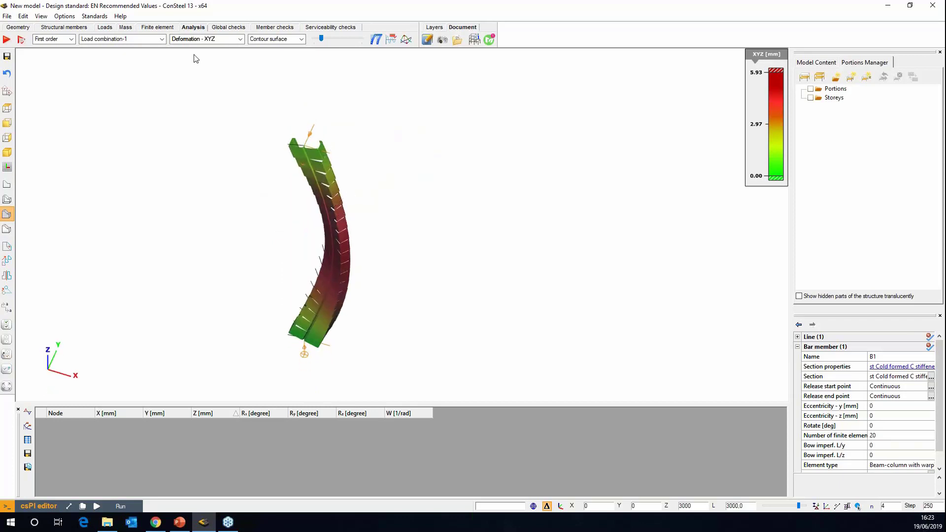
Step: Display the My internal force diagram of the column and enlarge its diagram scale
left_click(227, 40)
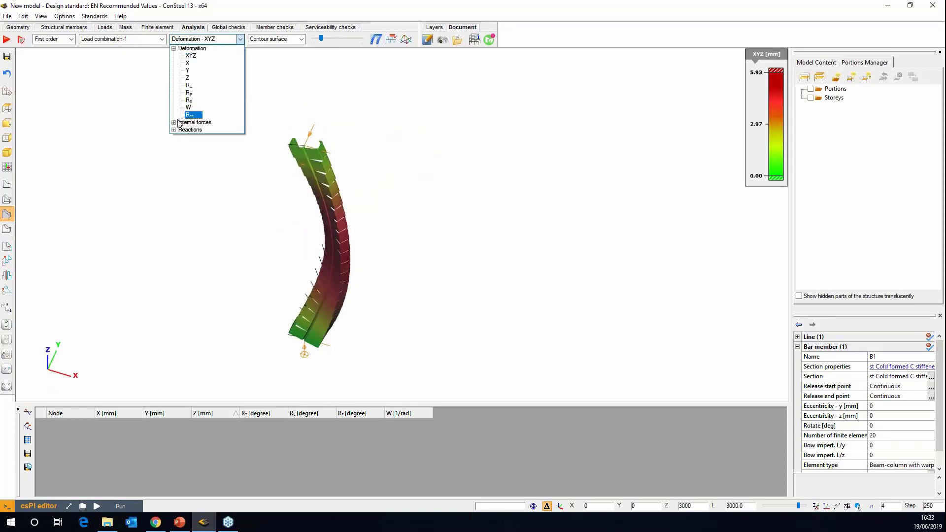
left_click(179, 122)
left_click(189, 159)
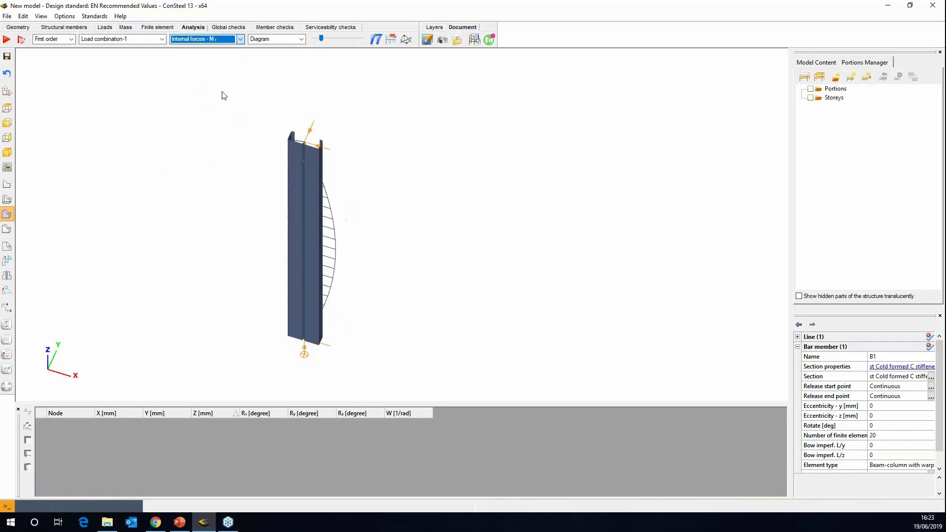
left_click_drag(320, 38, 338, 38)
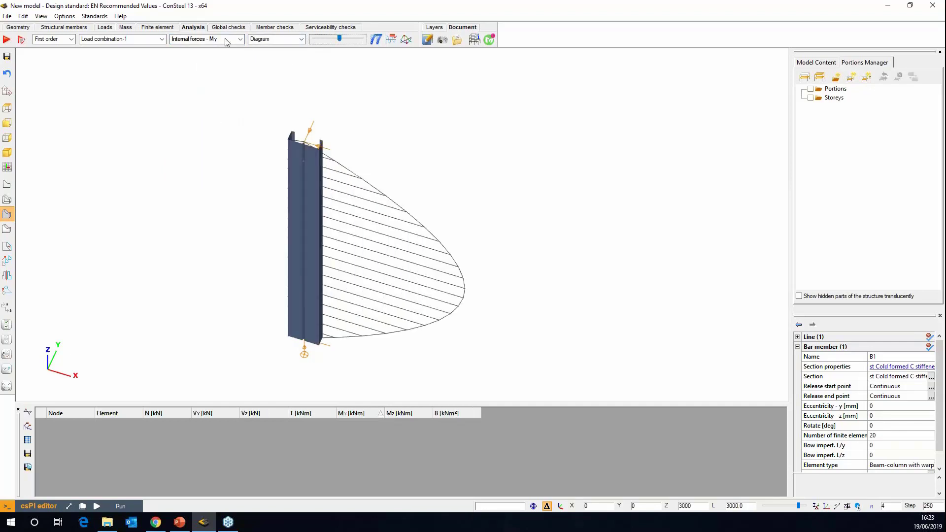
Step: Inspect the column's torsion (T) diagram and its bimoment (B) diagram
left_click(240, 39)
left_click(188, 152)
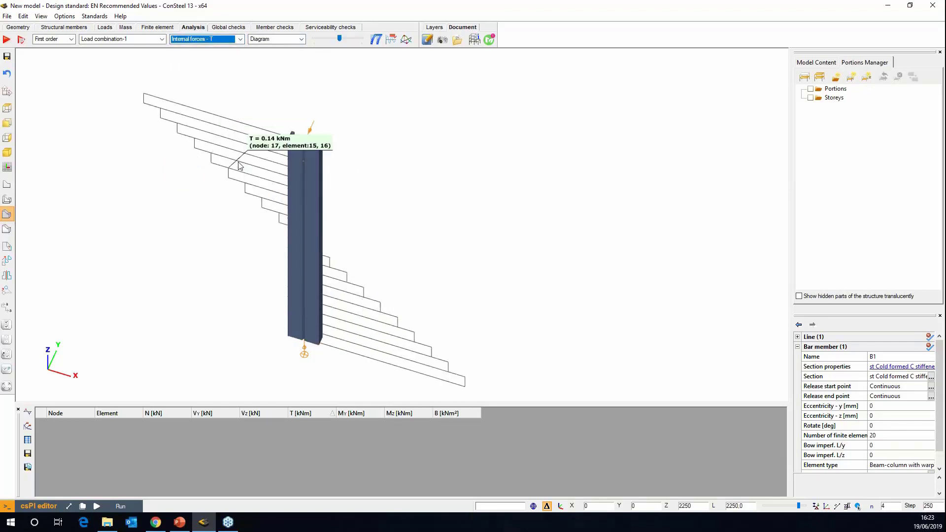
left_click(240, 39)
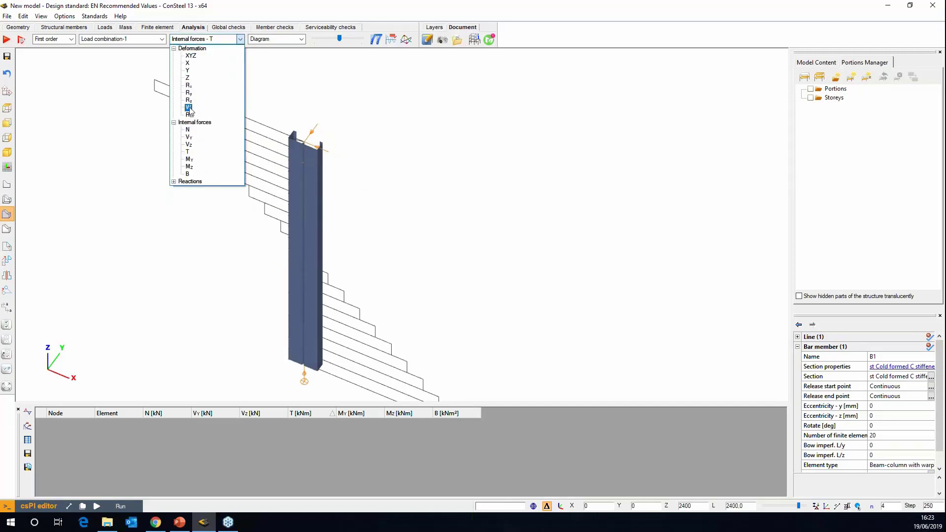
left_click(189, 174)
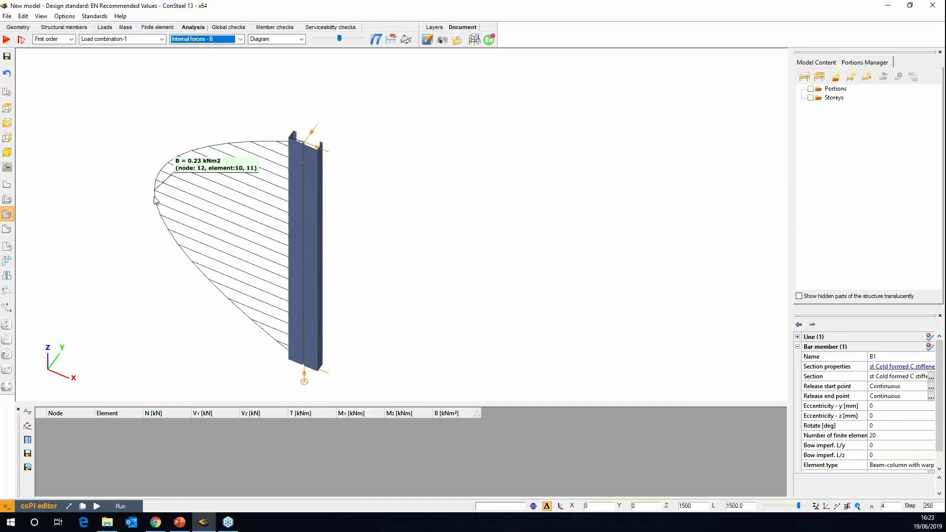
scroll(250, 207, "up", 2)
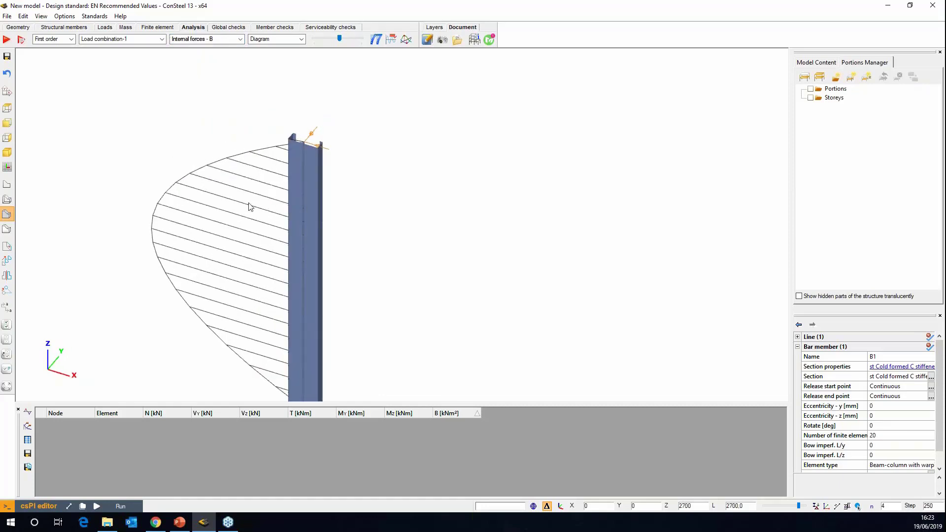
scroll(270, 216, "down", 2)
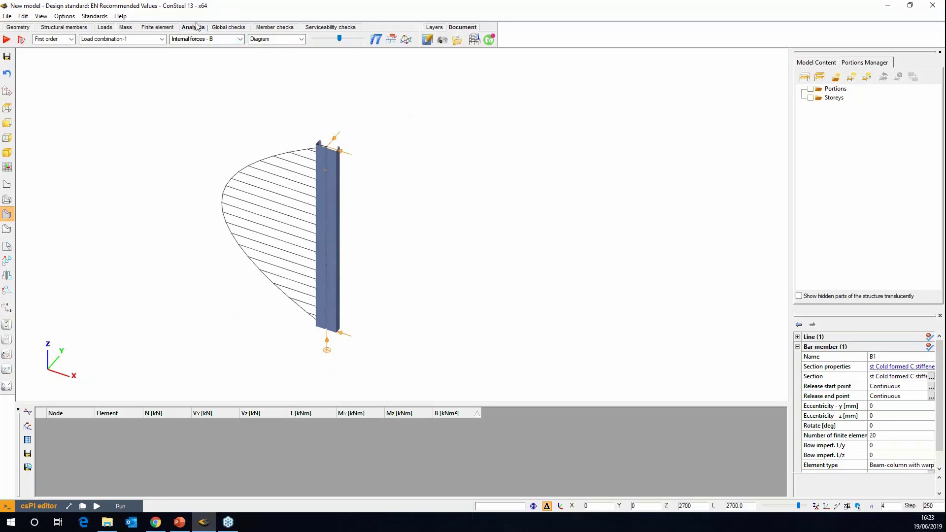
Step: Enable second order analysis and buckling analysis for the ultimate limit states and run the calculation
left_click(71, 39)
left_click(44, 48)
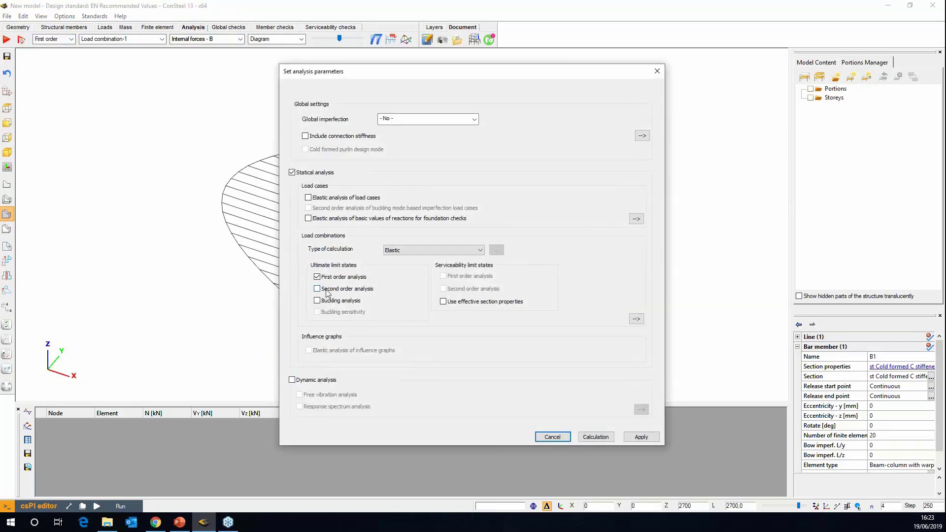
left_click(326, 290)
left_click(337, 300)
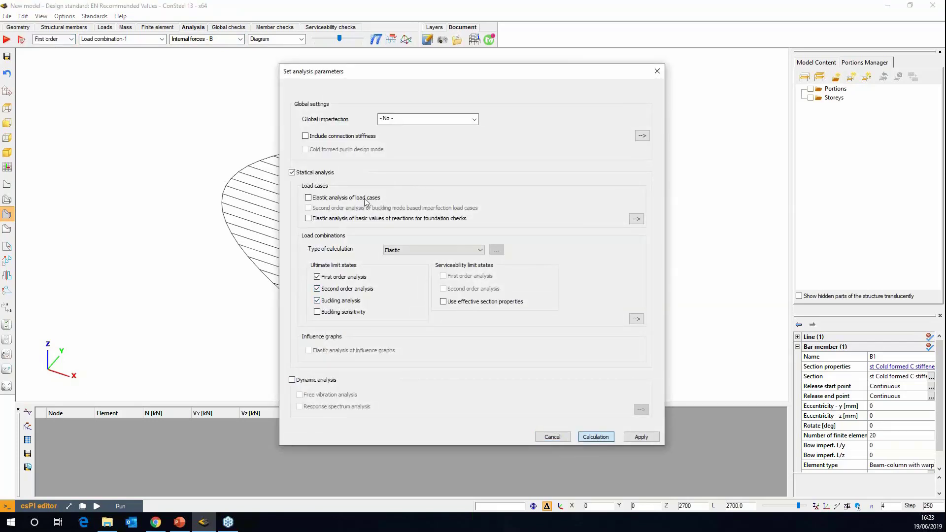
key("Return")
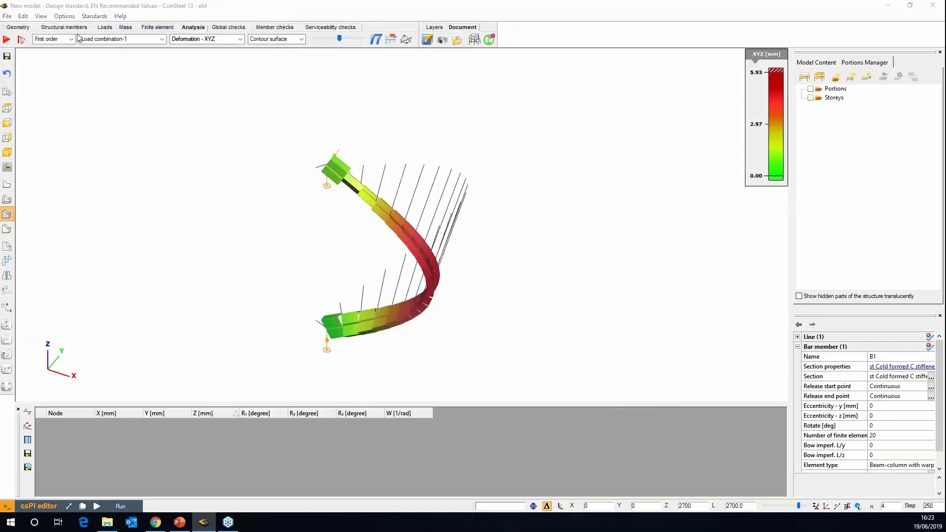
Step: Show the second order deformation of the column and reduce its deformation scale
left_click(71, 39)
left_click(49, 52)
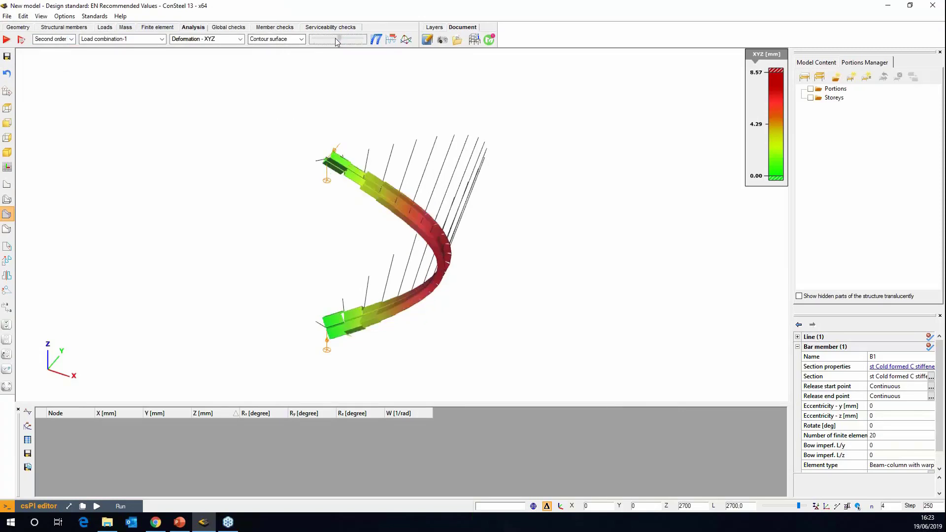
left_click_drag(337, 42, 320, 41)
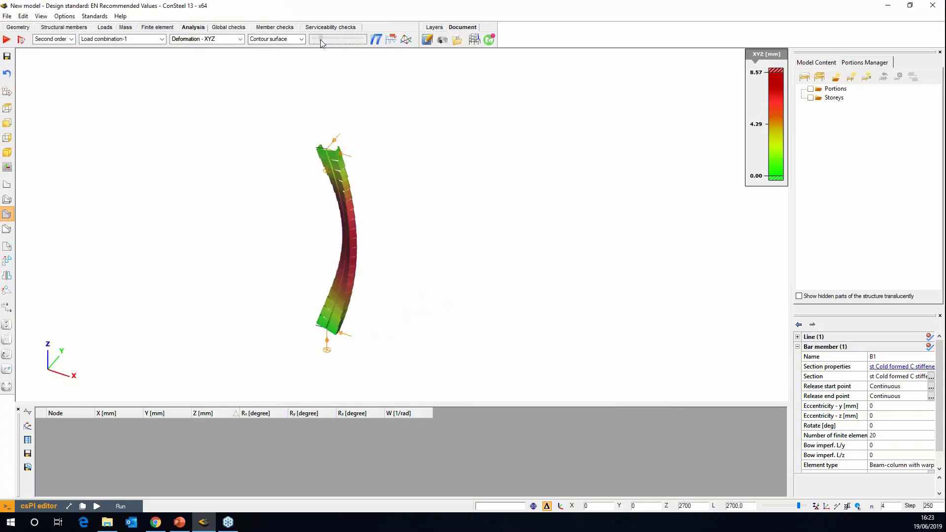
Step: Display the first buckling mode for Load combination-1 and examine the buckled column from several sides
left_click(71, 39)
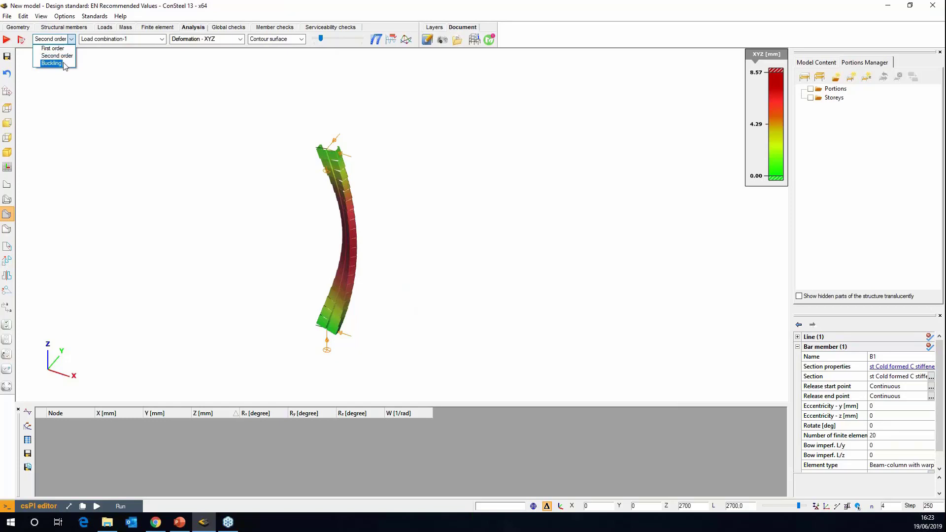
left_click(63, 64)
mouse_move(289, 226)
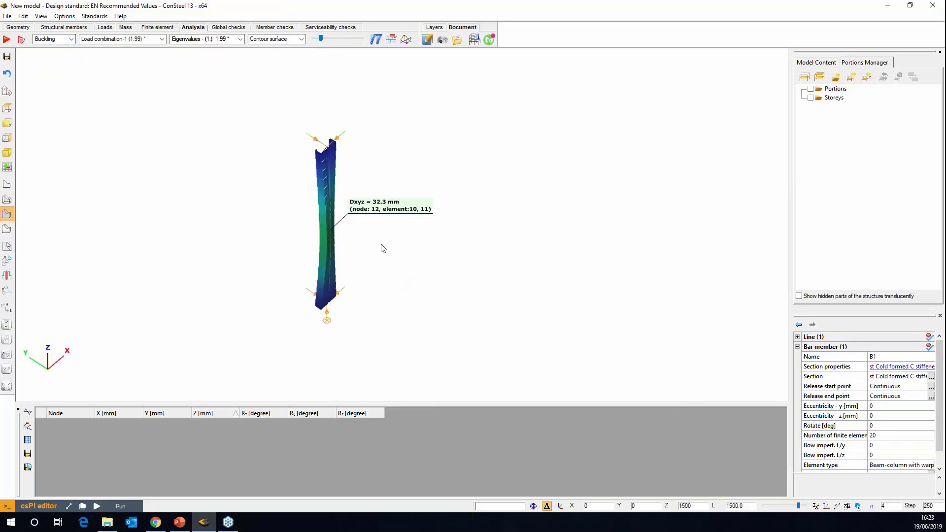
middle_click_drag(383, 248, 361, 197)
middle_click_drag(295, 160, 311, 180)
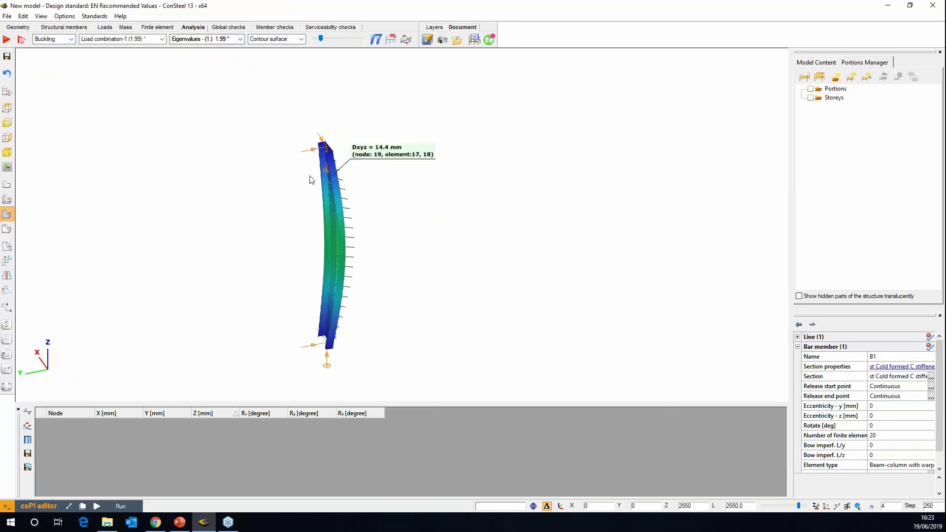
left_click_drag(320, 39, 323, 38)
mouse_move(340, 167)
scroll(345, 170, "up", 3)
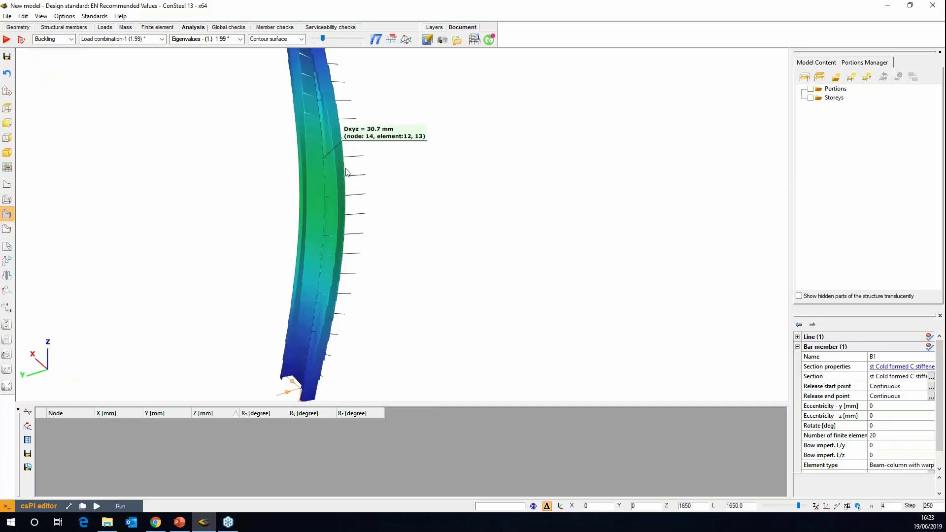
middle_click_drag(347, 172, 307, 186)
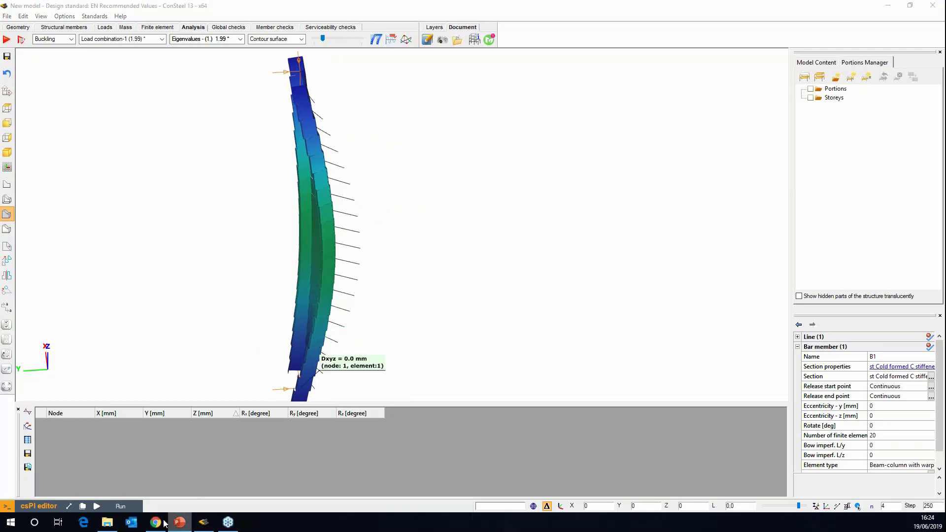
Step: Switch to PowerPoint, show slide 14 with the simple and combined buckling modes, and return to ConSteel
left_click(179, 522)
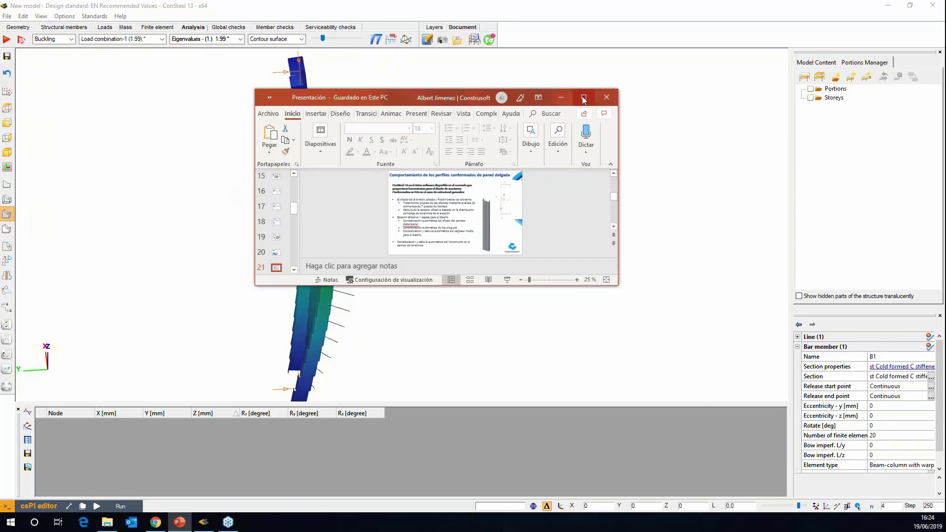
left_click(584, 97)
scroll(43, 170, "up", 3)
left_click(45, 203)
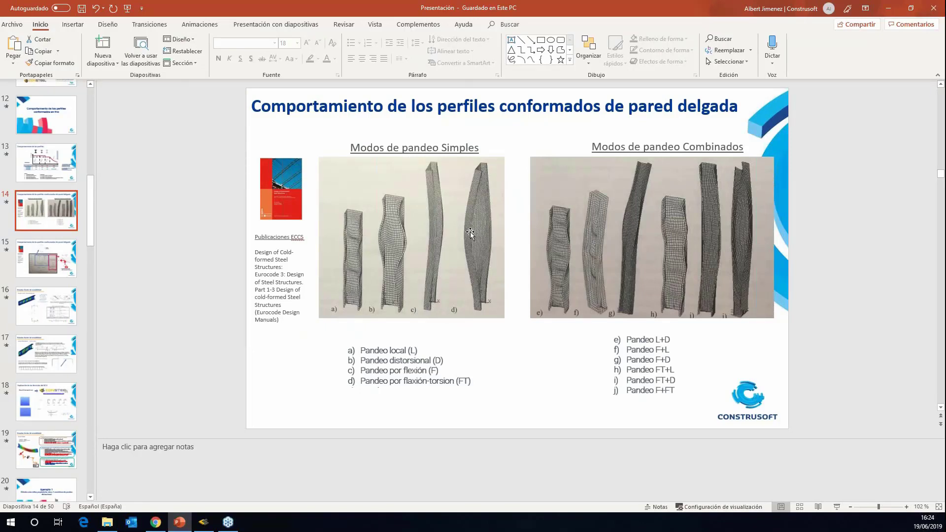
left_click(887, 9)
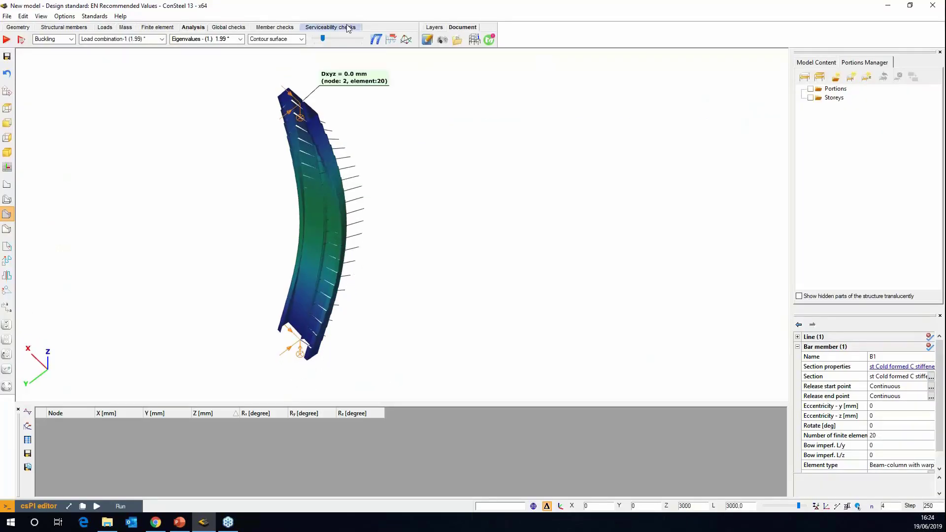
Step: Adjust the deformation scale of the buckling shape and compare the column's deformation with the flexural-torsional mode
left_click_drag(323, 38, 317, 38)
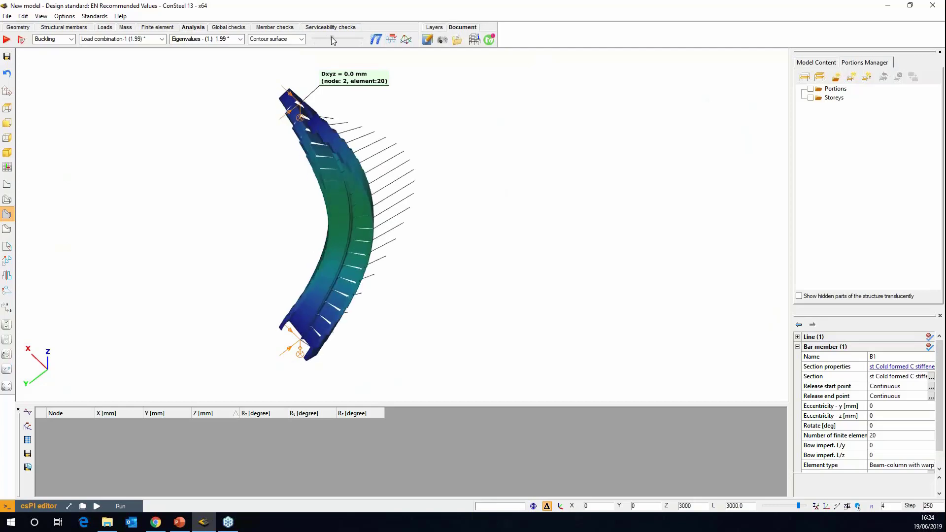
scroll(280, 198, "up", 3)
middle_click_drag(281, 198, 314, 215)
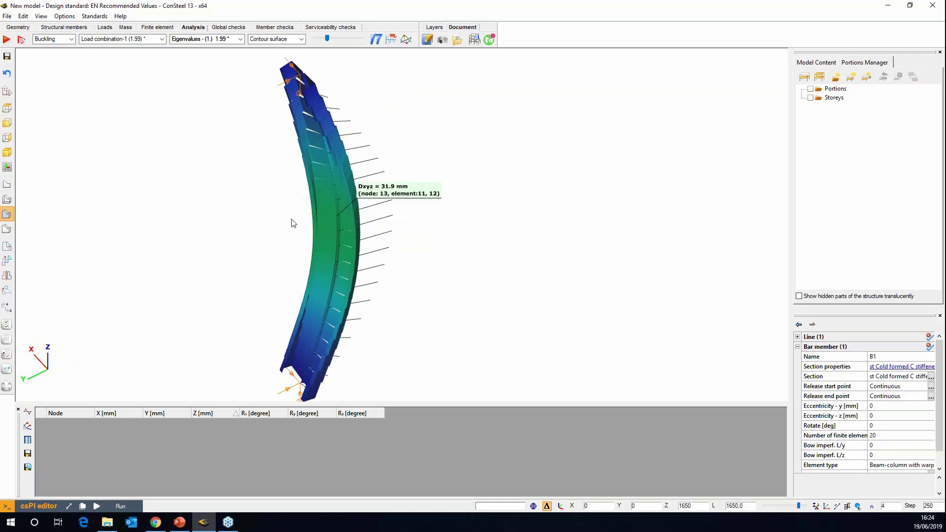
Step: Run the global cross section check with first order elastic results, considering the EN 1993-1-3 supplementary rules for cold formed sections
left_click(224, 27)
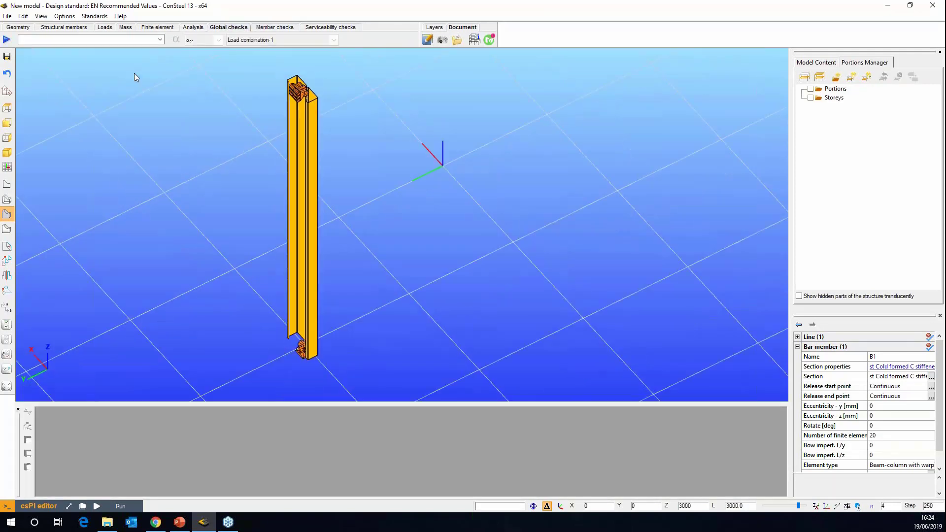
left_click(7, 40)
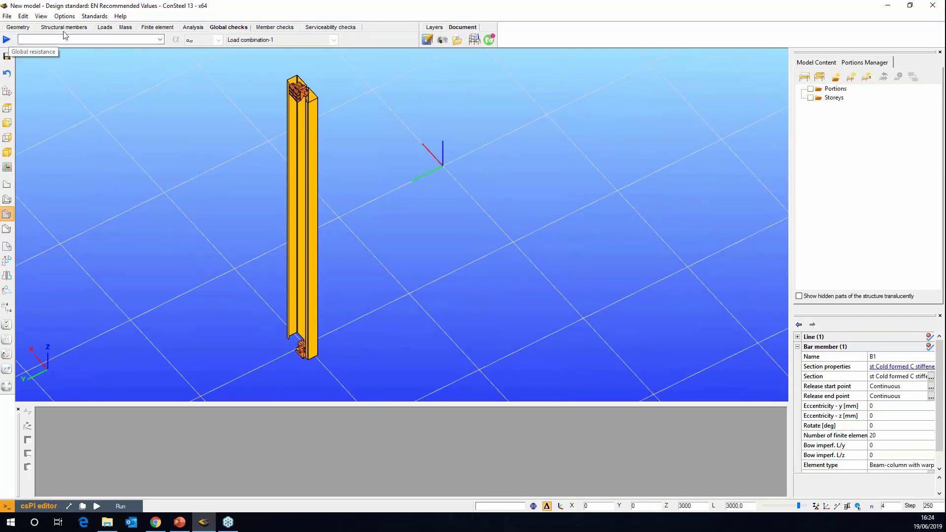
left_click(7, 41)
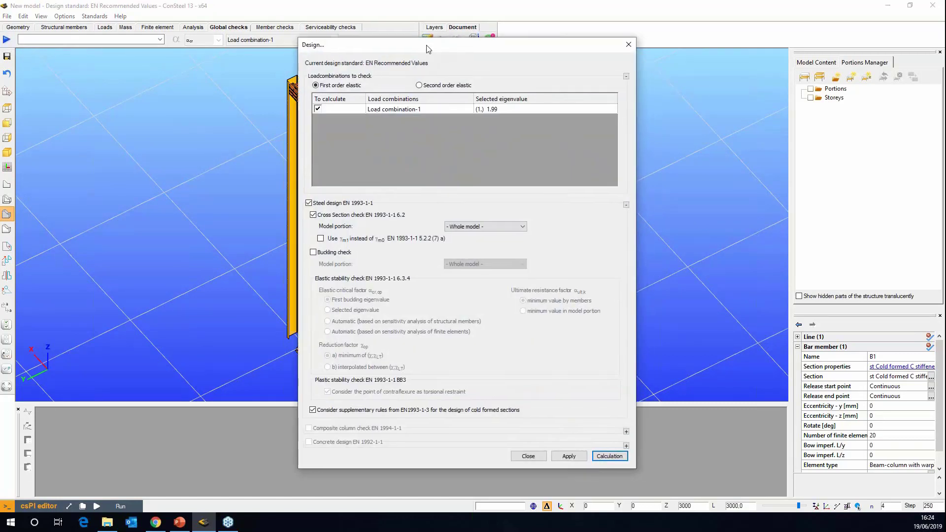
left_click_drag(427, 48, 413, 38)
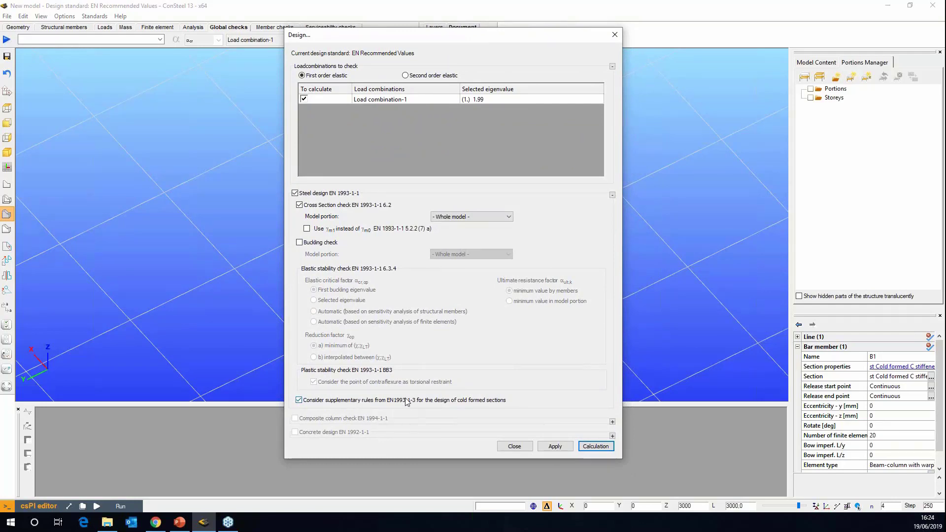
left_click(595, 446)
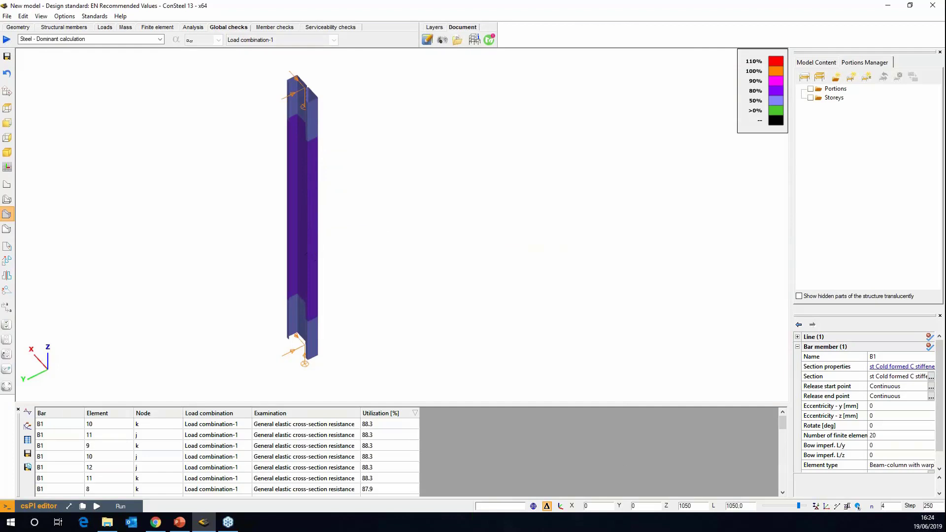
Step: Rerun the global cross section check with second order elastic results and inspect the utilization along the column
left_click(6, 41)
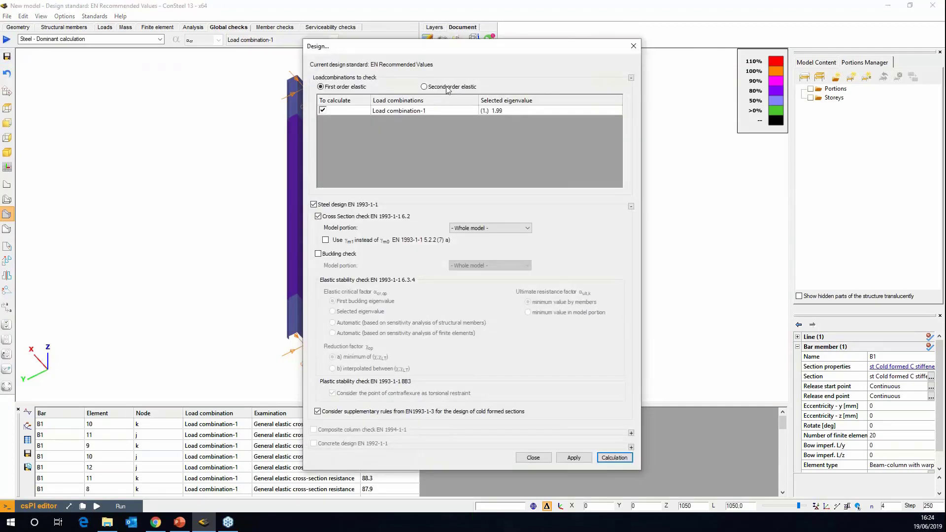
left_click(614, 457)
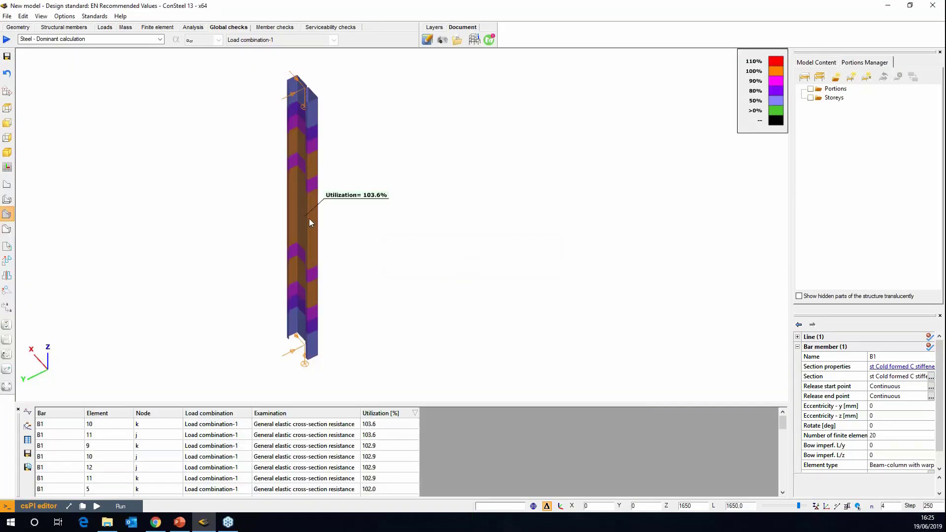
middle_click_drag(303, 229, 316, 219)
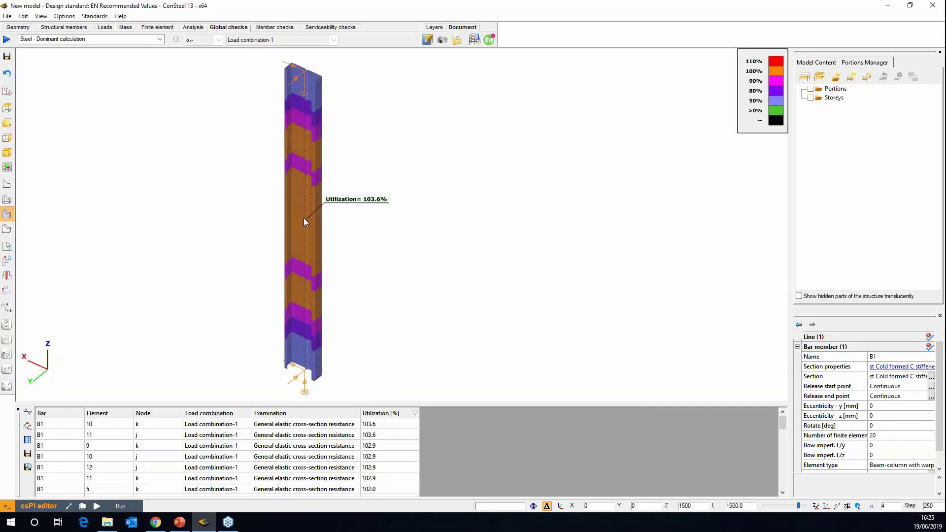
Step: Open the most utilized mid-height cross section of the column in the Section module, maximize it, and inspect the general solid section geometry
right_click(304, 217)
left_click(339, 251)
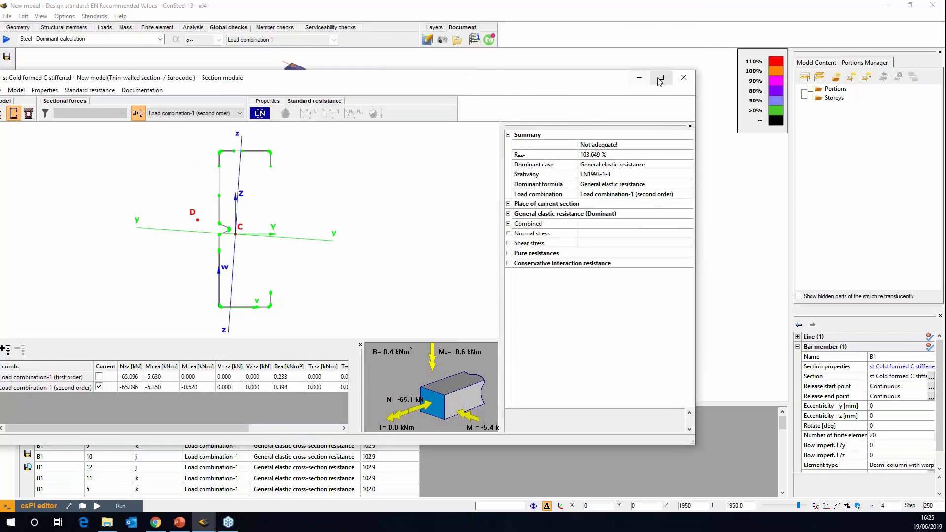
left_click(660, 78)
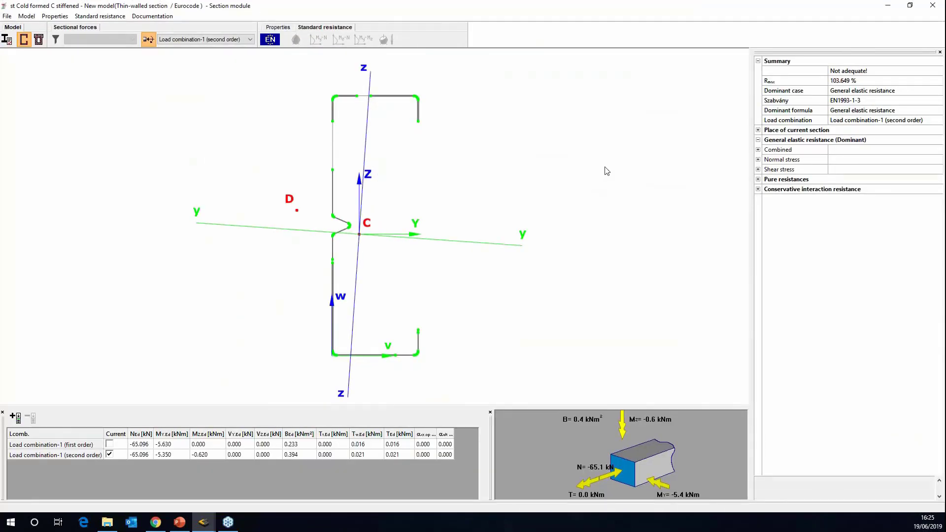
left_click(38, 40)
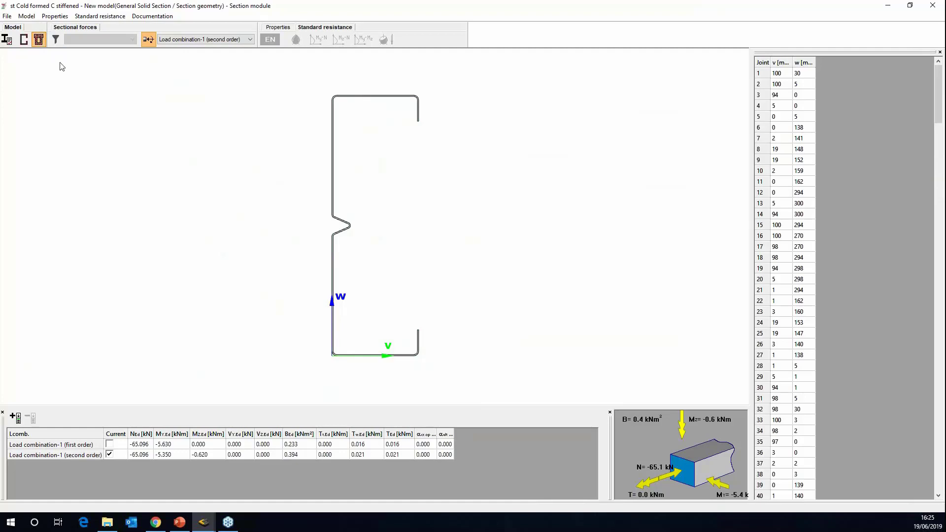
scroll(405, 114, "up", 3)
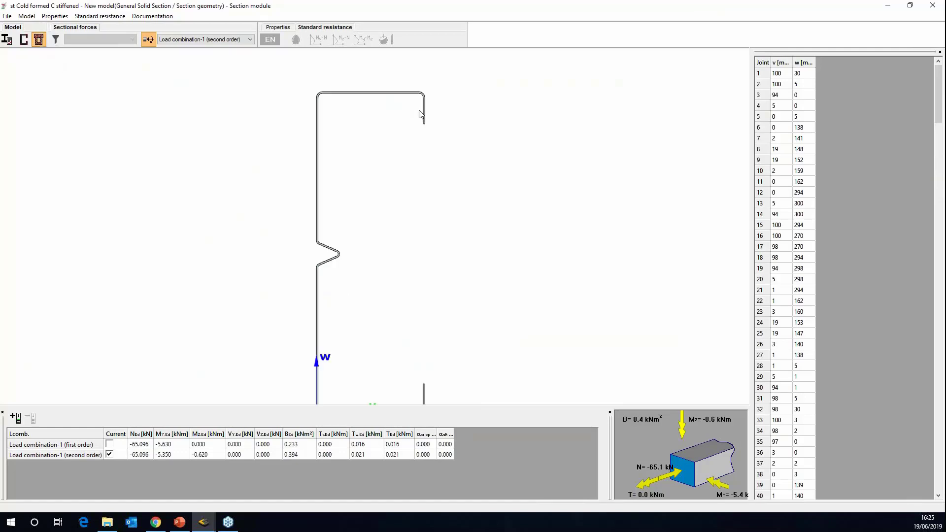
scroll(165, 79, "down", 4)
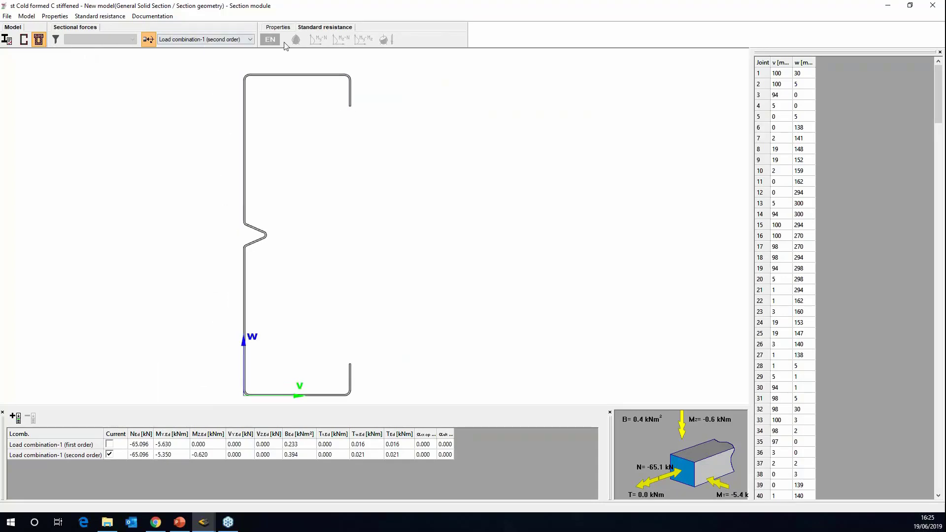
Step: Display the solid section's elastic stresses from N, My and all second order forces combined, one after another
left_click(278, 27)
left_click(378, 39)
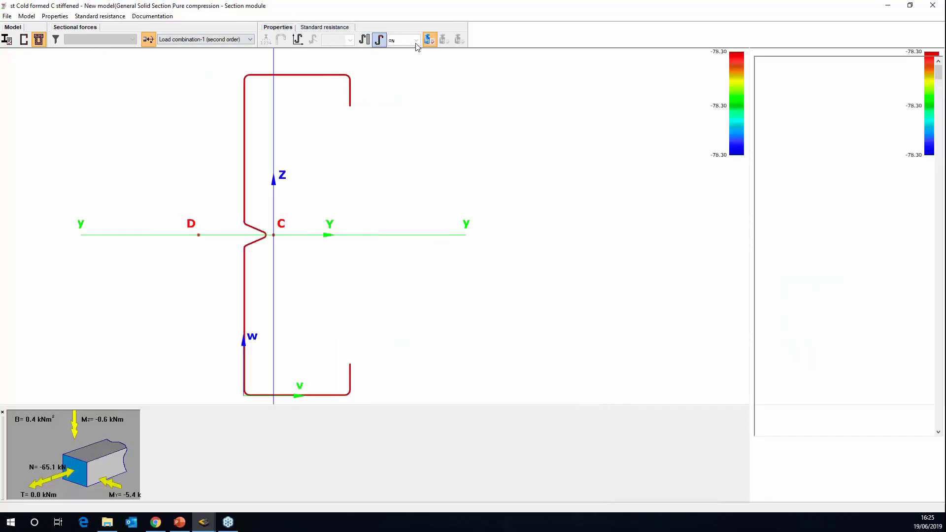
left_click(417, 40)
left_click(402, 59)
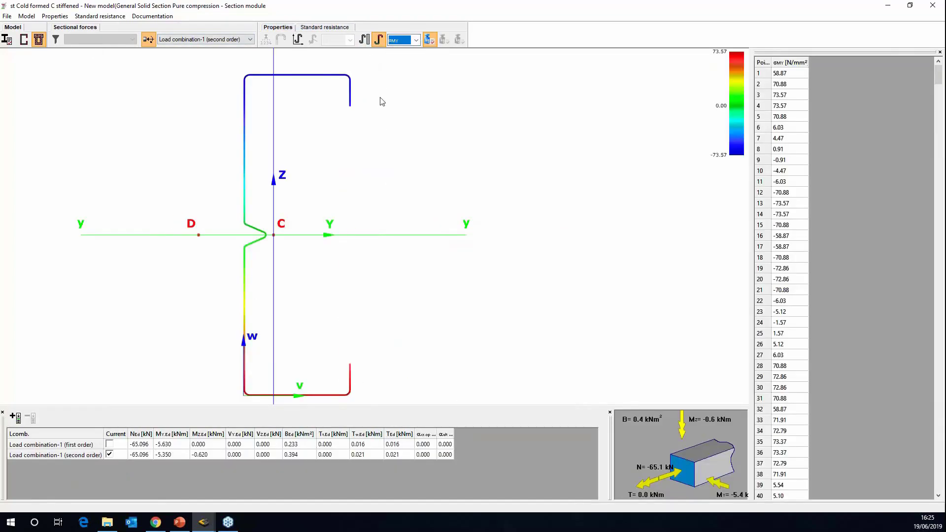
left_click(404, 40)
left_click(398, 51)
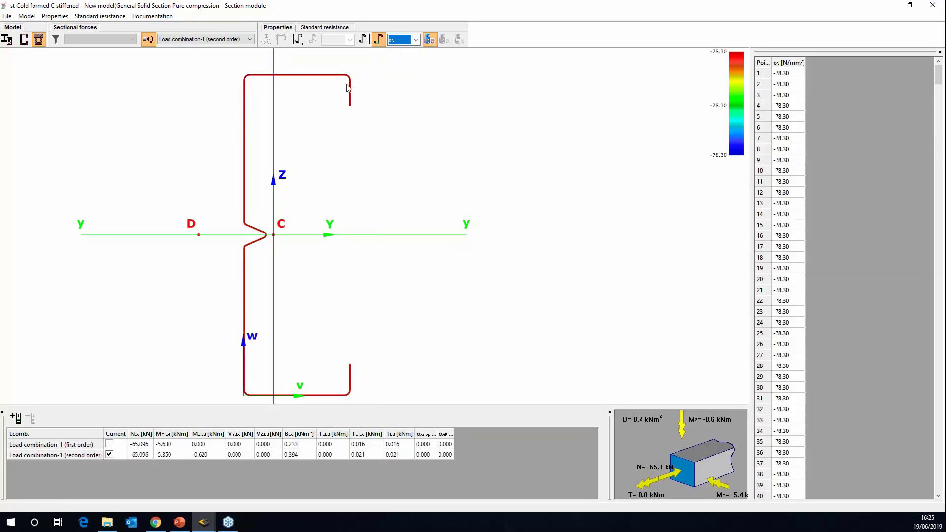
left_click(416, 40)
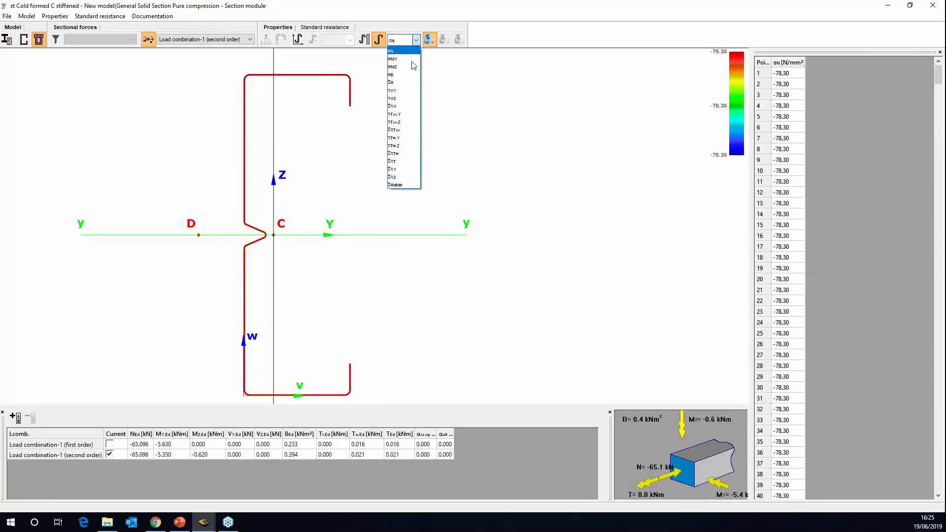
left_click(403, 84)
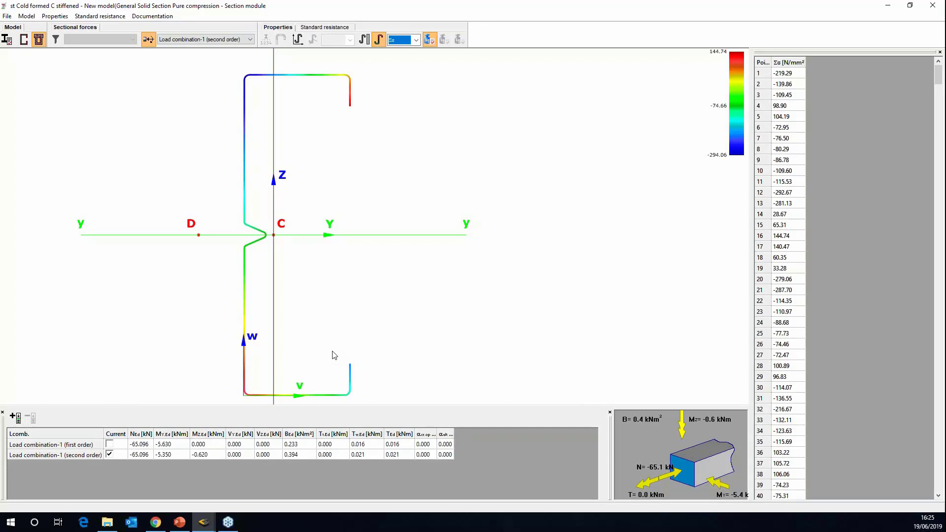
Step: Show the thin-walled model's effective section under Load combination-1 (second order) and review its section properties
left_click(24, 39)
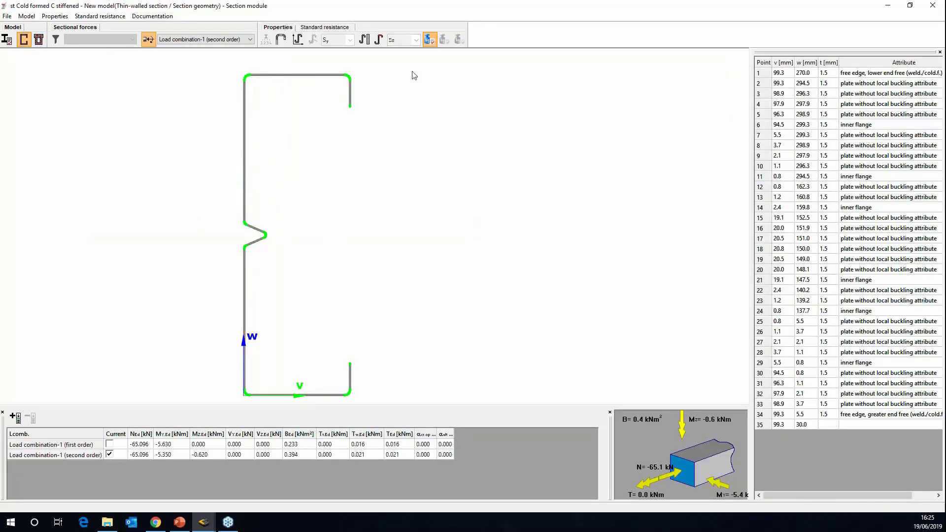
left_click(281, 41)
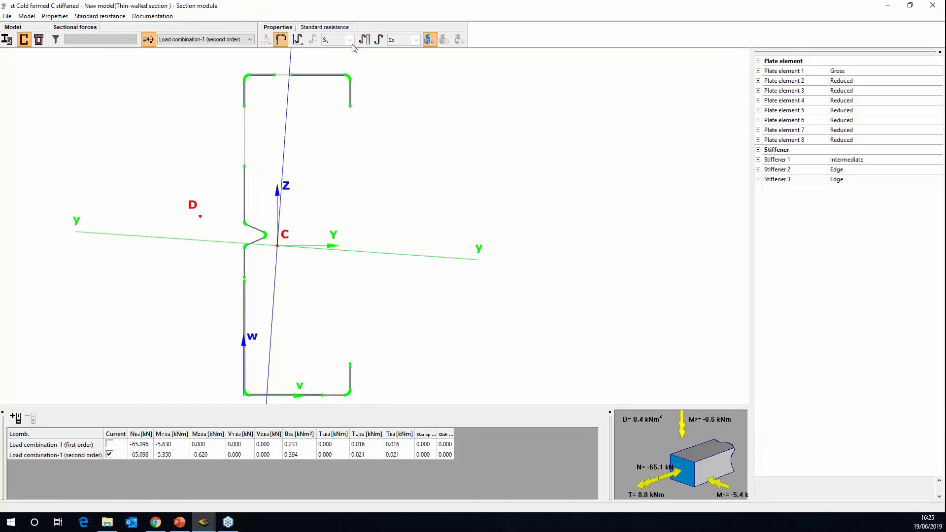
left_click(365, 39)
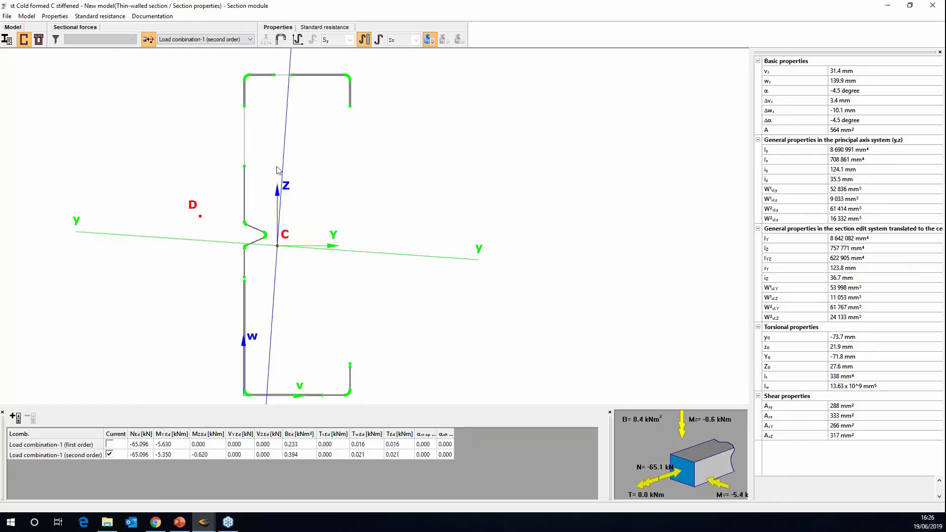
middle_click_drag(278, 170, 294, 166)
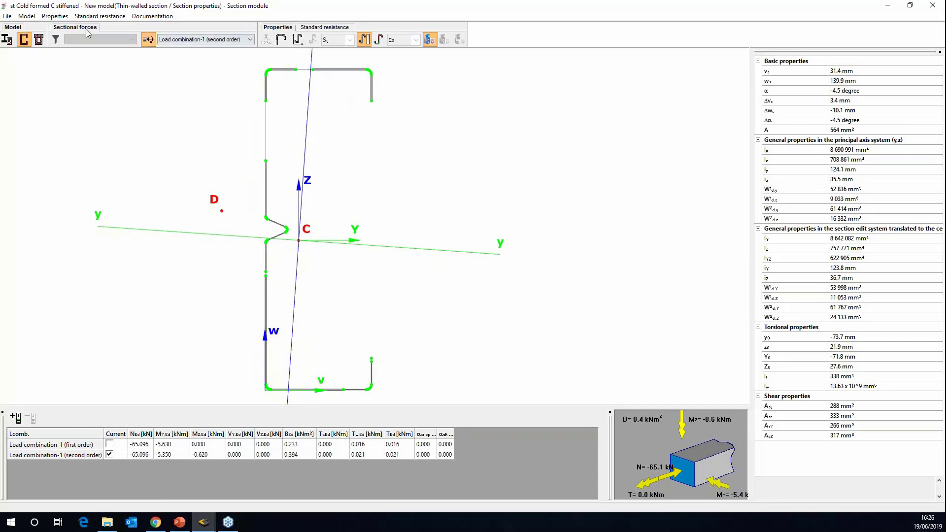
Step: Compare the solid section model's properties with the effective properties of the thin-walled model
left_click(39, 40)
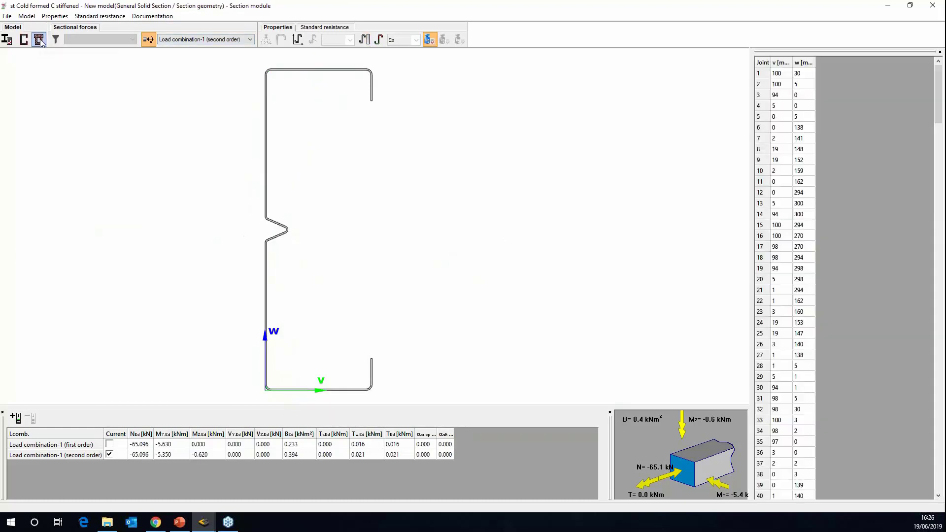
left_click(364, 40)
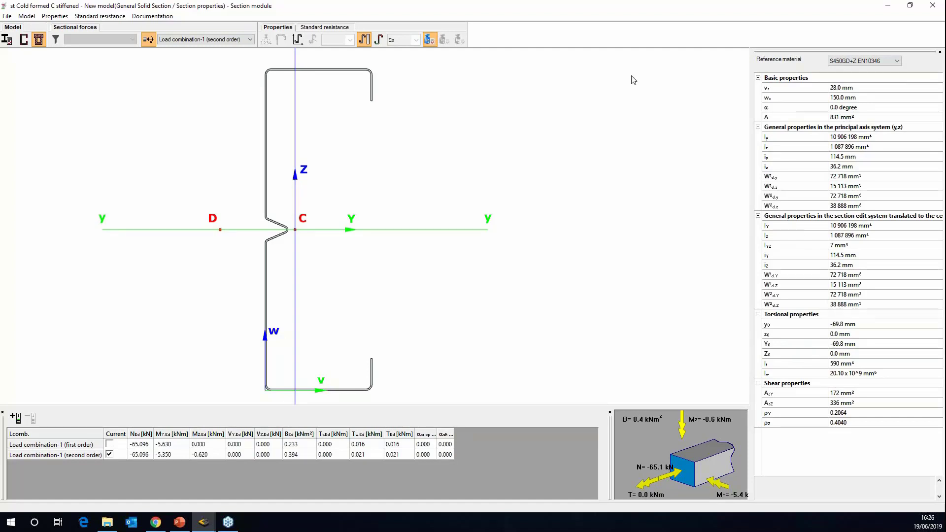
left_click(24, 39)
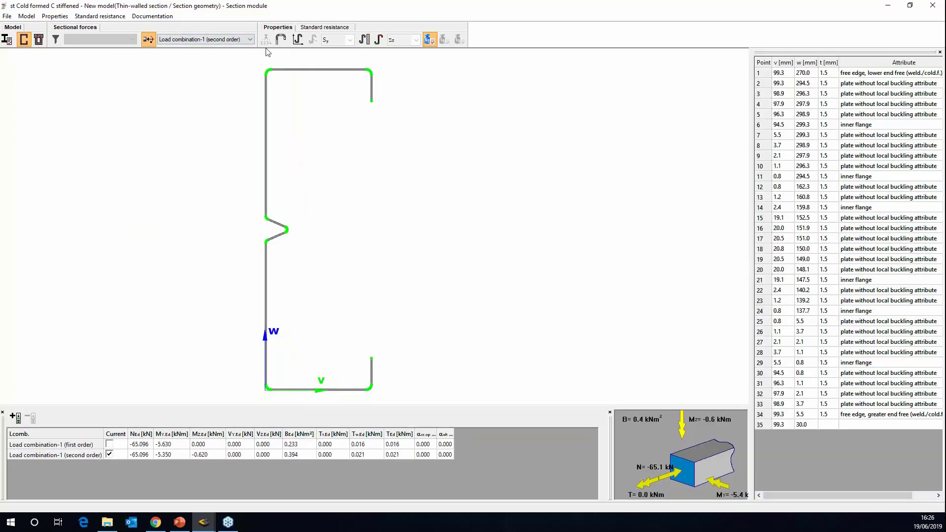
left_click(281, 39)
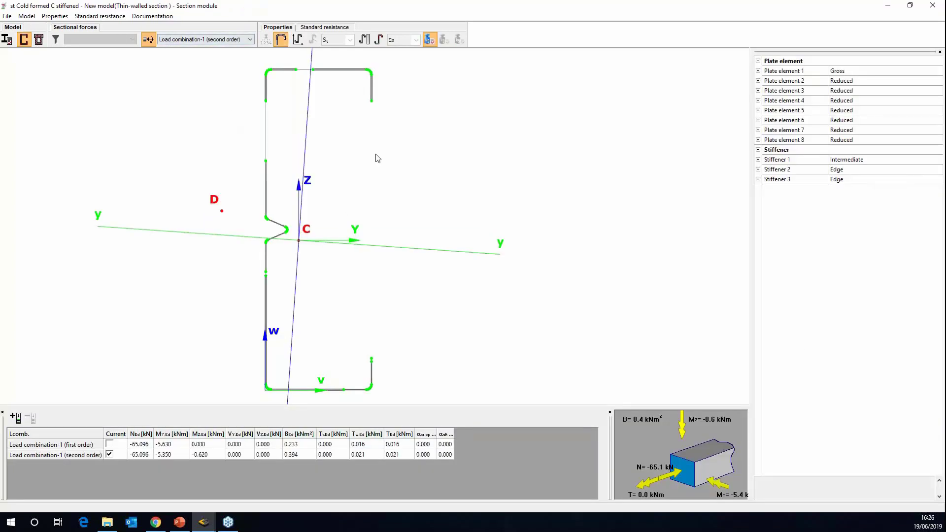
left_click(365, 39)
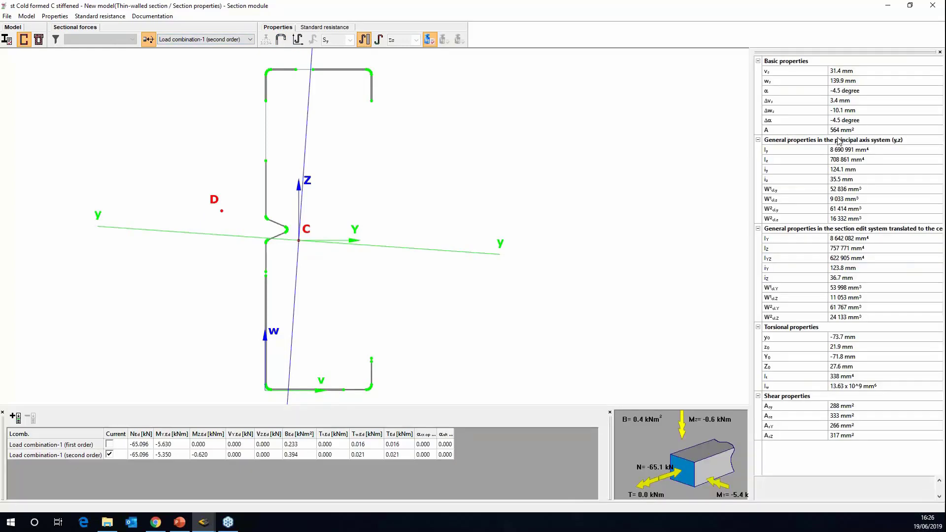
Step: Set the sectional forces to pure compression with N = -100 kN and examine the effective plate and edge stiffener thicknesses
left_click(57, 40)
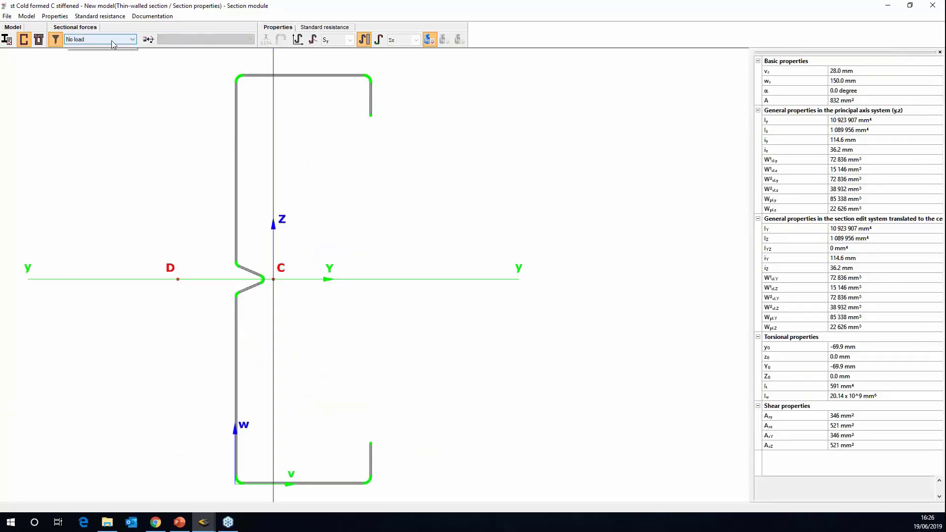
left_click(110, 39)
left_click(355, 207)
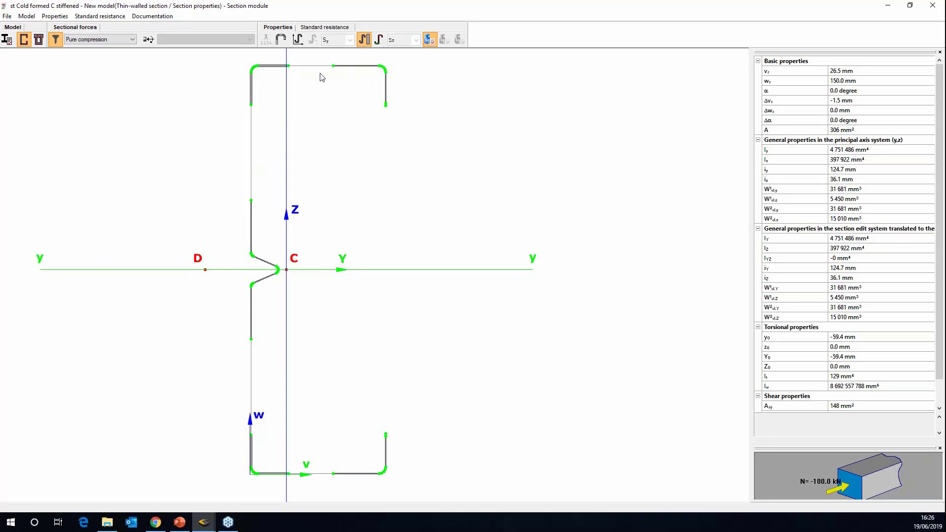
scroll(352, 103, "up", 5)
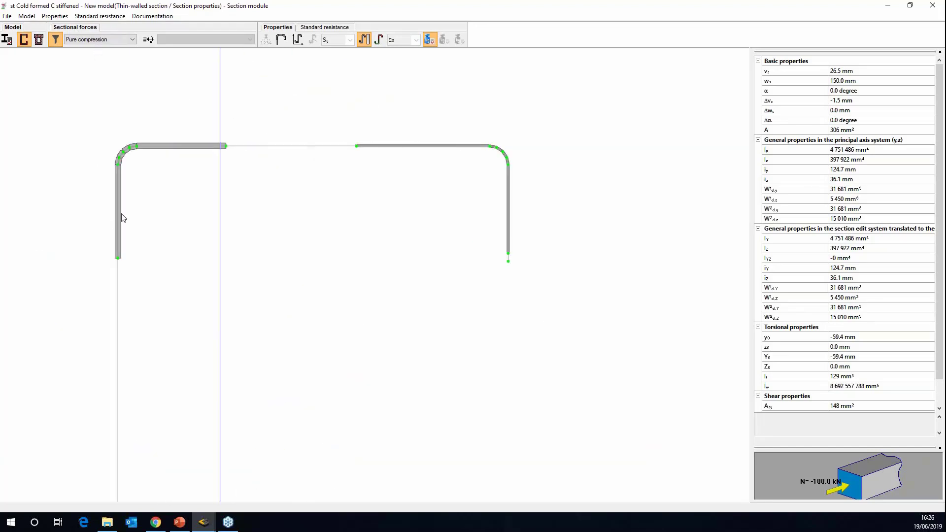
scroll(405, 150, "up", 2)
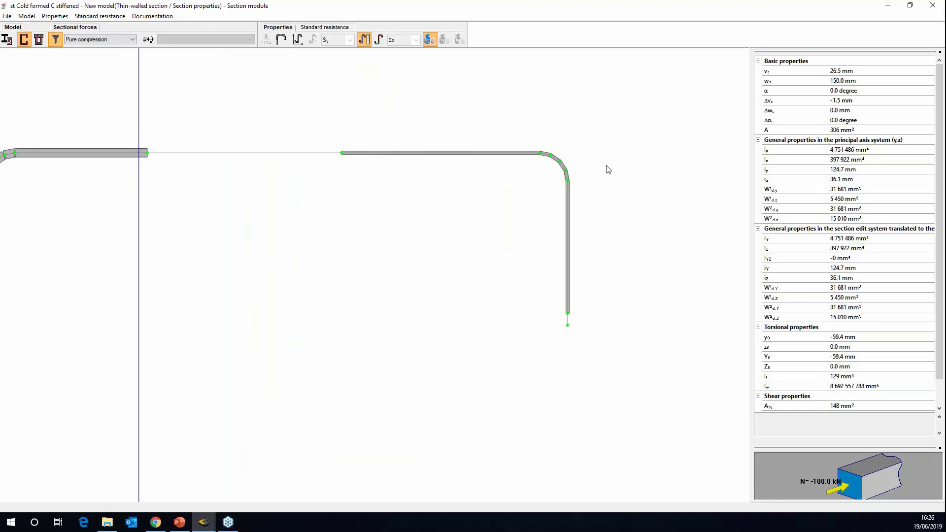
scroll(548, 174, "down", 2)
scroll(549, 174, "down", 1)
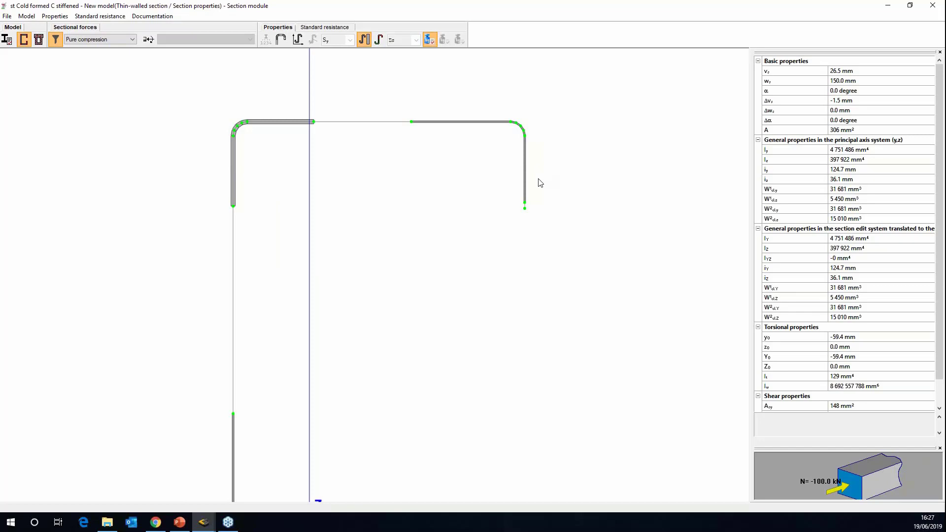
scroll(345, 126, "down", 3)
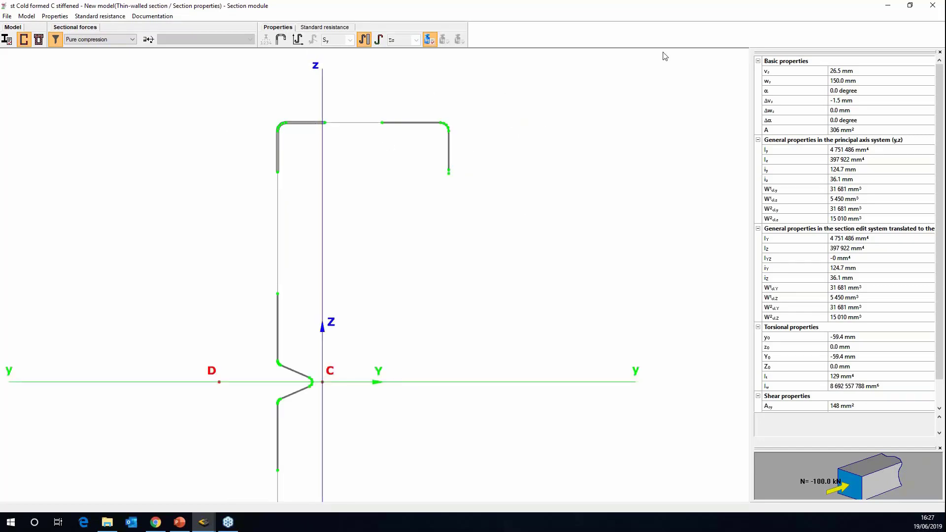
Step: List the effective section's plate elements and stiffeners, and locate the intermediate and both edge stiffeners on the section
left_click(281, 40)
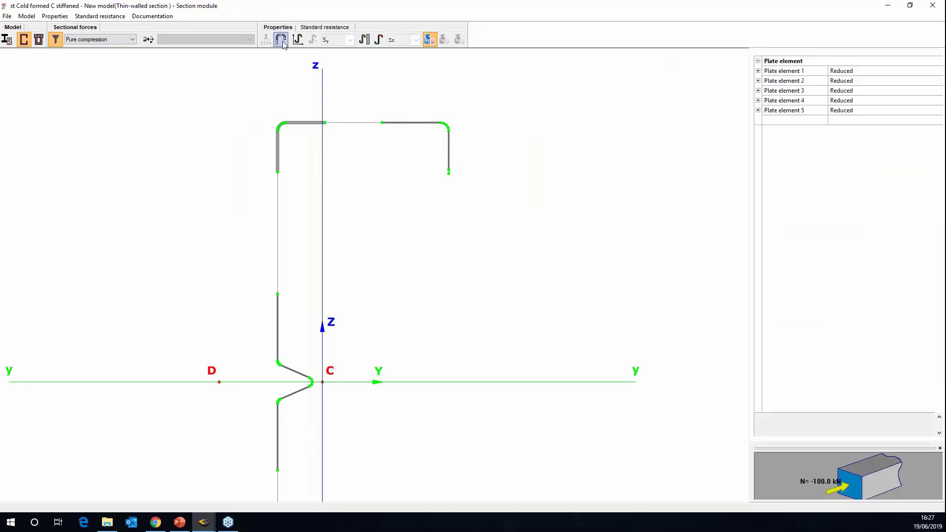
scroll(343, 148, "down", 3)
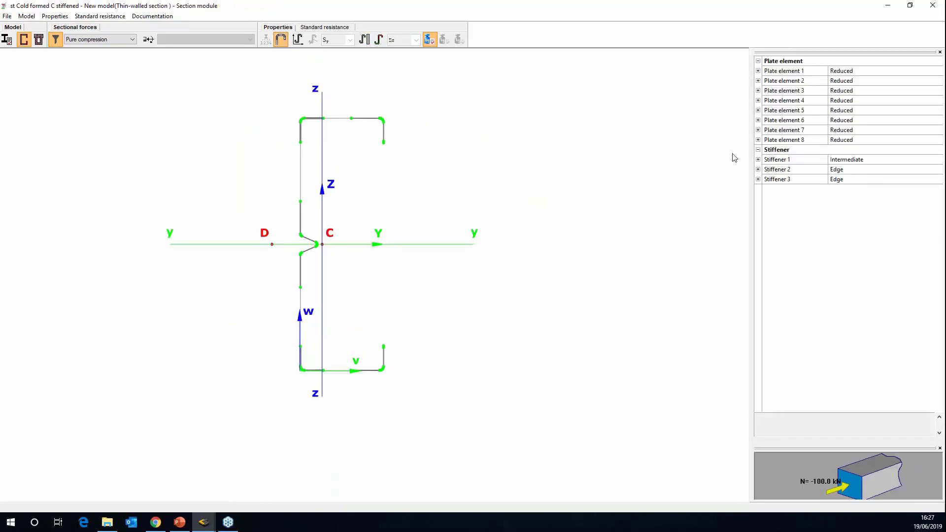
left_click(789, 163)
left_click(788, 170)
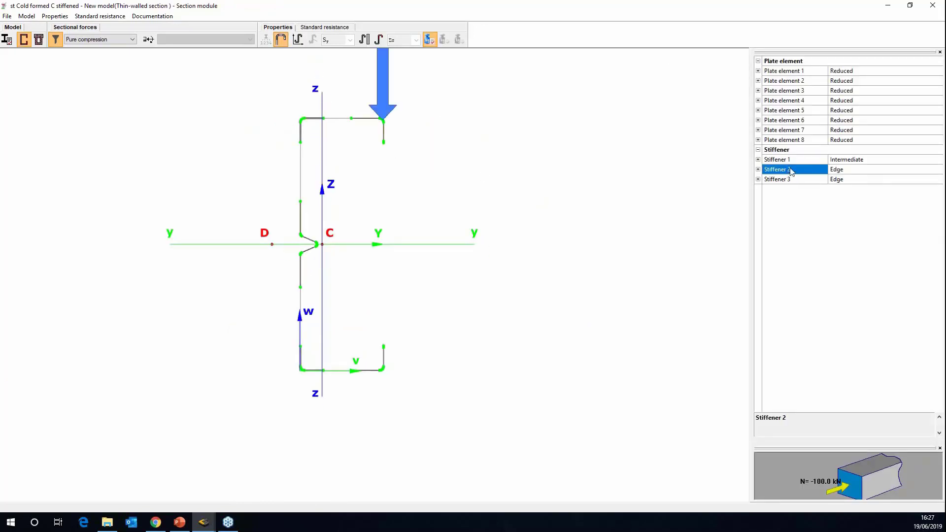
left_click(787, 181)
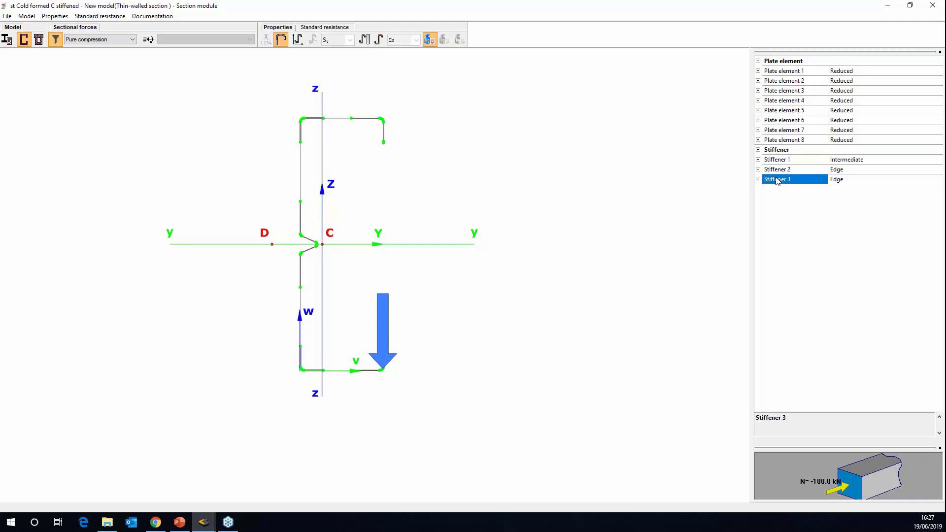
left_click(788, 162)
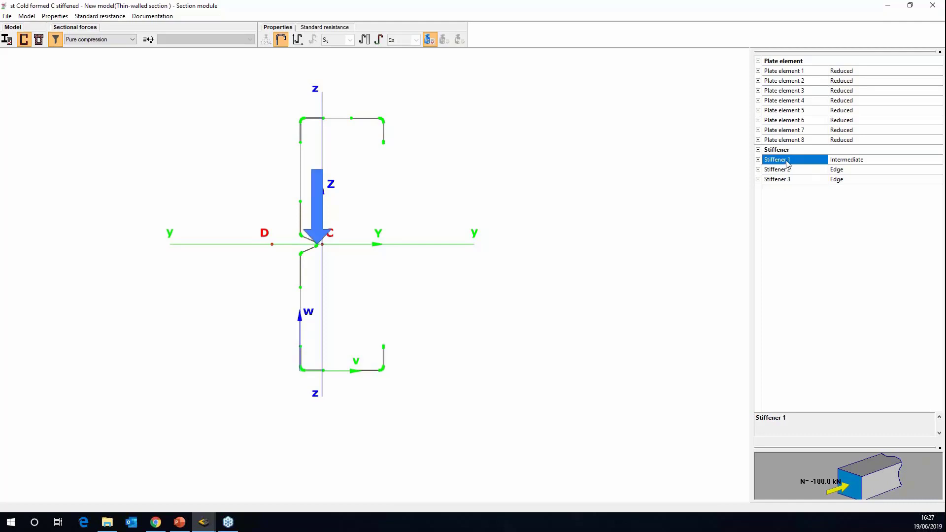
Step: Expand the properties of Stiffener 2 and examine its critical stress and reduced thickness on the section
left_click(758, 169)
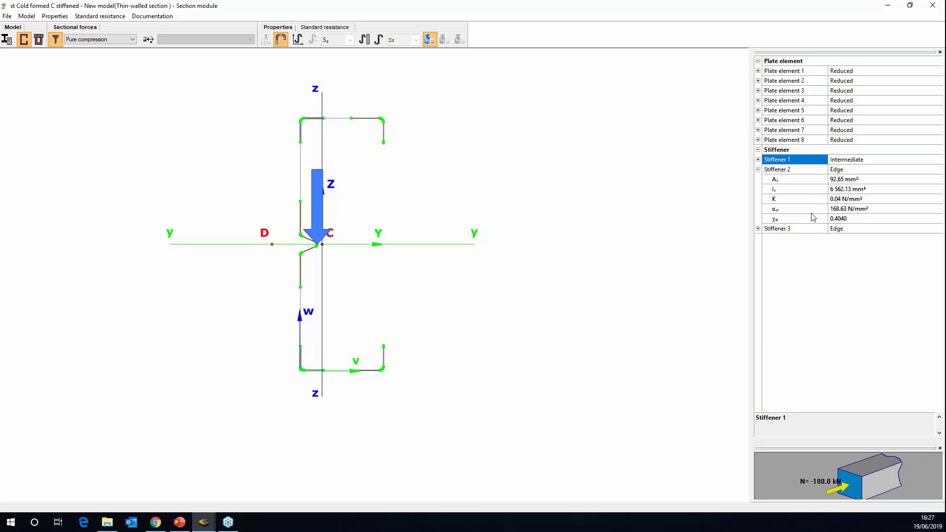
left_click(843, 211)
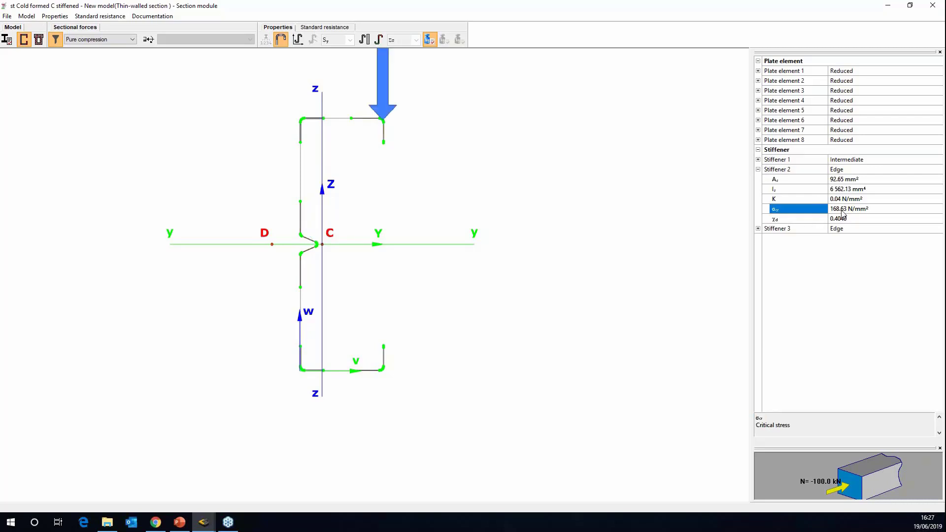
scroll(414, 157, "up", 4)
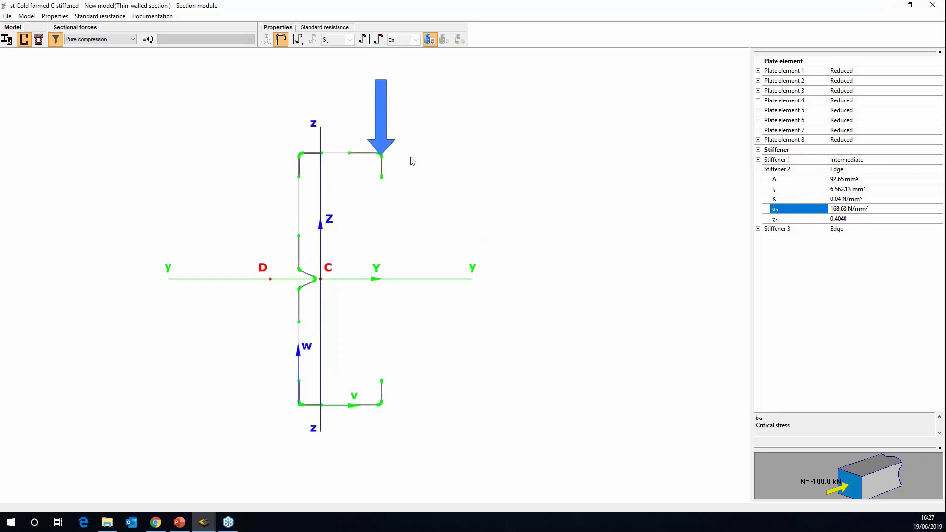
scroll(414, 157, "up", 2)
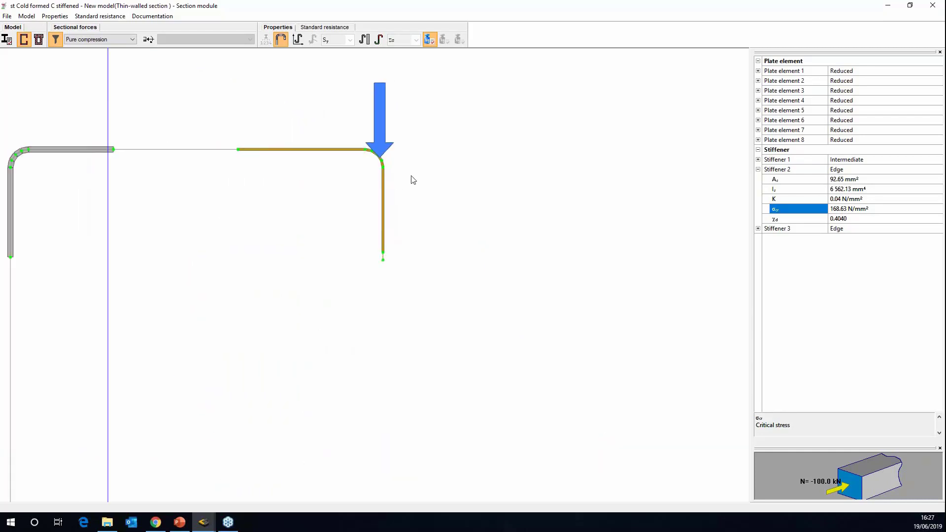
scroll(377, 170, "down", 4)
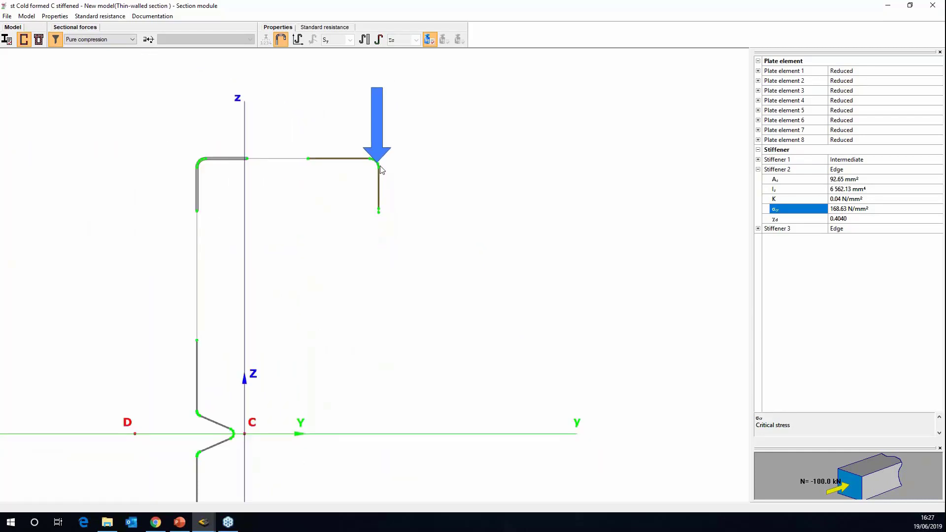
Step: Collapse the properties of Stiffener 2 and locate the plate elements one after another on the effective section
scroll(398, 164, "down", 1)
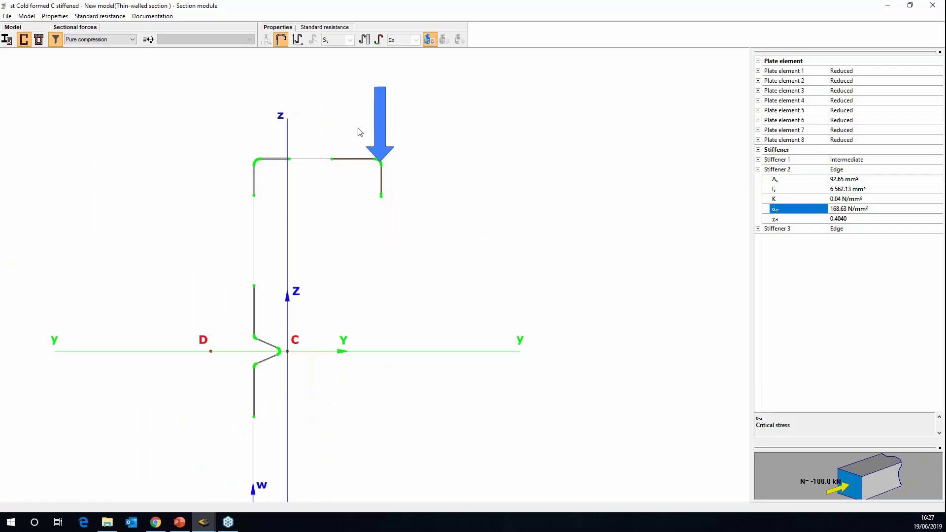
middle_click_drag(416, 207, 405, 176)
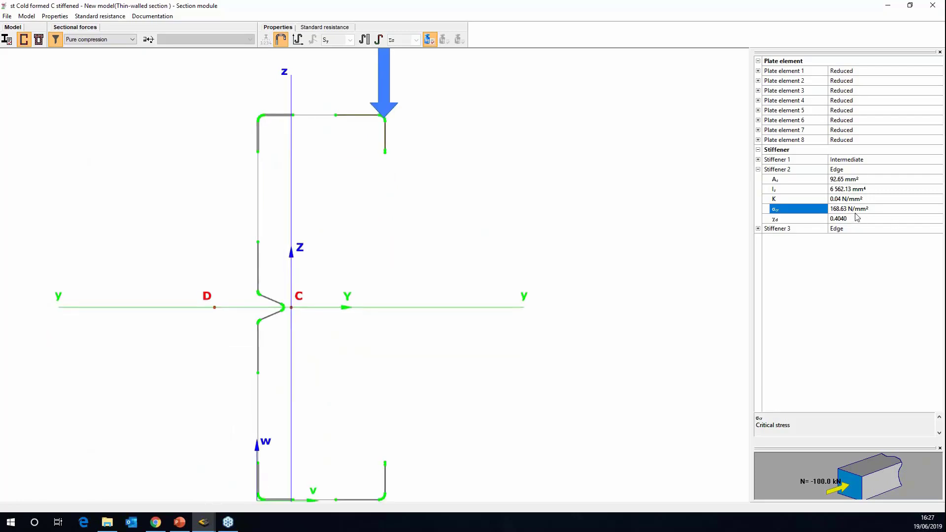
left_click(758, 169)
left_click(775, 72)
left_click(787, 91)
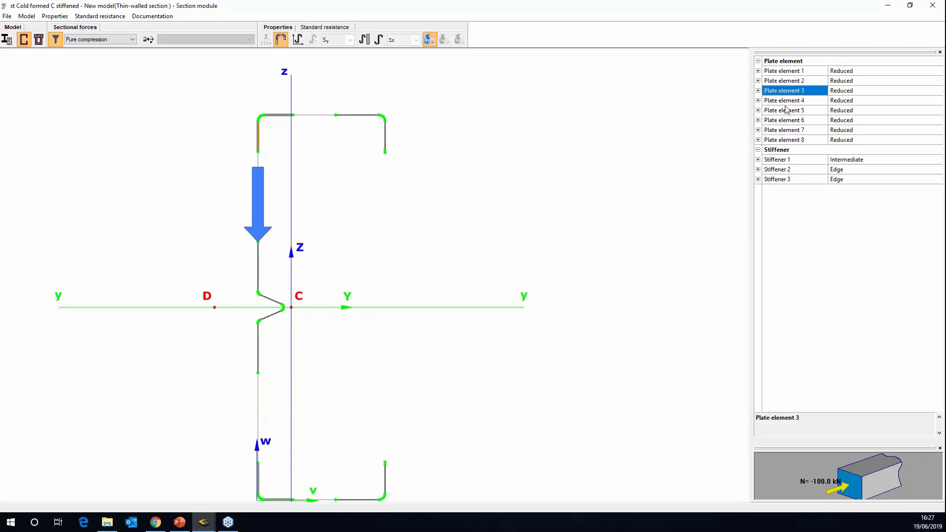
left_click(799, 111)
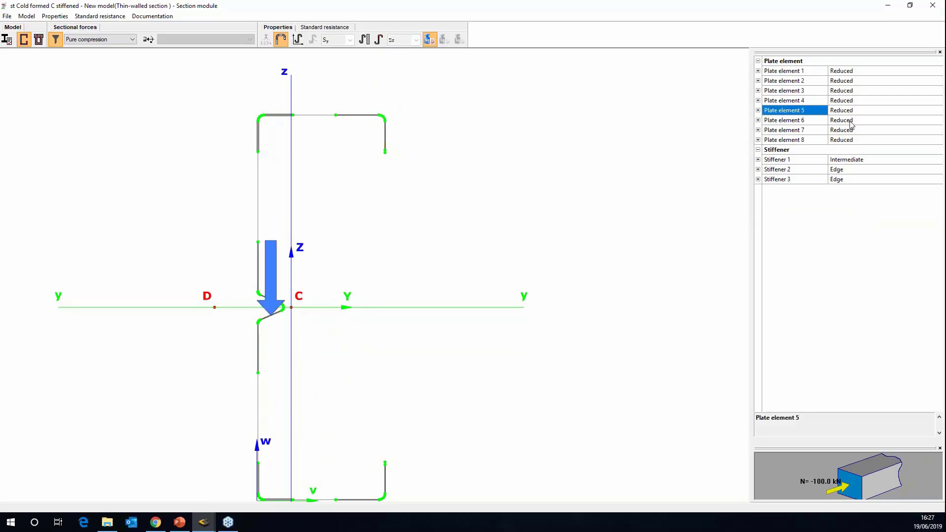
left_click(794, 81)
left_click(794, 100)
left_click(794, 110)
left_click(786, 131)
scroll(336, 113, "down", 3)
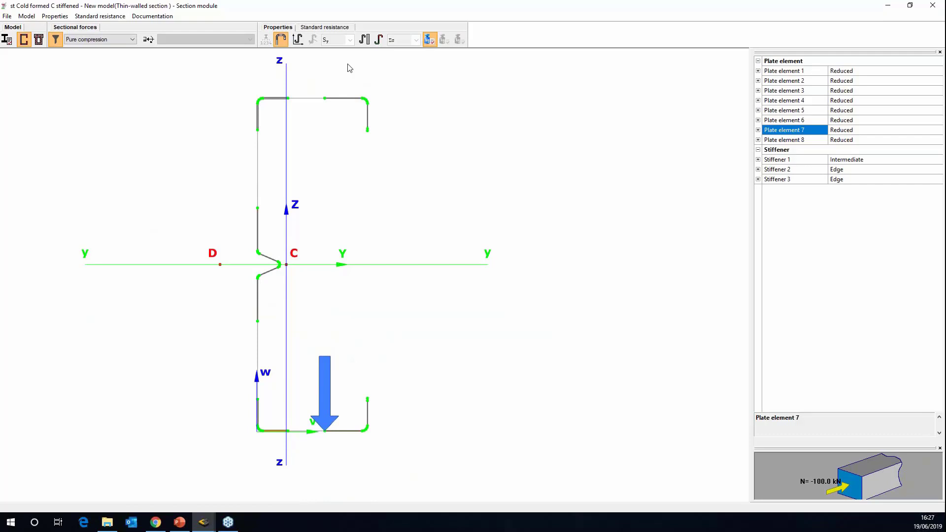
Step: Set the sectional forces to Pure bending - My+ and examine the effective parts of the lower flange and its edge stiffener
left_click(118, 41)
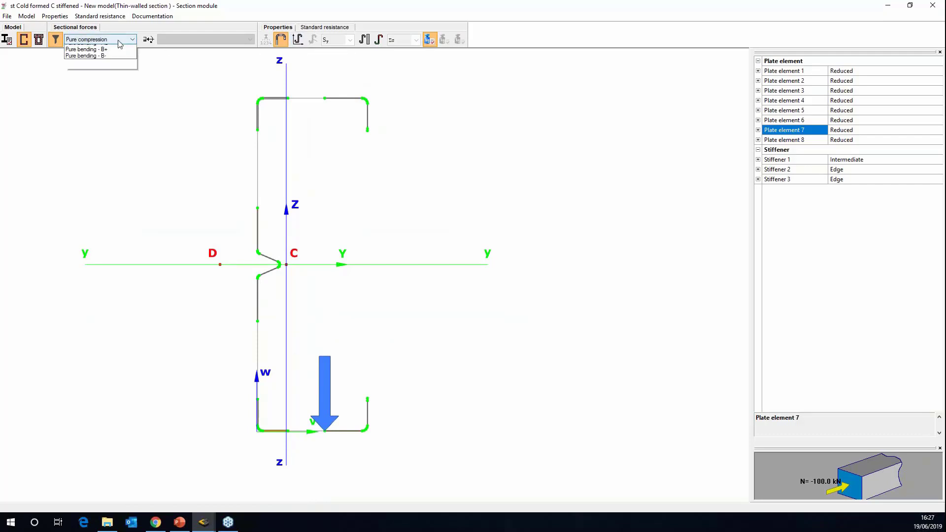
left_click(108, 59)
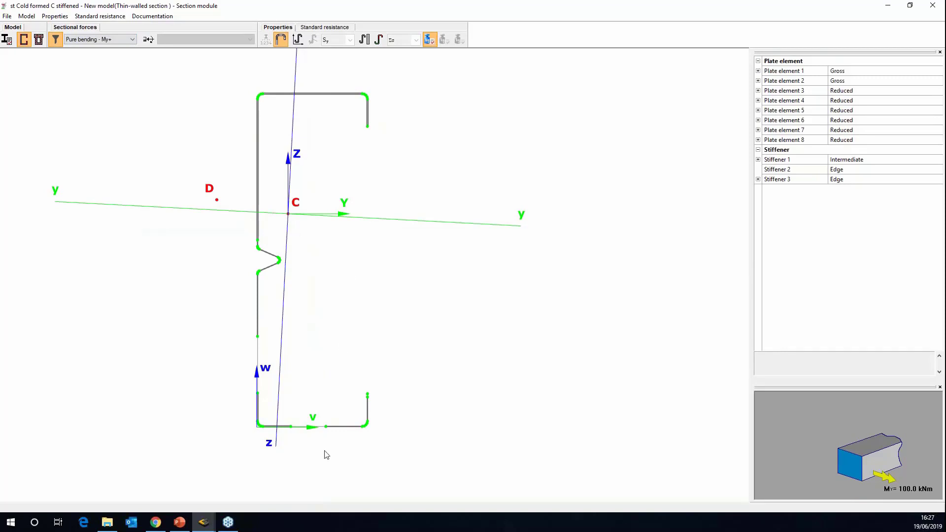
scroll(310, 451, "up", 2)
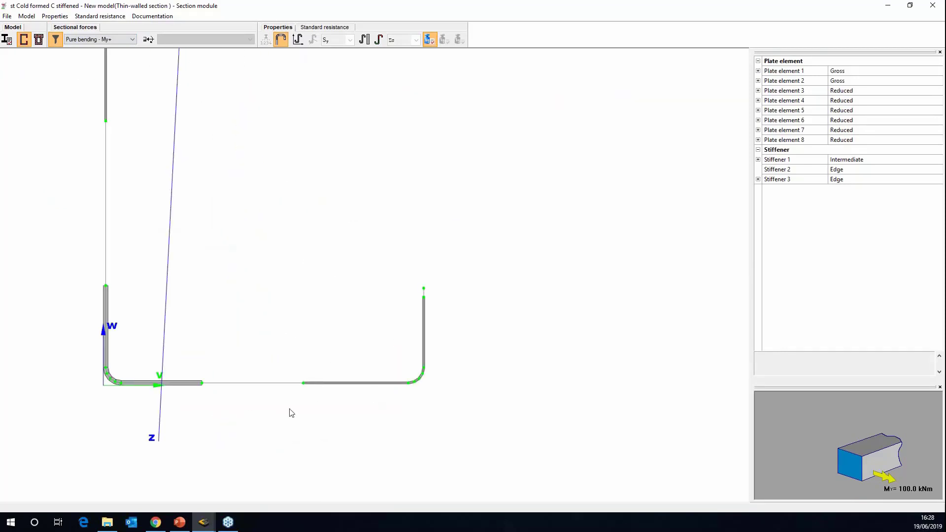
scroll(281, 389, "down", 1)
scroll(283, 389, "up", 2)
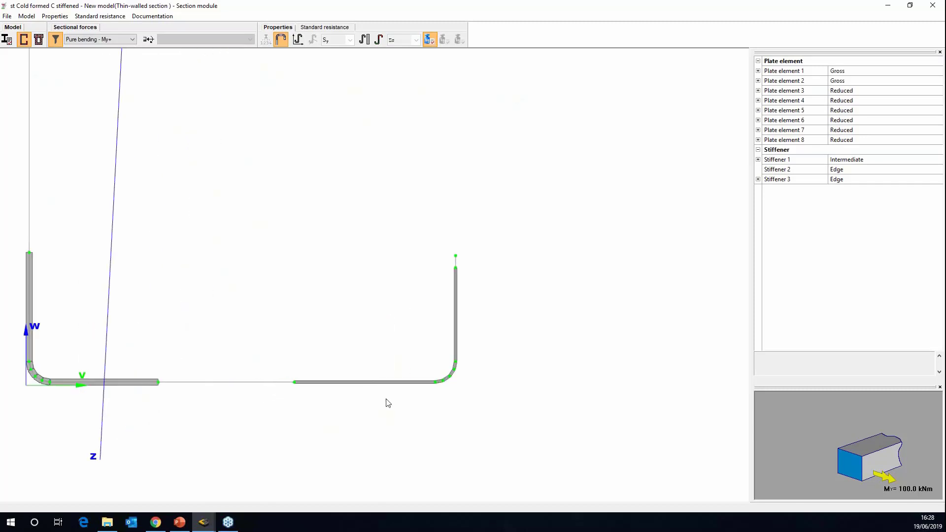
scroll(402, 387, "down", 1)
scroll(401, 388, "down", 4)
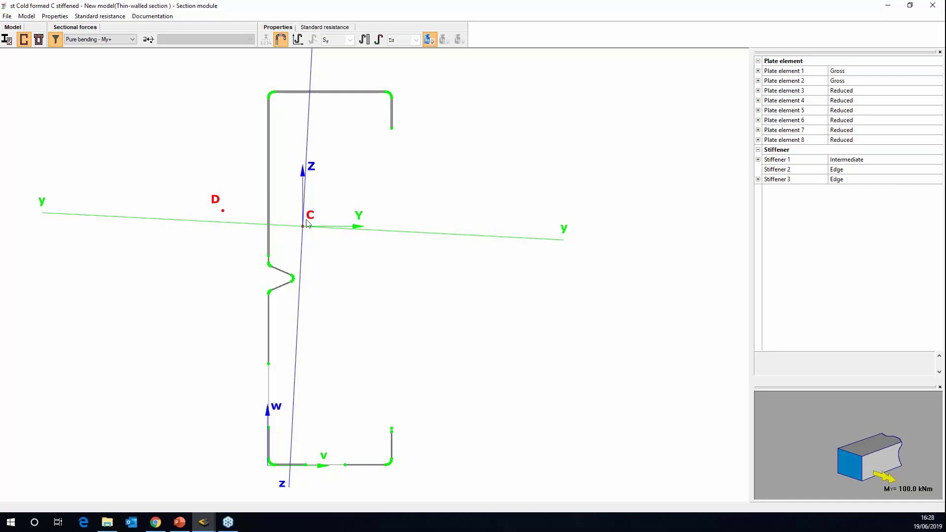
Step: Compare the effective sections under Pure bending - B+ and Pure bending - B-, finishing with the B+ case
left_click(125, 39)
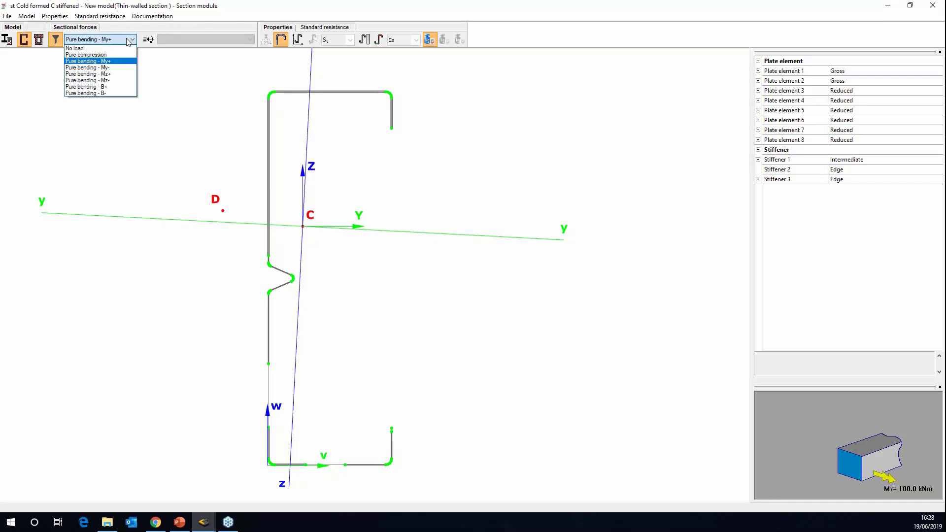
left_click(110, 87)
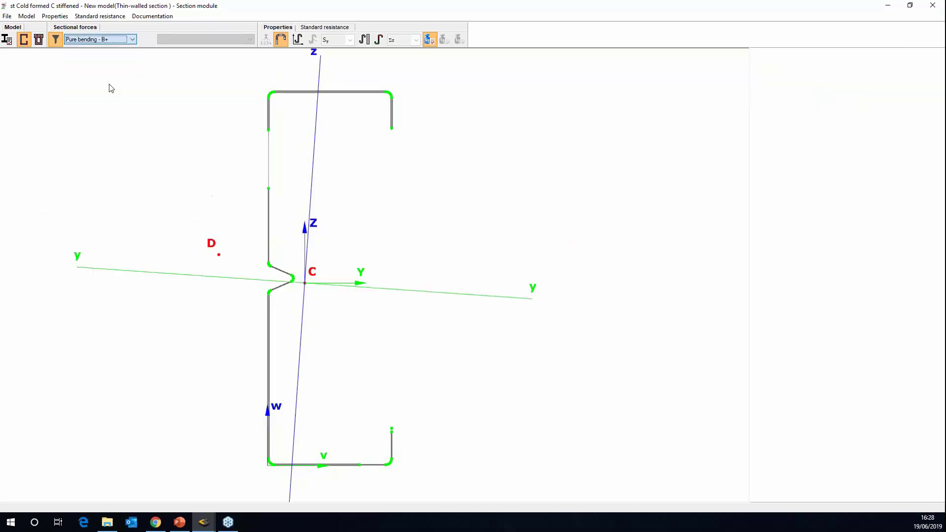
left_click(121, 39)
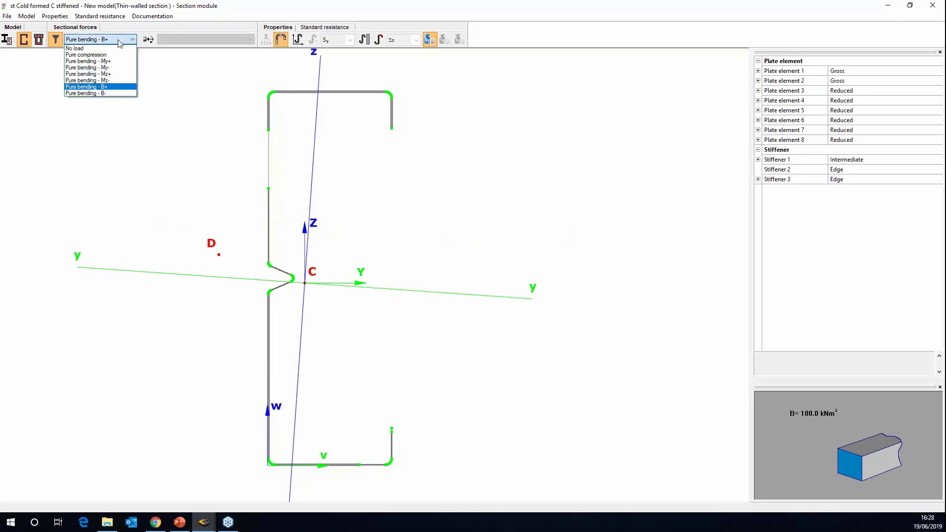
left_click(108, 93)
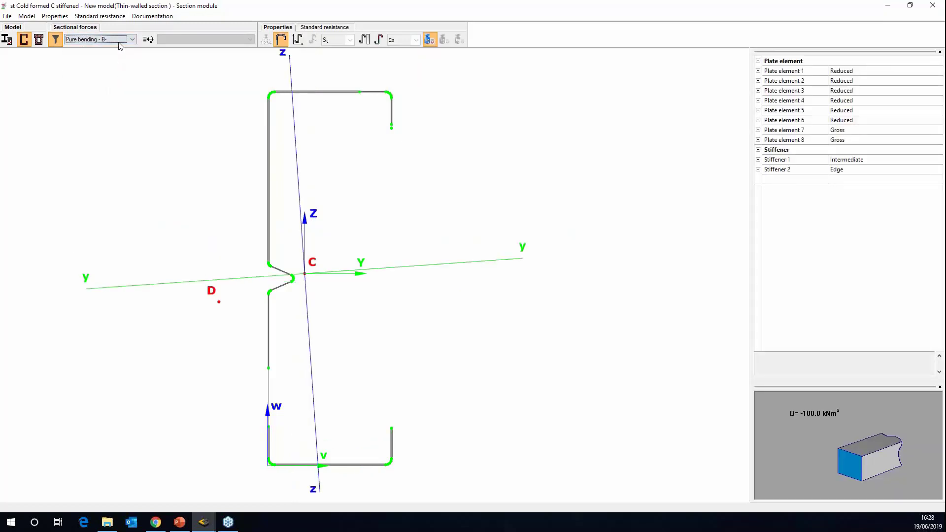
left_click(121, 40)
left_click(109, 87)
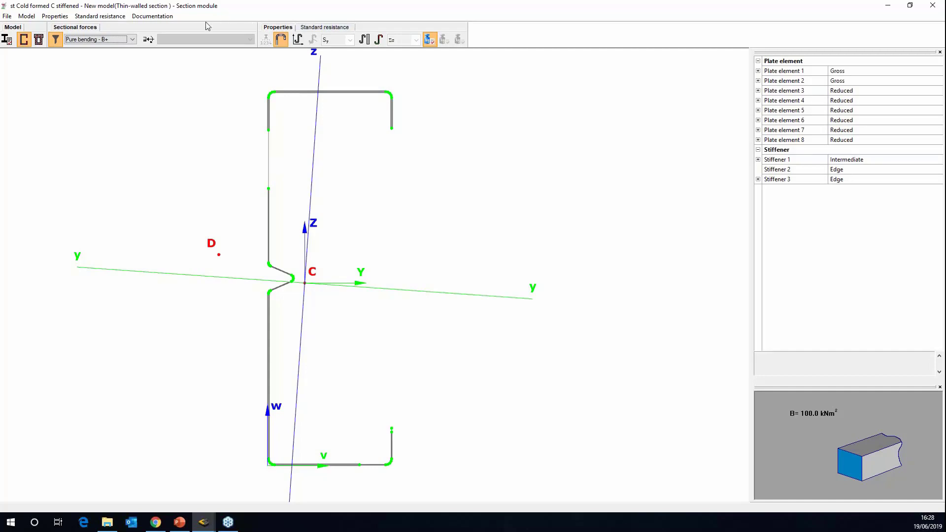
Step: Switch to the sectional forces of Load combination-1 (second order), review their components and examine the resulting effective section
left_click(148, 39)
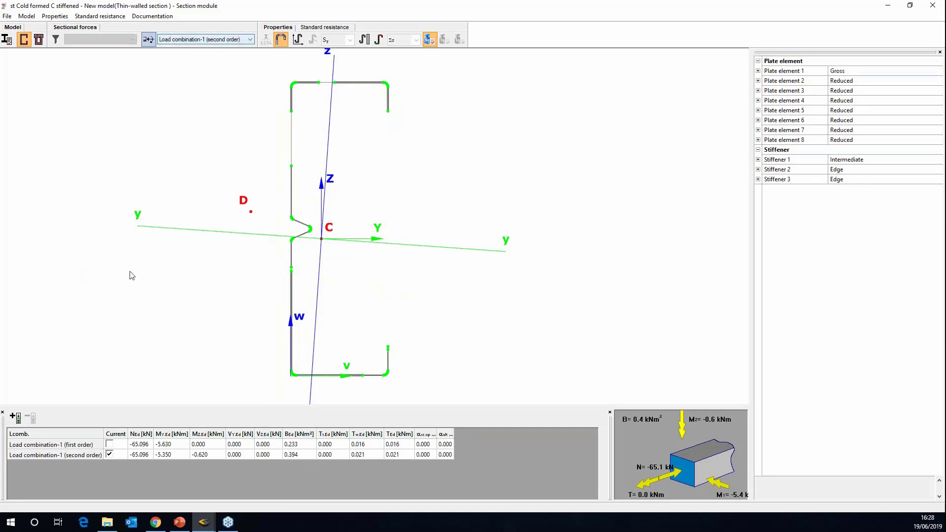
left_click(171, 456)
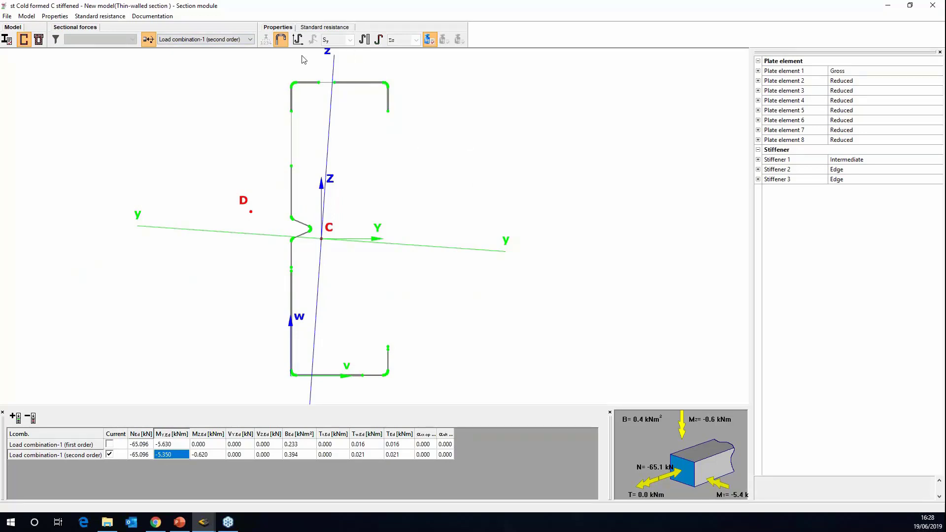
middle_click_drag(338, 193, 336, 199)
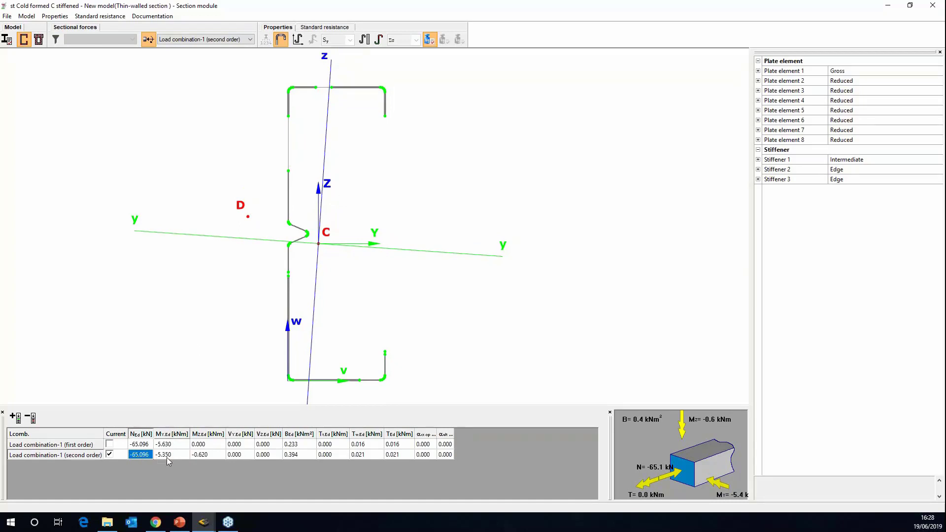
left_click(200, 455)
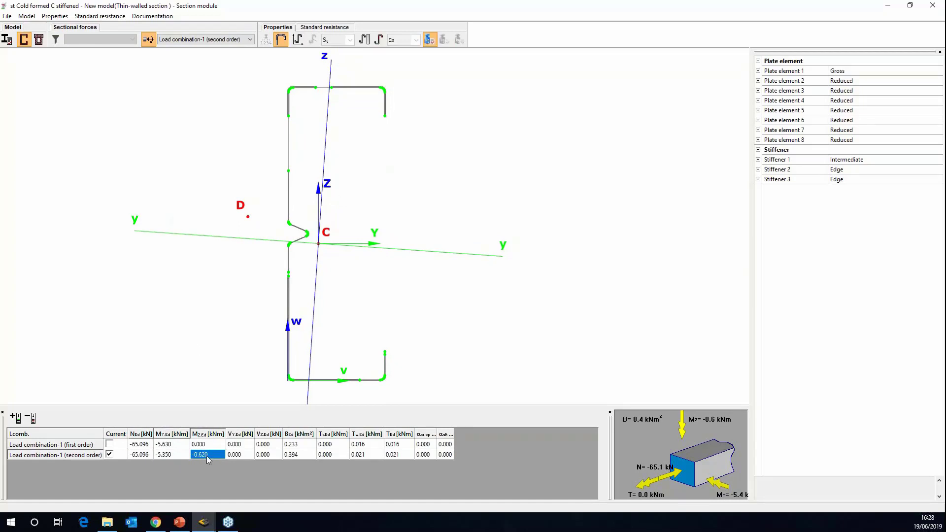
left_click(298, 455)
left_click(358, 455)
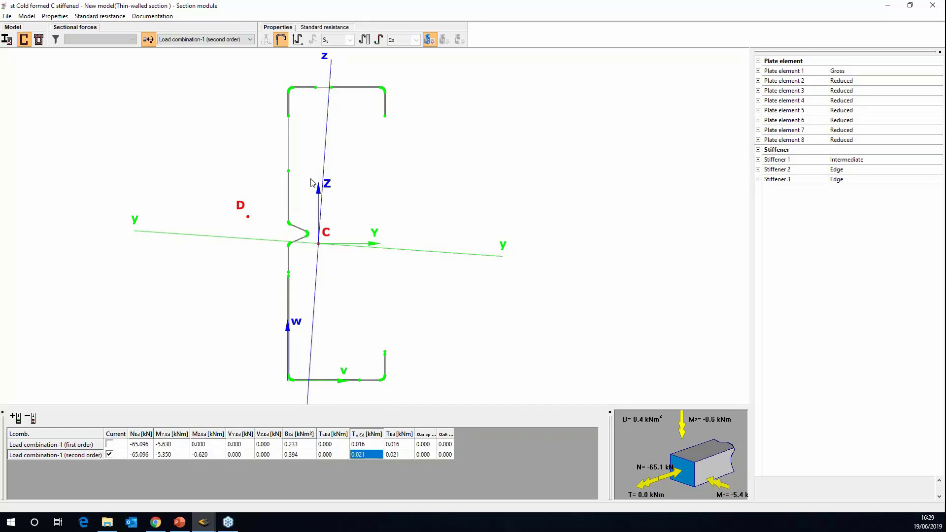
scroll(328, 84, "up", 3)
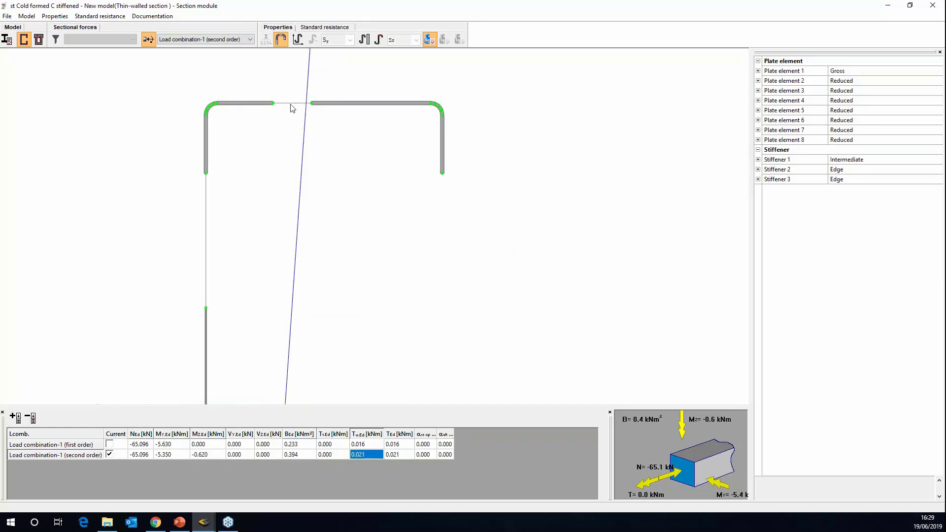
scroll(294, 105, "down", 3)
scroll(316, 167, "up", 2)
scroll(318, 153, "down", 1)
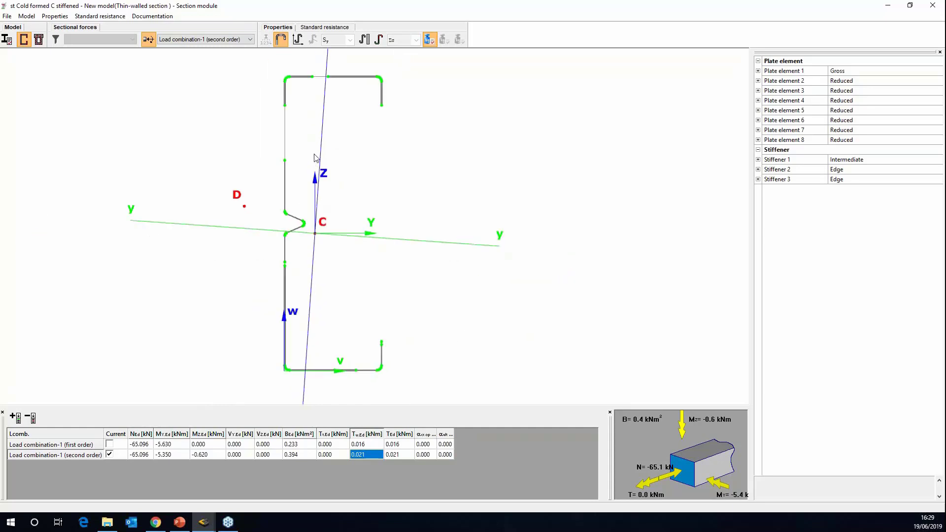
Step: Run the Eurocode standard resistance check of the section and examine the normal stress utilization and stress components
left_click(325, 27)
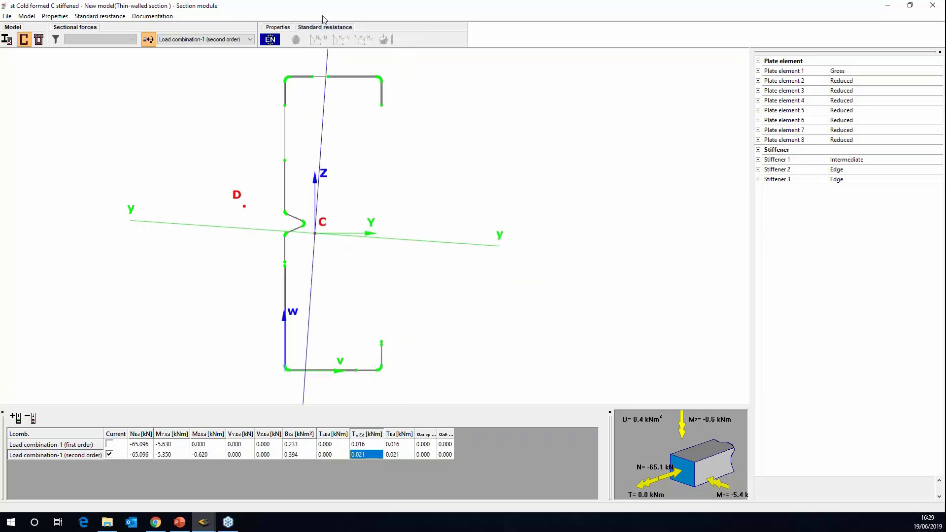
left_click(271, 42)
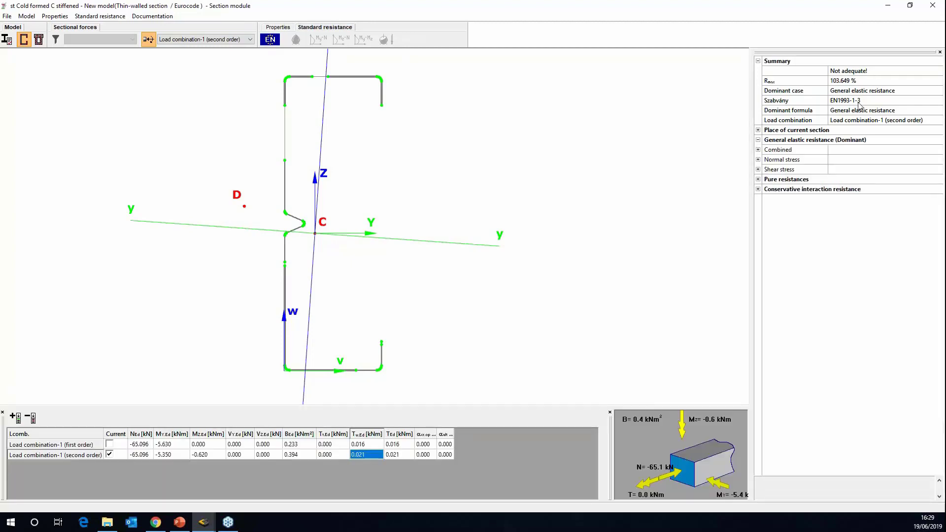
left_click(759, 160)
left_click(842, 170)
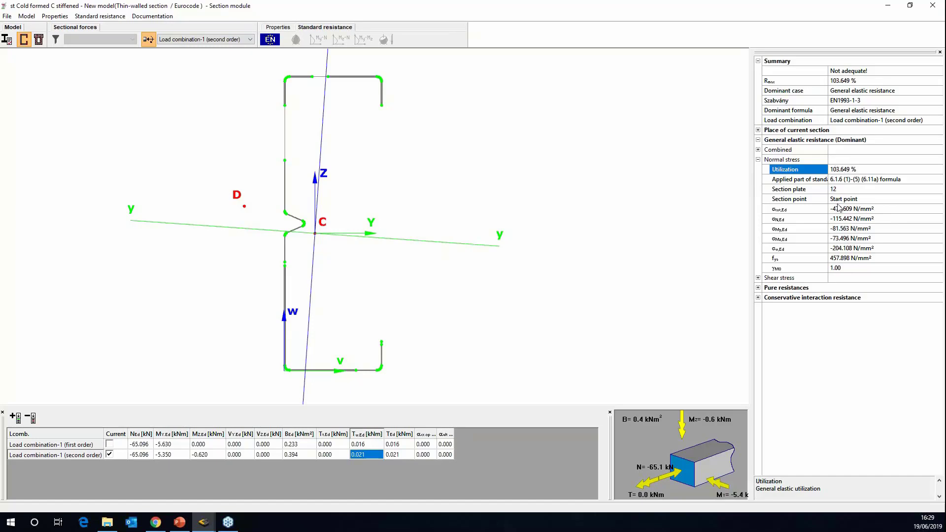
mouse_move(293, 149)
middle_mouse_down()
mouse_move(276, 142)
mouse_move(259, 168)
middle_mouse_up()
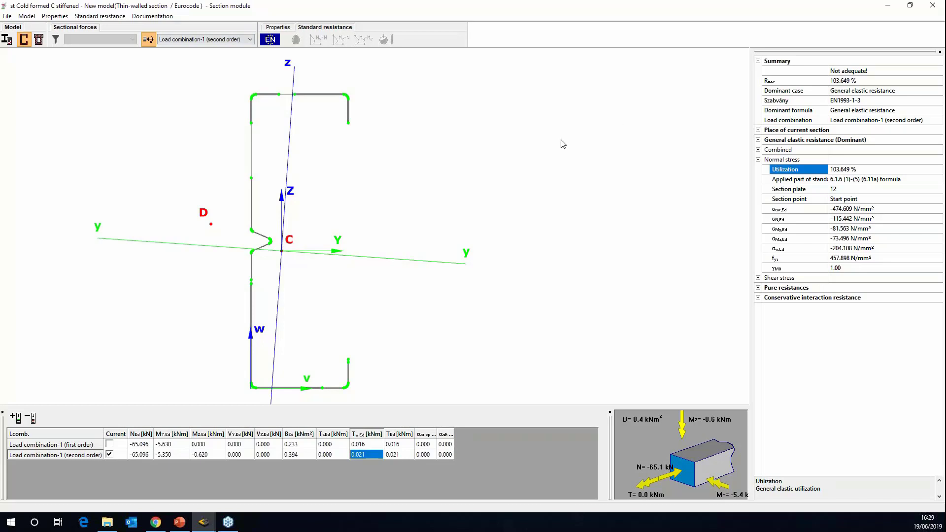
scroll(563, 144, "down", 1)
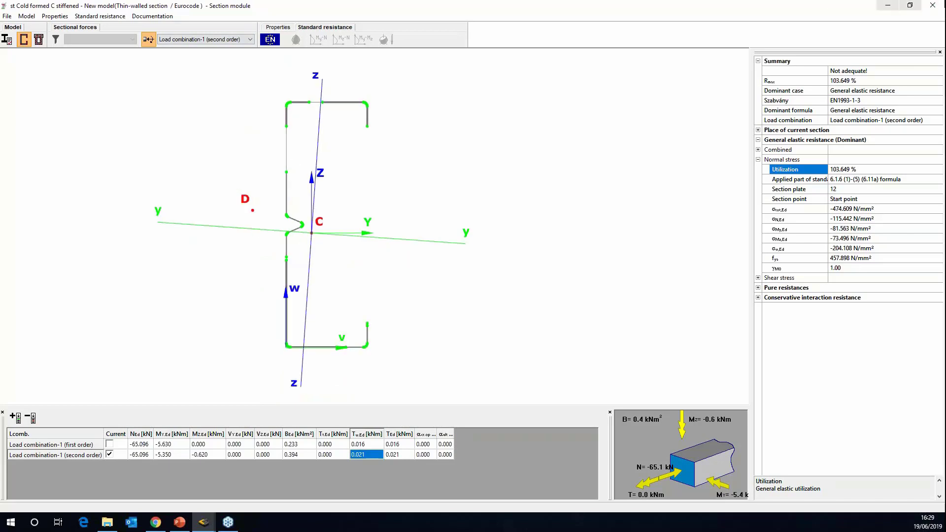
Step: Close the section module, return to the structural members view and deselect the column
left_click(933, 6)
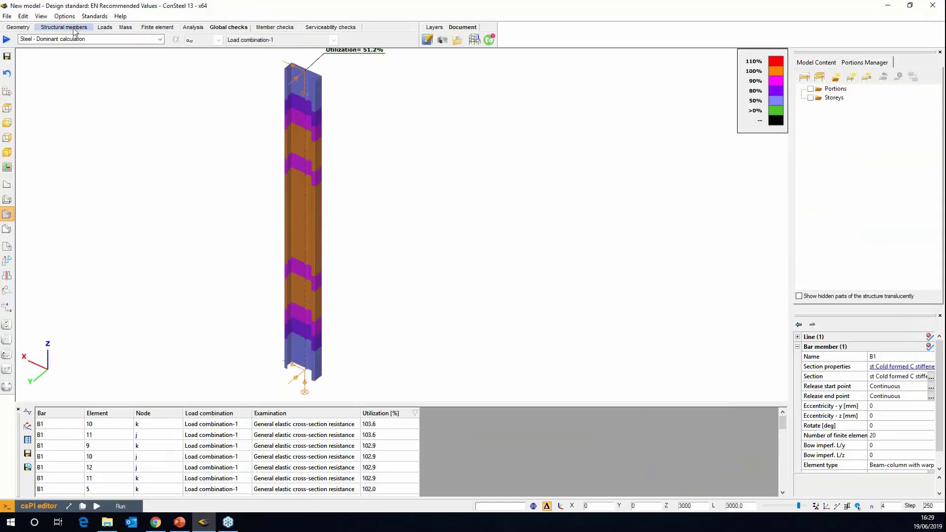
left_click(73, 29)
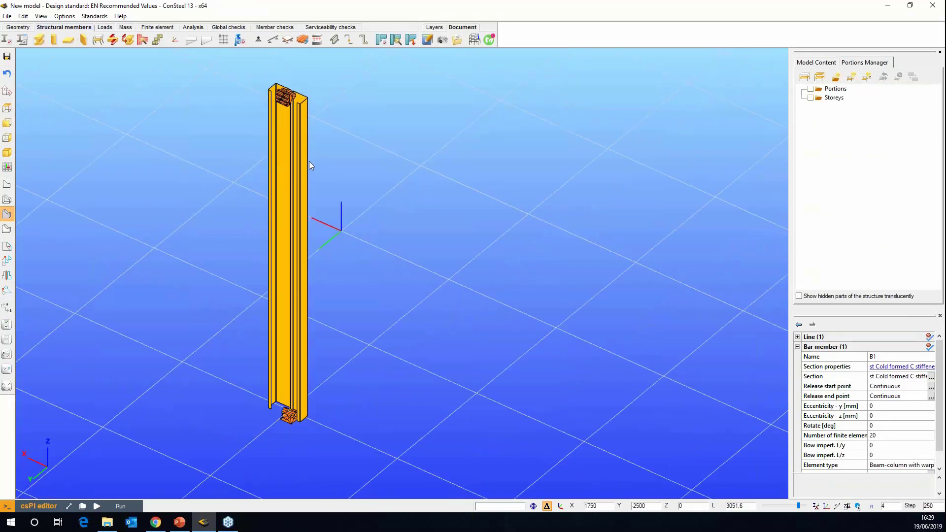
key("Escape")
scroll(334, 167, "up", 2)
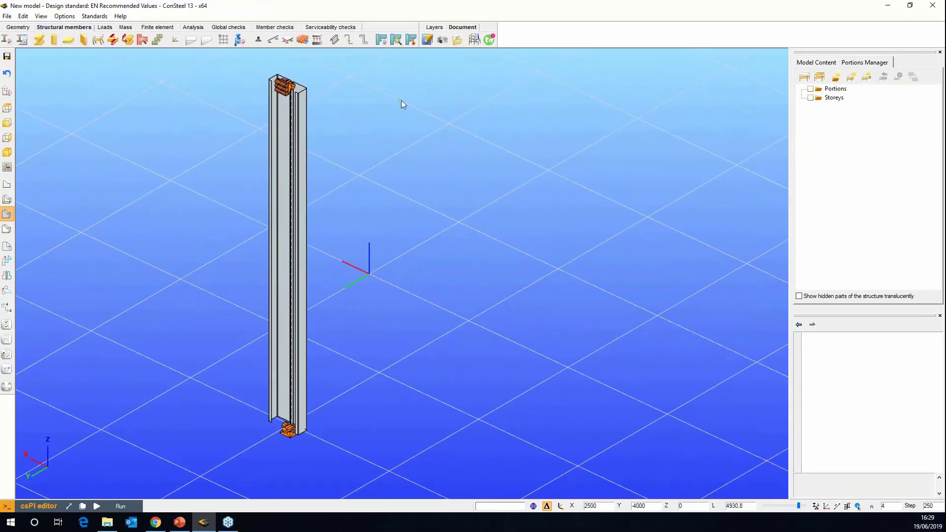
Step: Start drawing a cold formed section named New section in S 235 EN 10025-2 and maximize the section drafter window
left_click(8, 40)
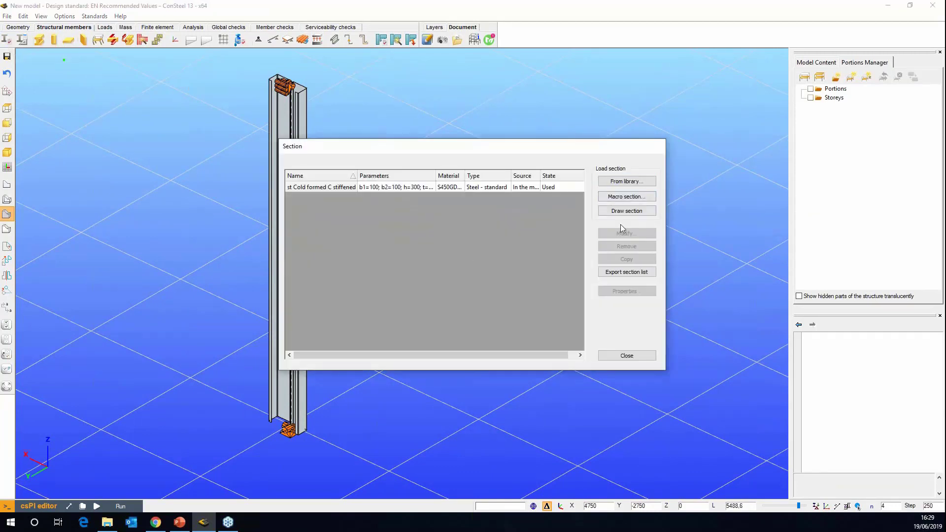
left_click_drag(604, 151, 562, 140)
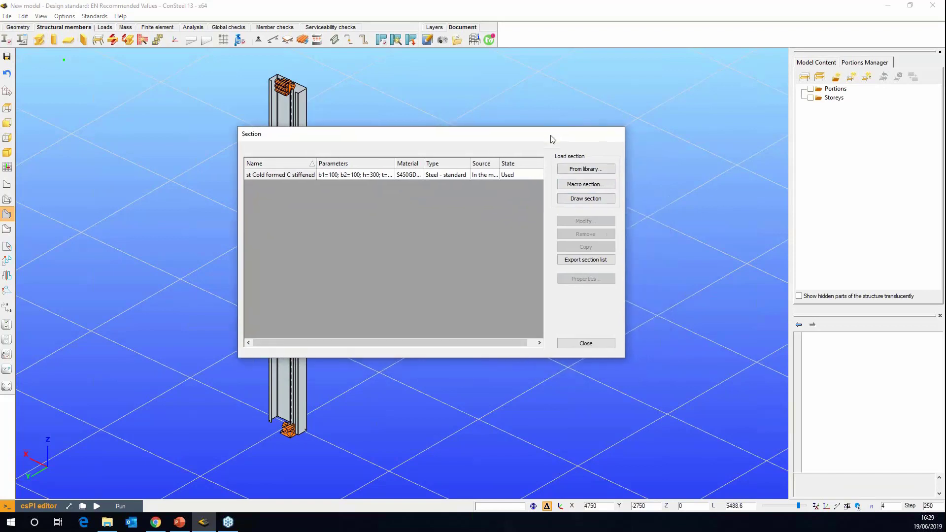
left_click(583, 199)
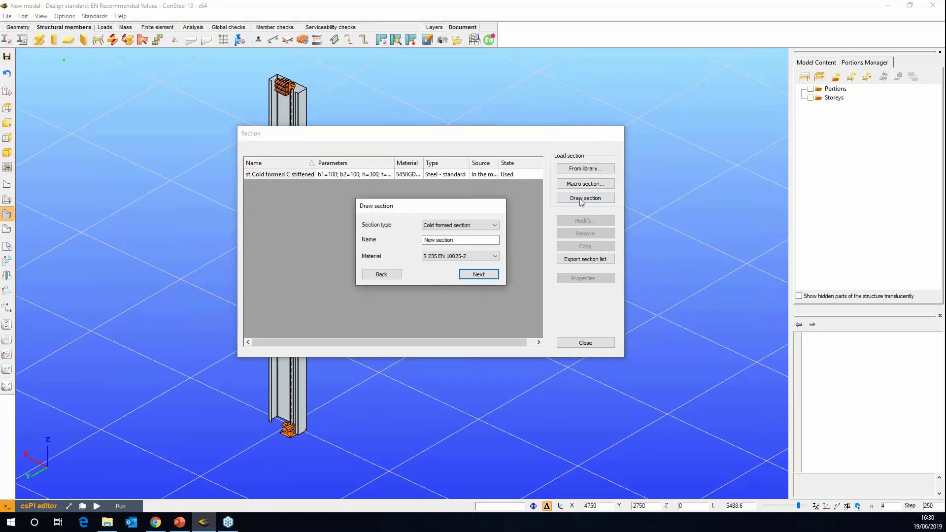
left_click(493, 226)
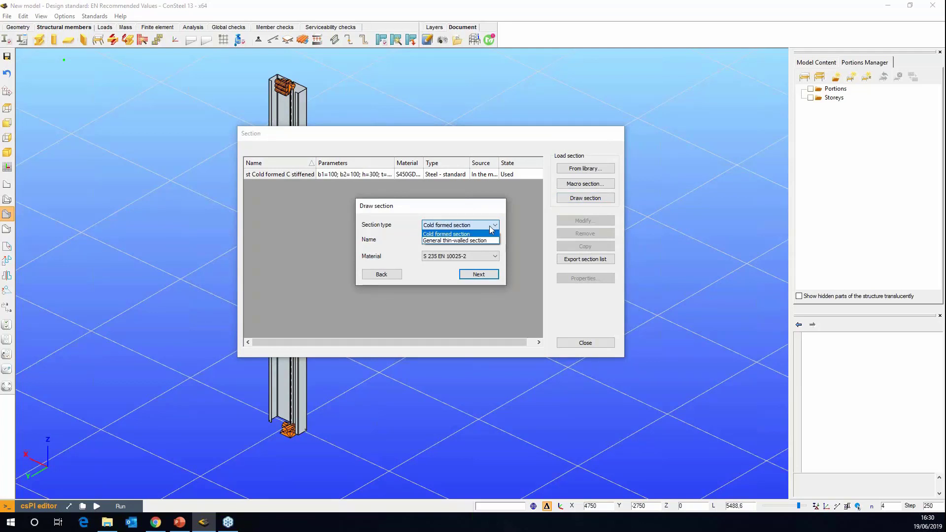
left_click(463, 235)
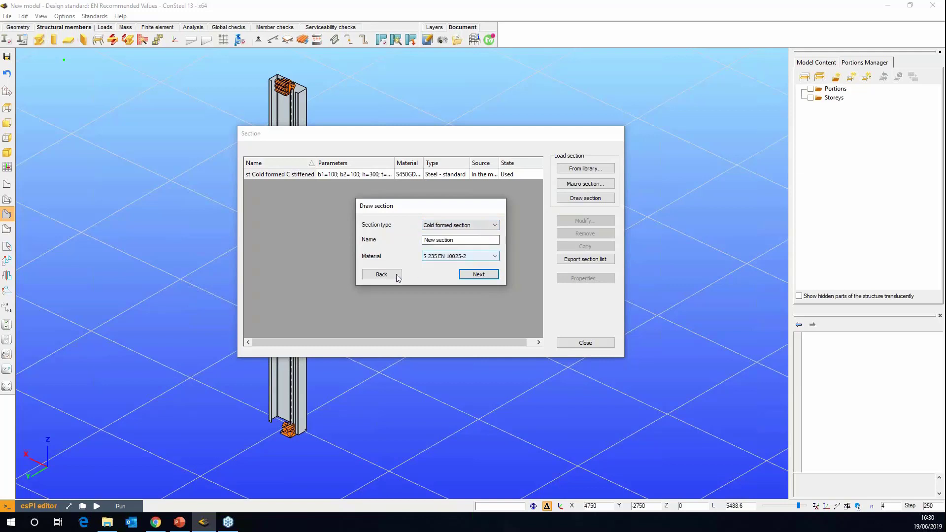
left_click(474, 276)
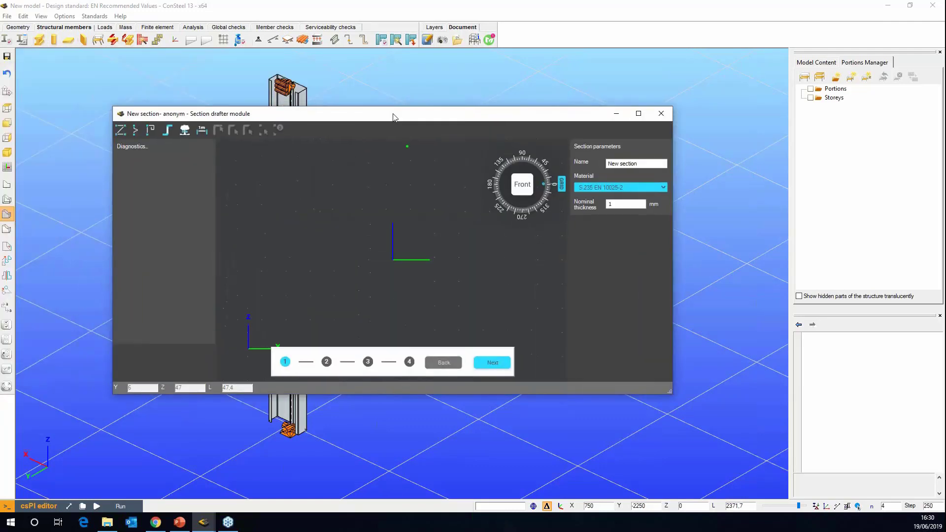
left_click(639, 114)
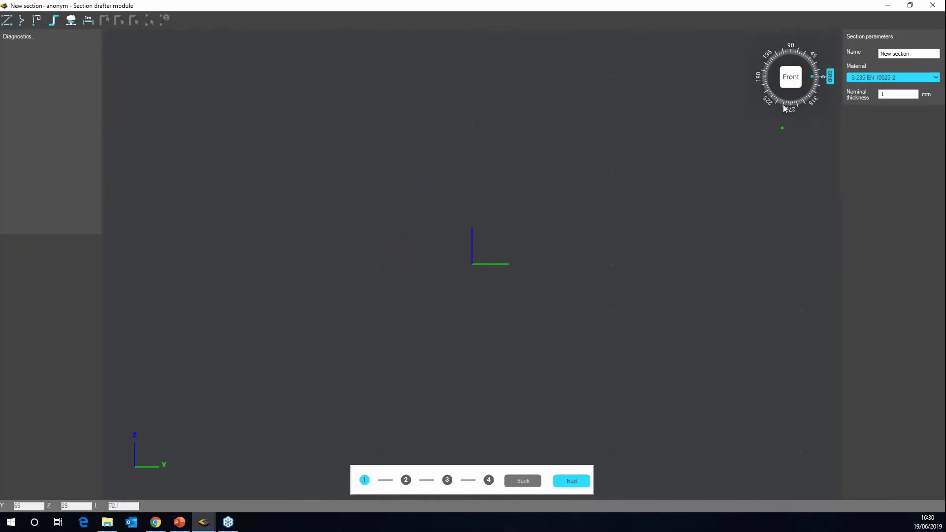
Step: Review the visibility options in the section drafter's user interface settings and close them
left_click(790, 78)
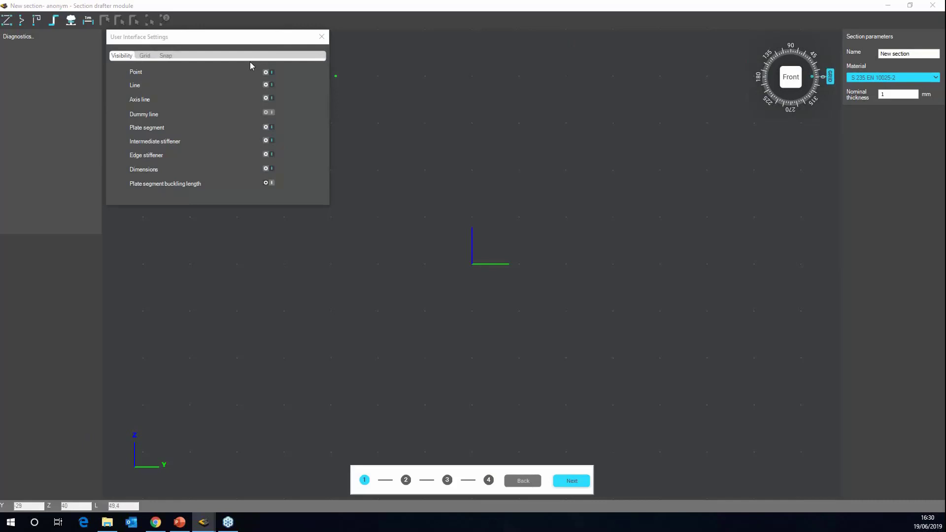
left_click_drag(263, 33, 271, 46)
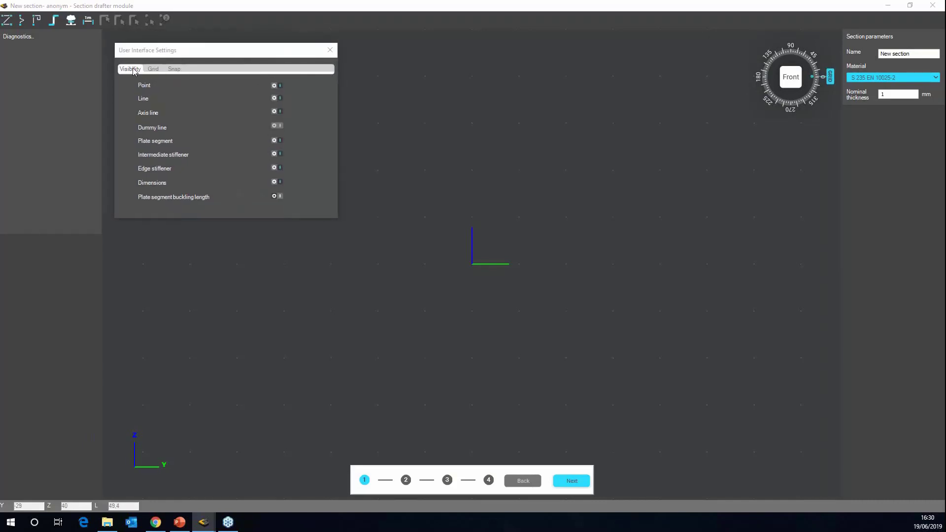
left_click(330, 50)
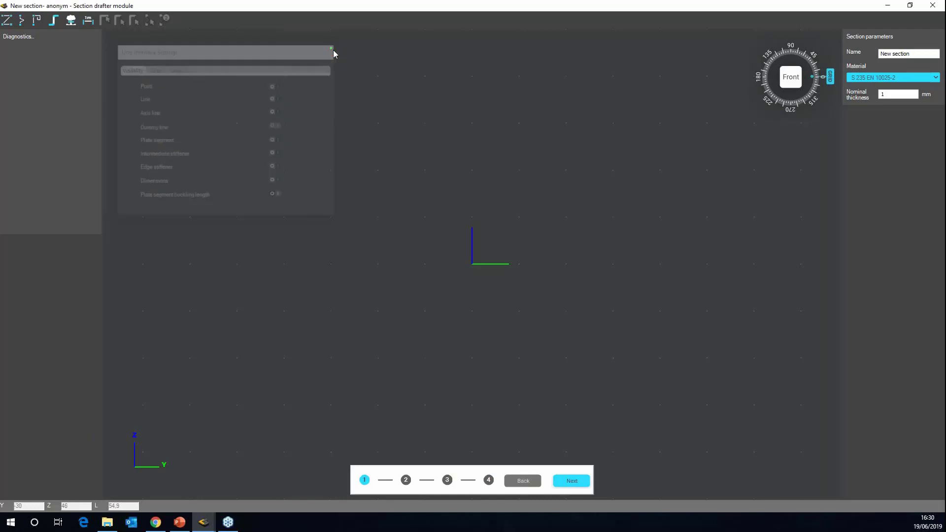
Step: Draw a four-segment section line from about Y 70, Z 80 across to the Z axis, down to the origin, across and down again
left_click(7, 21)
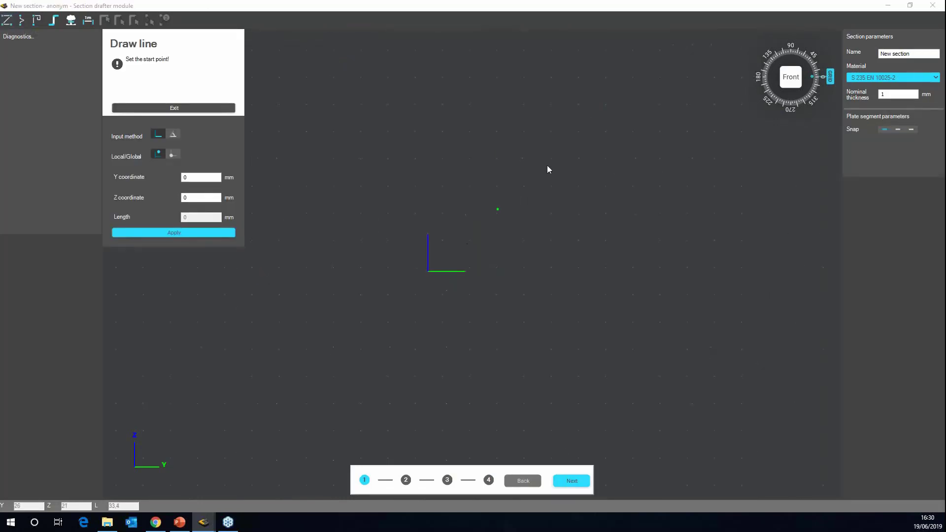
left_click(570, 112)
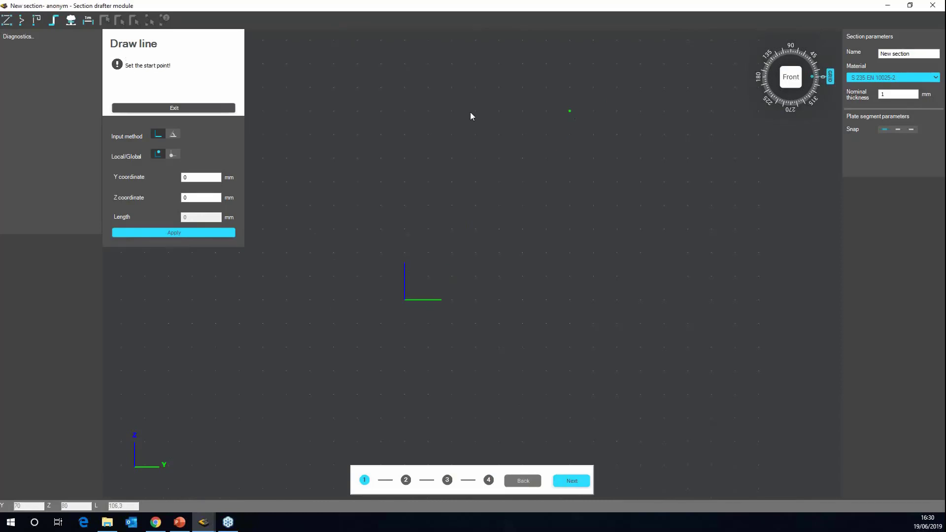
left_click(405, 111)
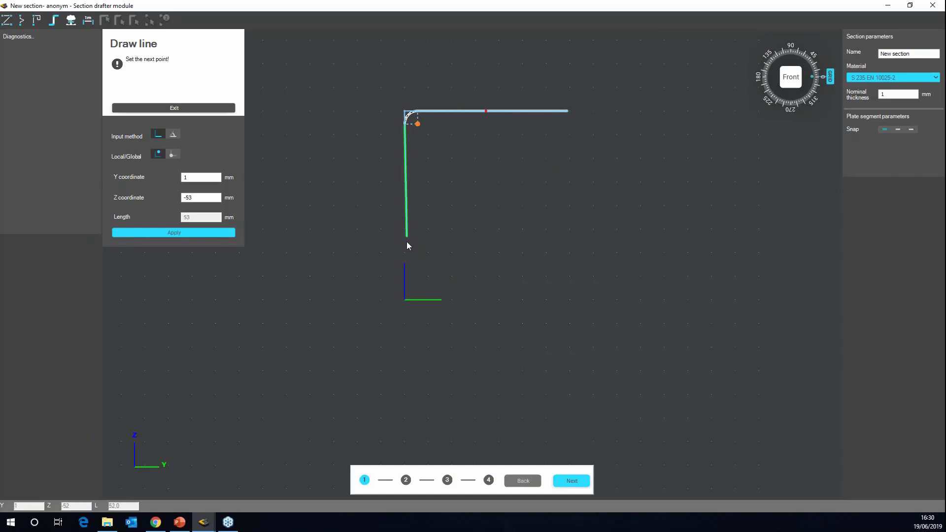
left_click(406, 300)
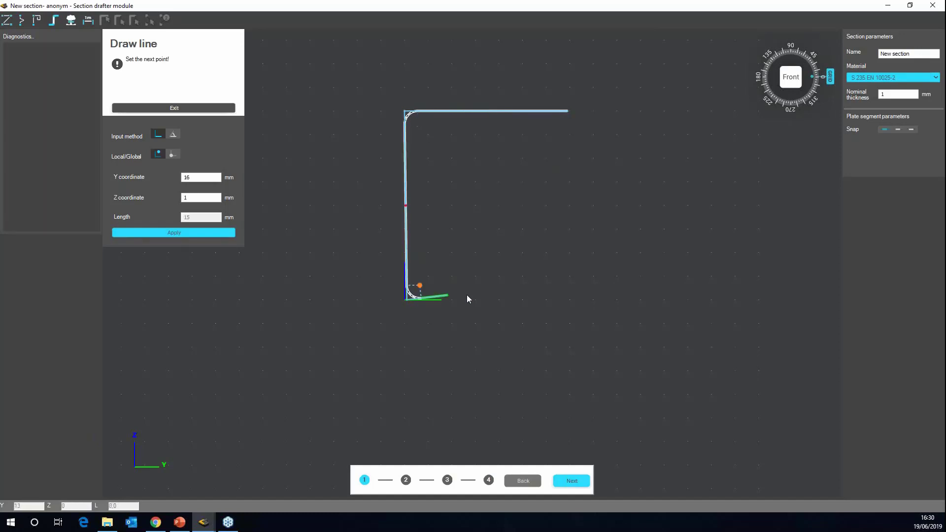
left_click(593, 301)
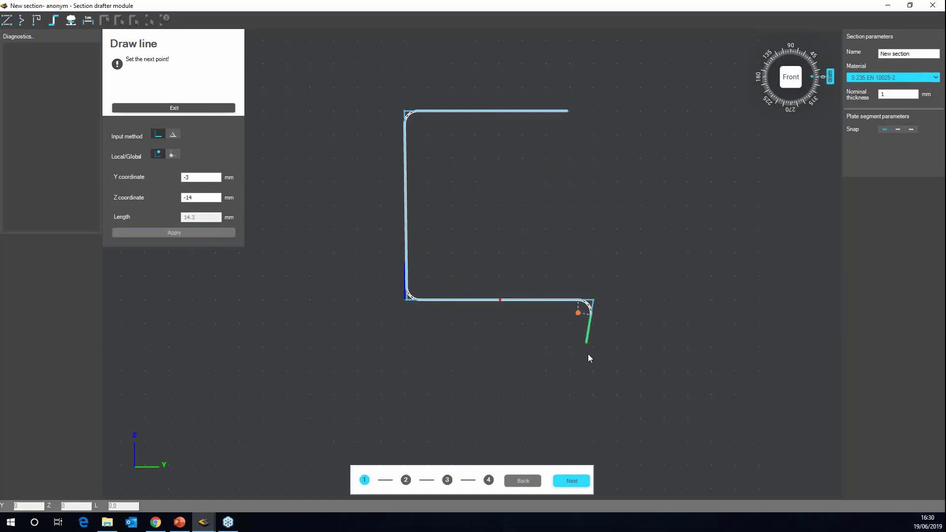
left_click(595, 442)
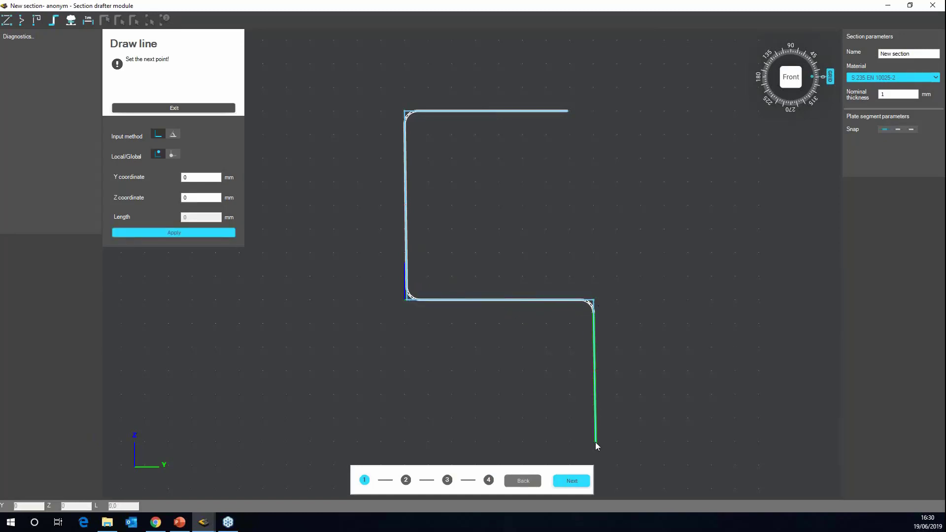
left_click(181, 109)
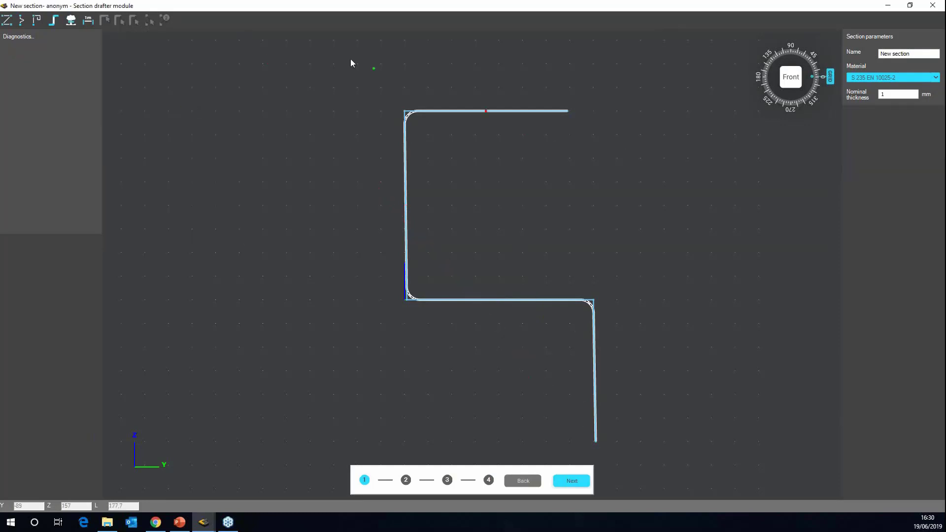
Step: Set the rounding radius of all corners of the drawn section to 10 mm and inspect the rounded corners
left_click_drag(683, 464, 683, 463)
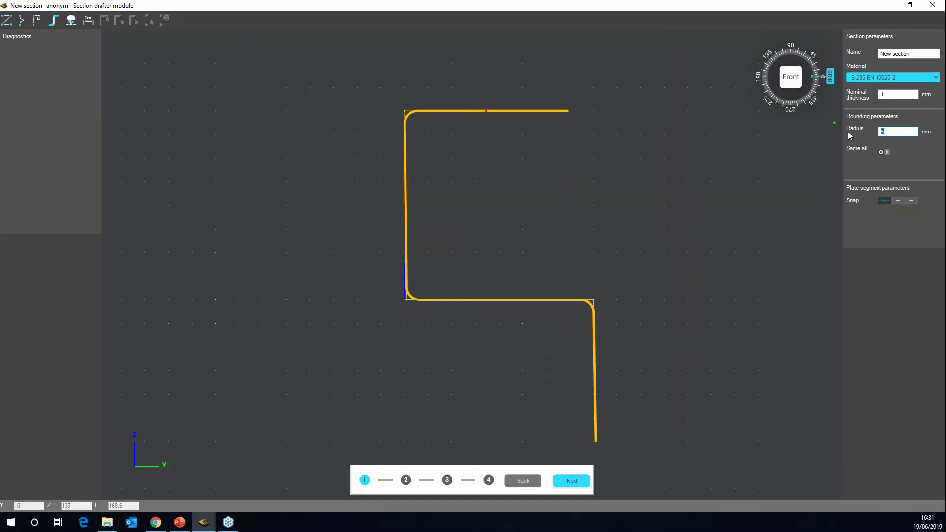
type("10")
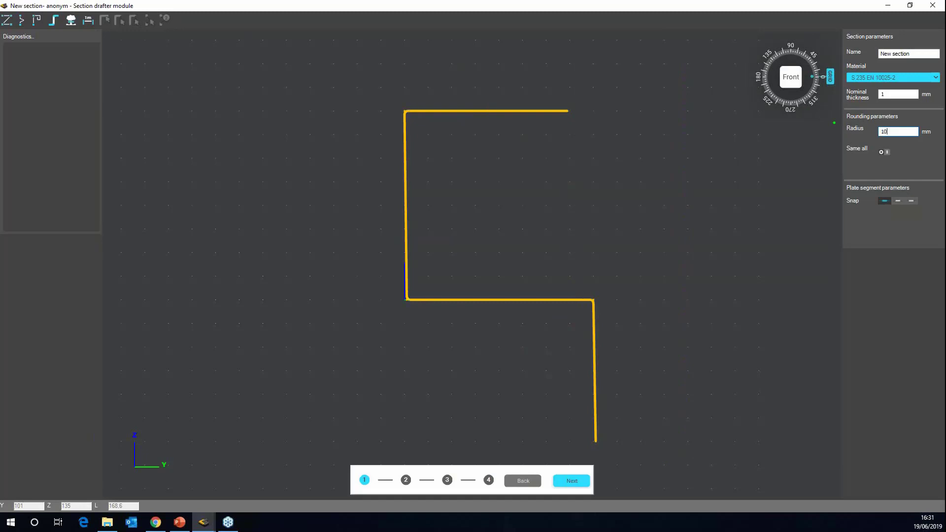
scroll(418, 111, "up", 4)
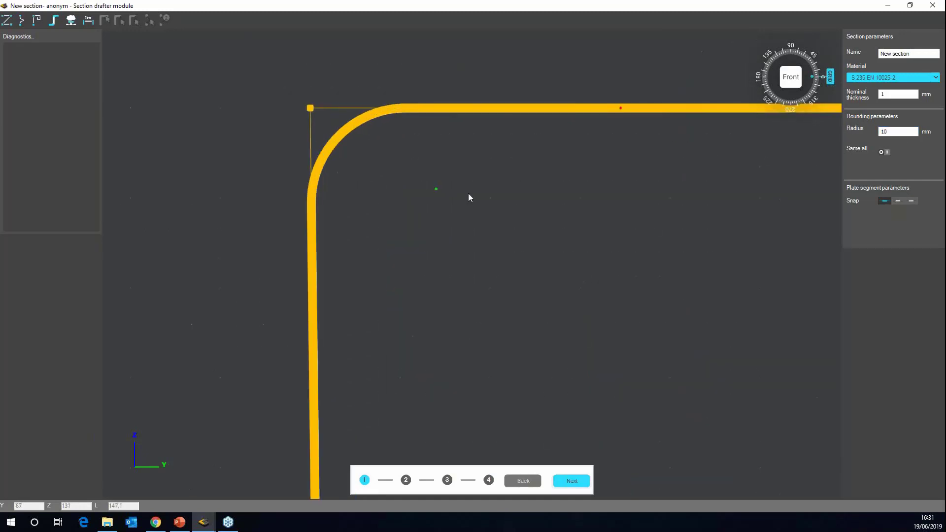
scroll(343, 167, "down", 4)
left_click(371, 187)
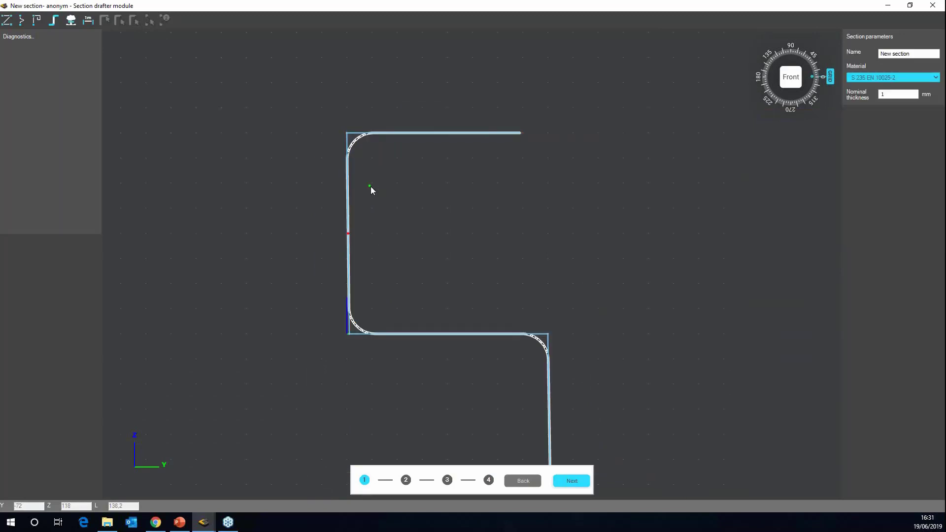
scroll(425, 228, "down", 3)
scroll(419, 220, "up", 2)
scroll(423, 229, "up", 1)
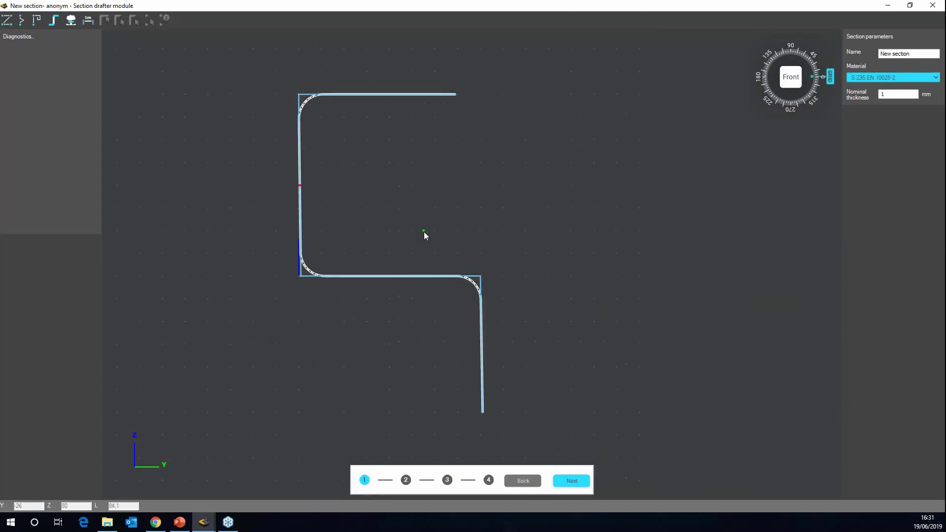
Step: Place V-shaped intermediate stiffeners, 5 mm high and 10 mm long: two on the upper flange, two on the web and one on the lower flange
left_click(22, 21)
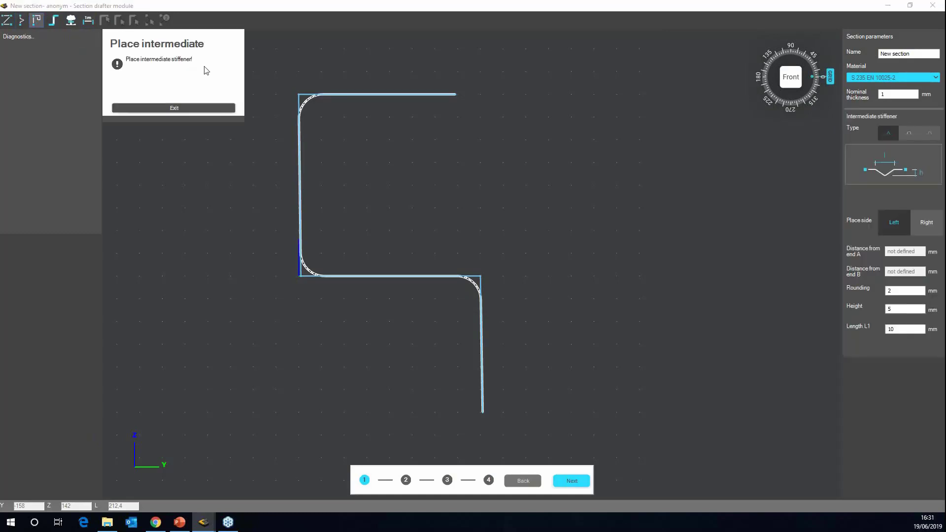
left_click(417, 96)
left_click(346, 96)
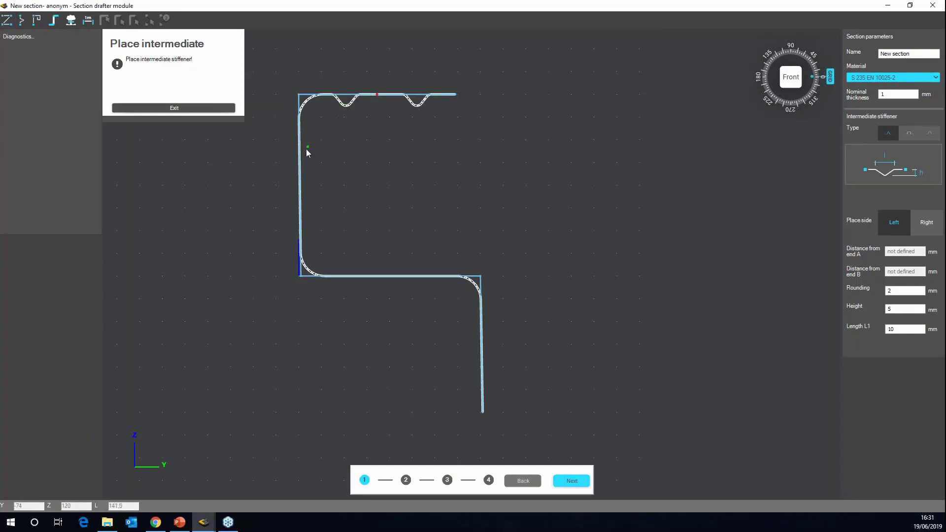
left_click(300, 155)
left_click(301, 224)
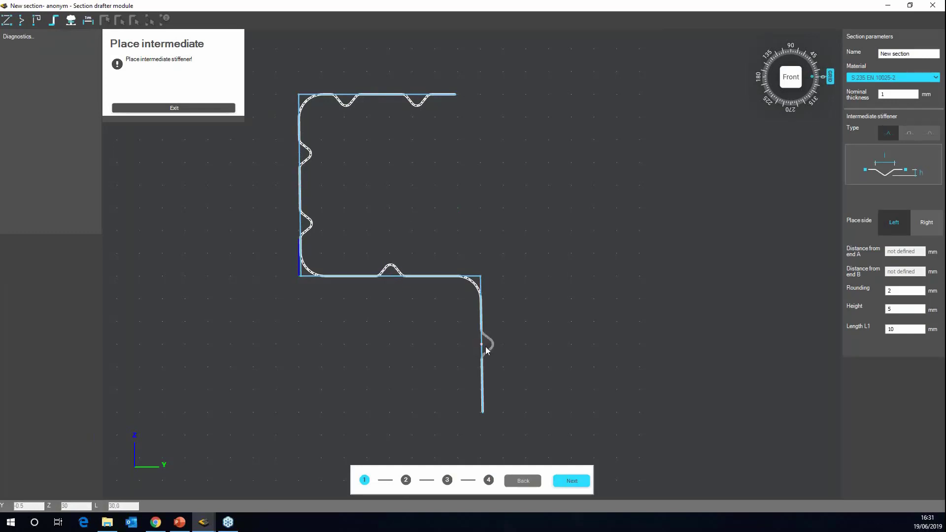
left_click(175, 110)
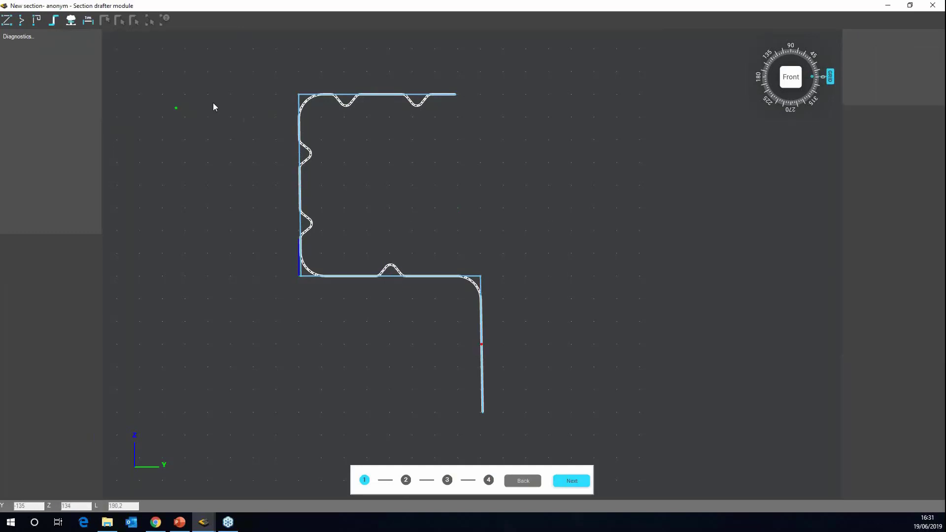
Step: Set the height of all five intermediate stiffeners to 10 mm and their length L1 to 15 mm
left_click(348, 99)
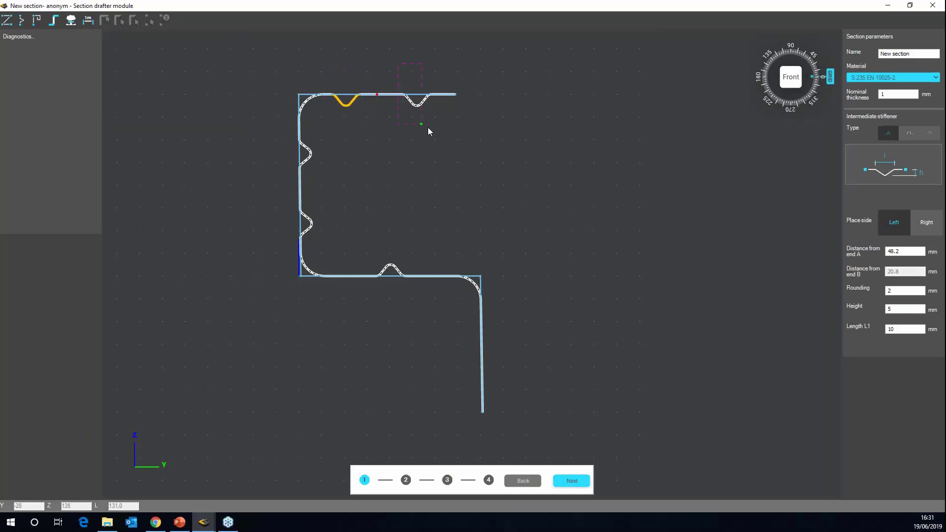
left_click(417, 101, "ctrl")
left_click(308, 222, "ctrl")
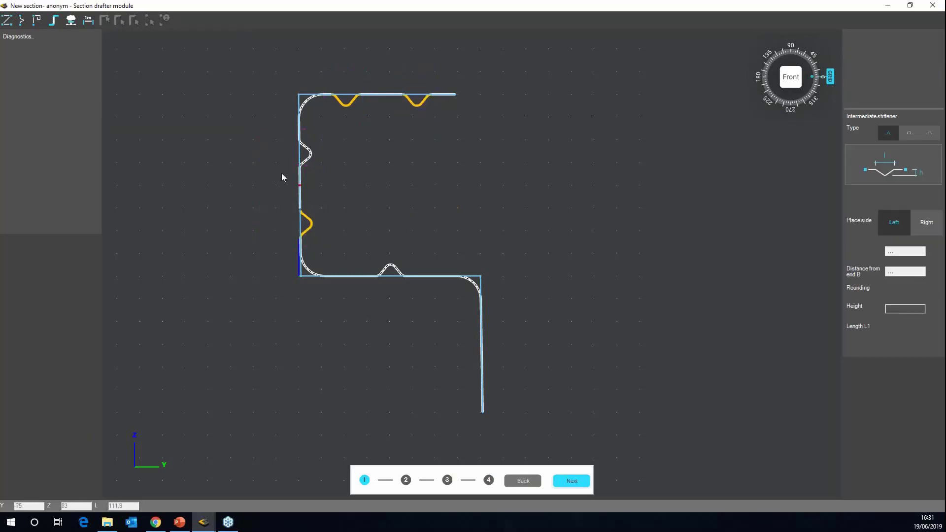
left_click(308, 154, "ctrl")
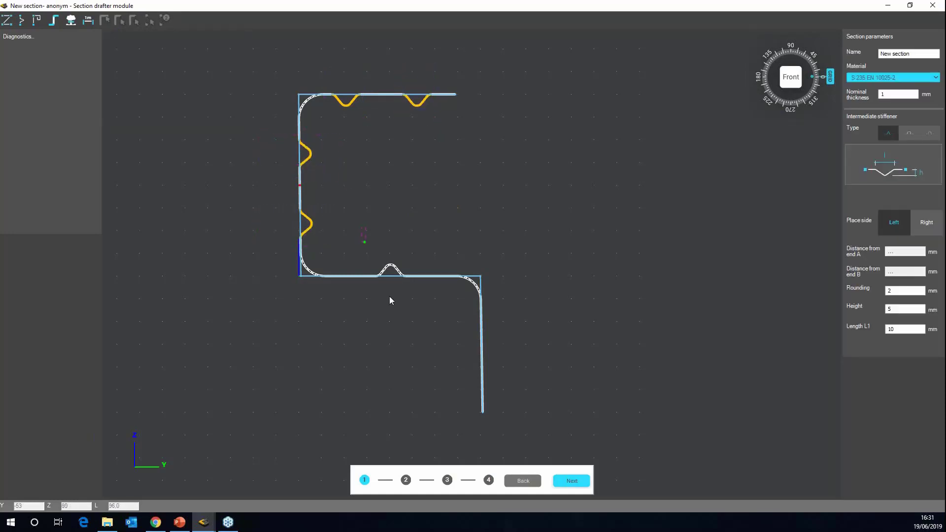
left_click(374, 271, "ctrl")
double_click(904, 307)
type("10")
double_click(901, 329)
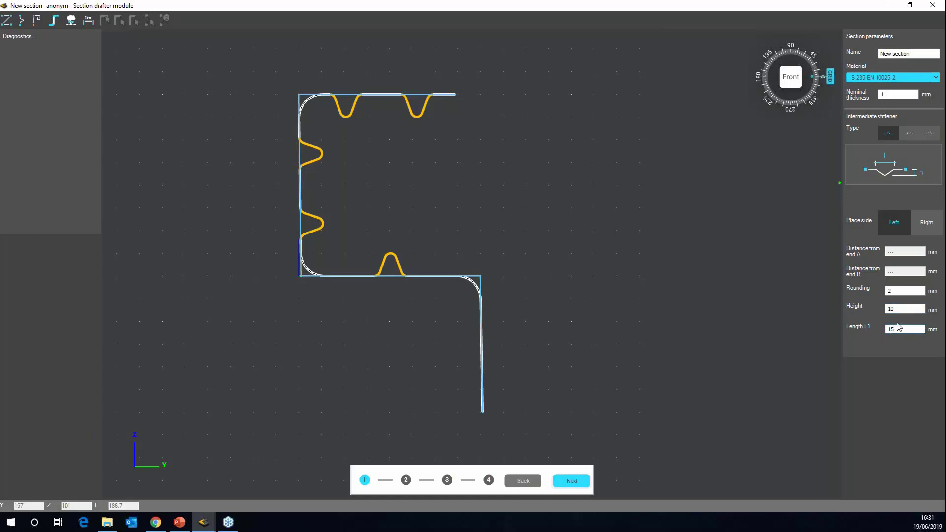
left_click(900, 307)
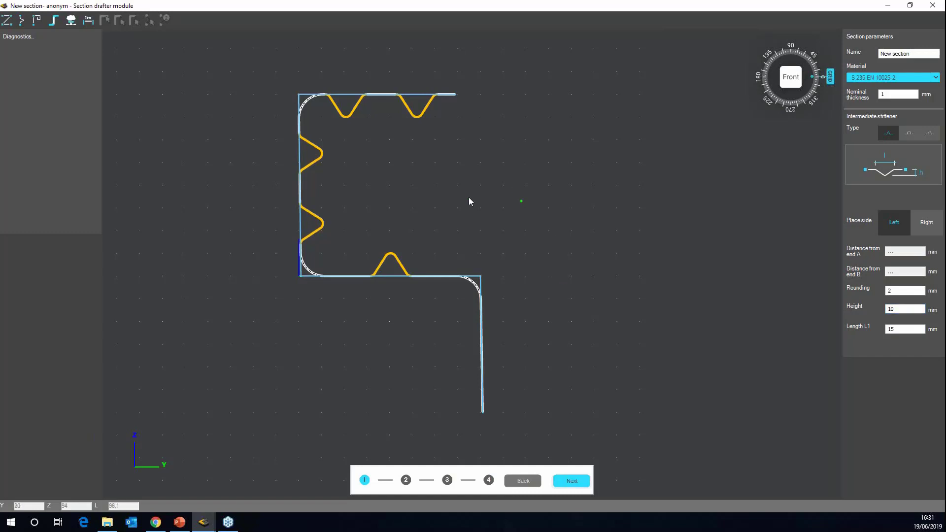
Step: Place single-fold edge stiffeners with b 7 mm, alfa -90° and radius 2 mm on both free ends of the section
left_click(42, 20)
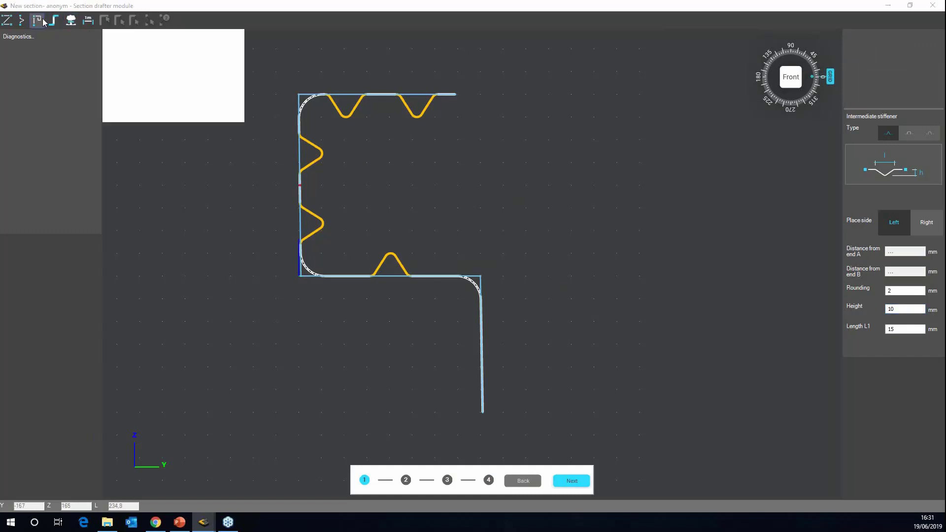
left_click(453, 96)
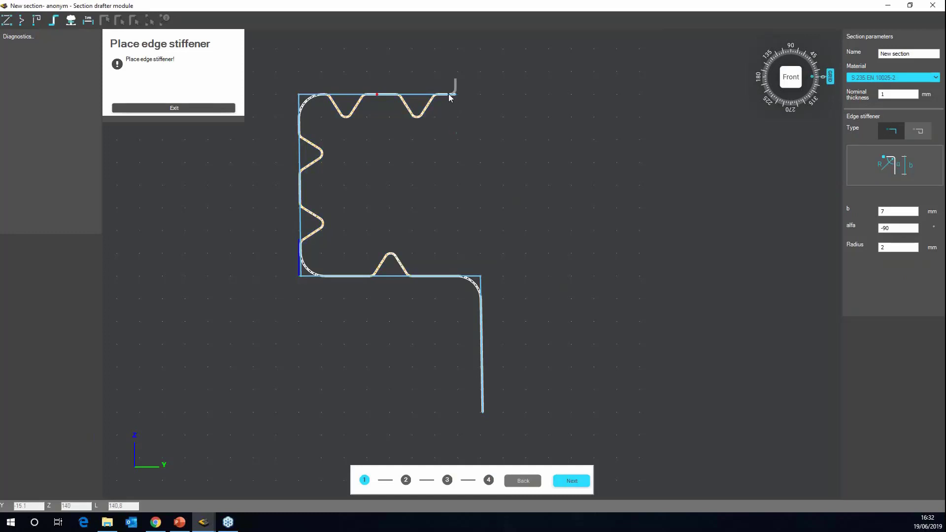
left_click(483, 413)
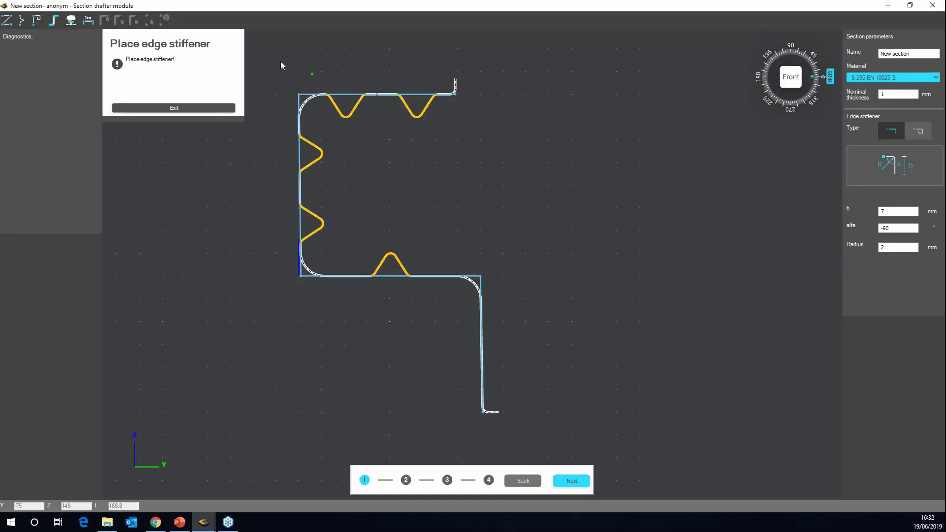
left_click(168, 107)
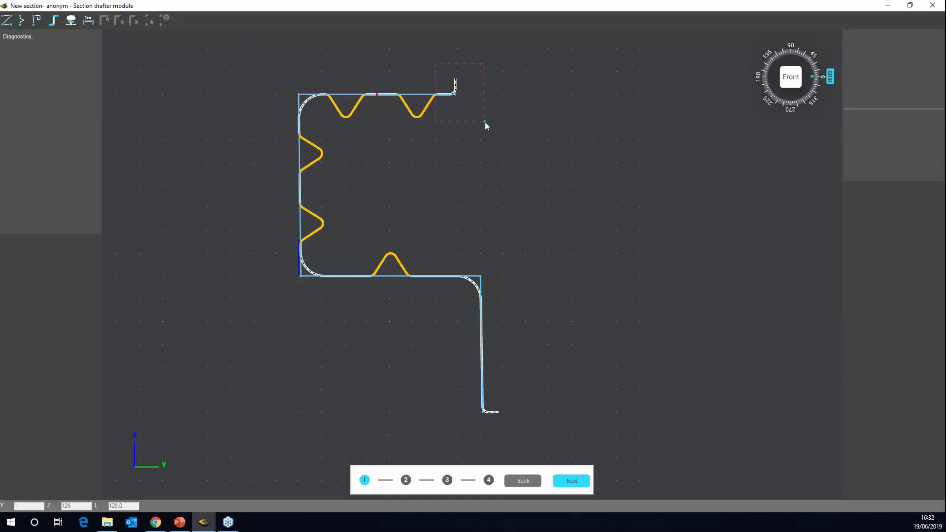
Step: Set the upper flange's edge stiffener to alfa 90° and b 15 mm
left_click(454, 87)
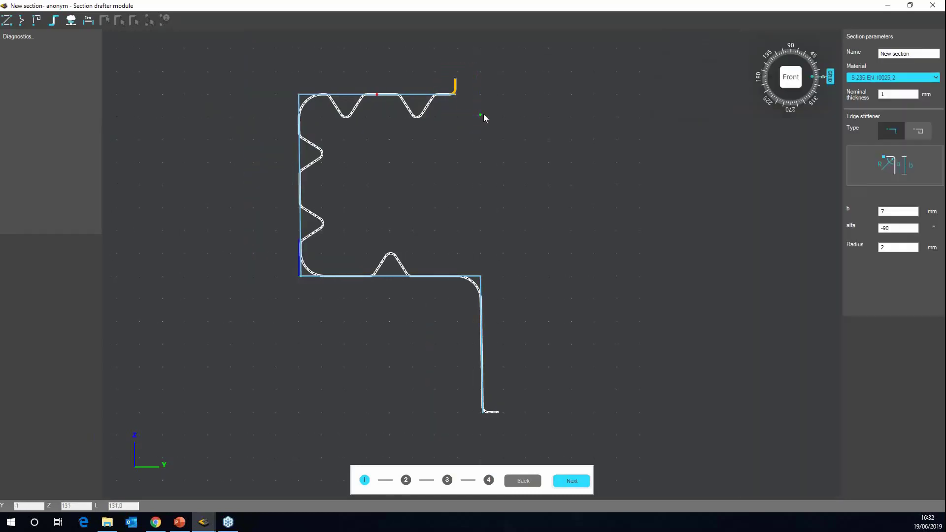
left_click(881, 228)
key("Delete")
left_click(897, 246)
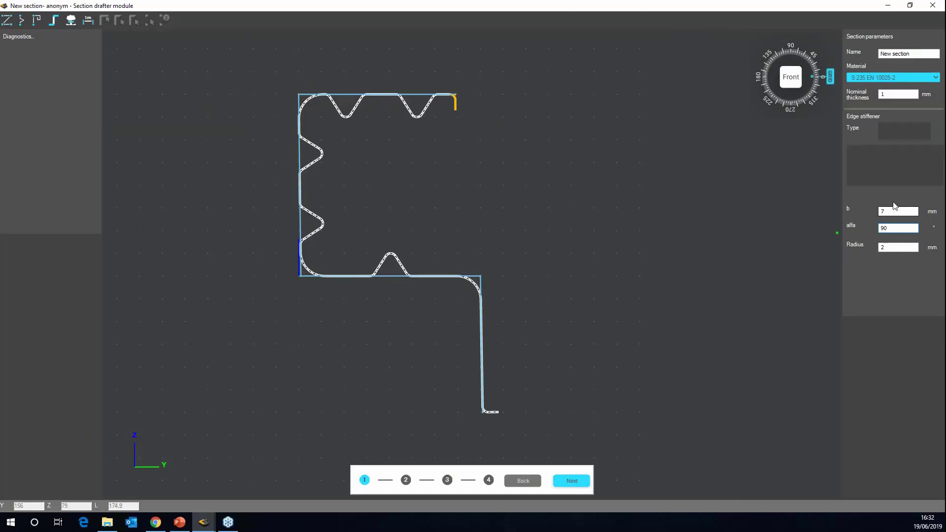
type("15")
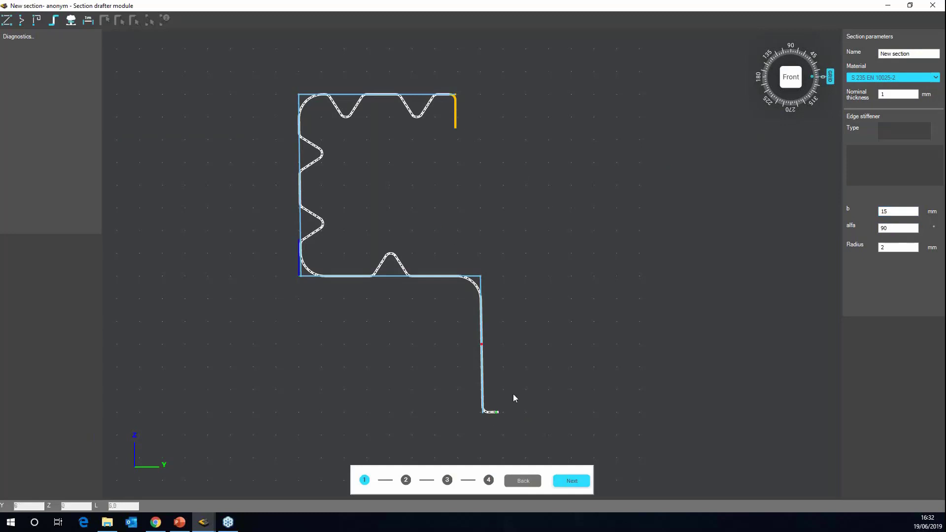
Step: Set b of the edge stiffener at the lower free end of the section to 20 mm
left_click(497, 418, "ctrl")
left_click(495, 412)
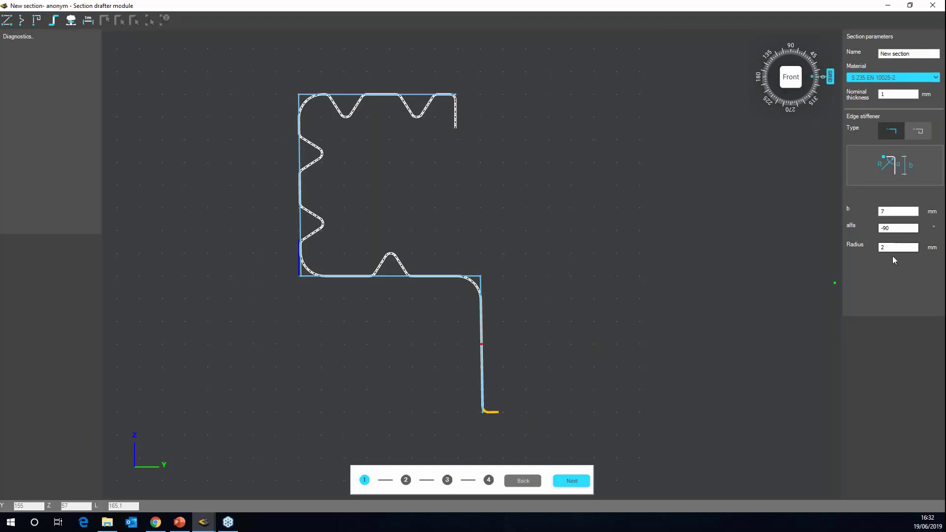
double_click(897, 212)
type("20")
key("Tab")
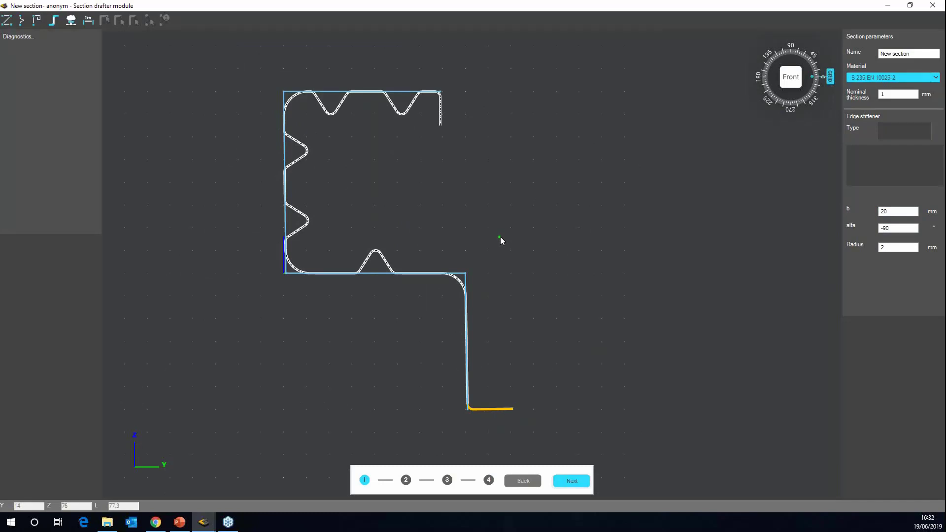
Step: Delete the entire drawn section and import the cold formed C stiffened section in its place
left_click_drag(220, 65, 643, 433)
key("Delete")
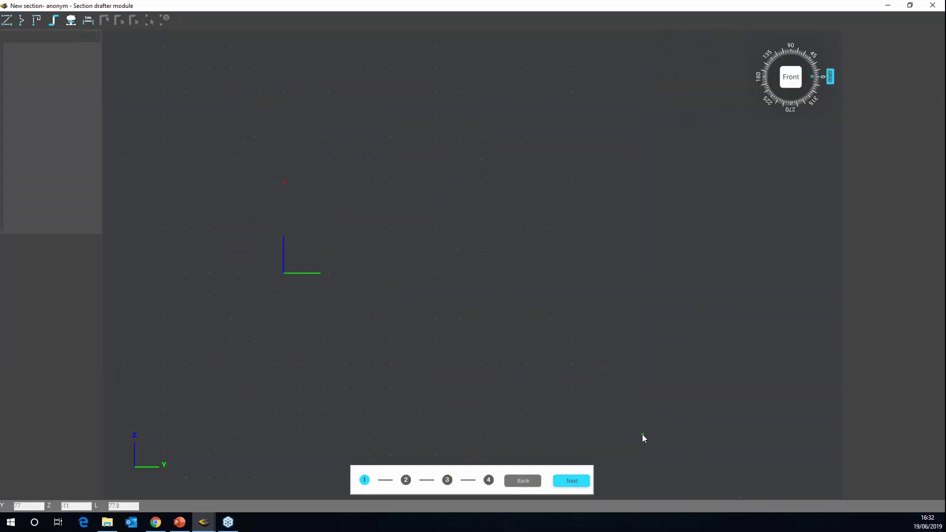
left_click(57, 23)
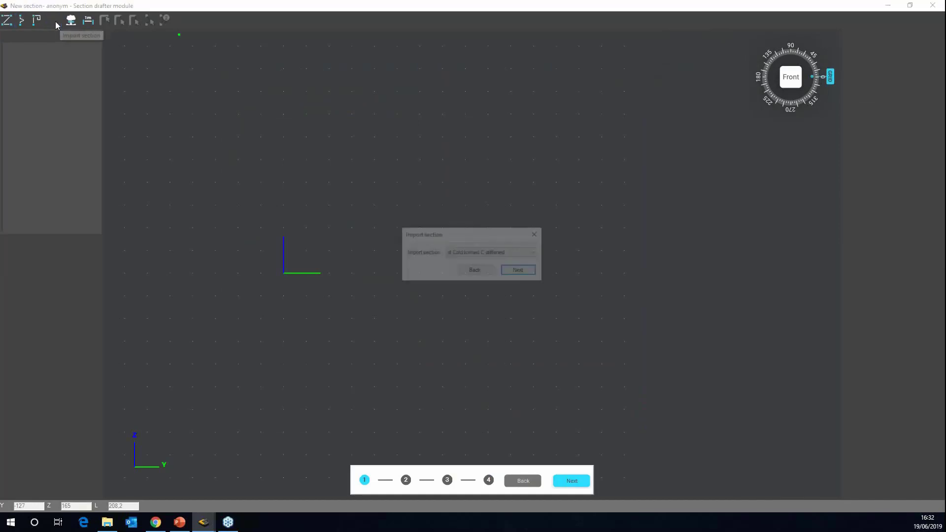
left_click(521, 271)
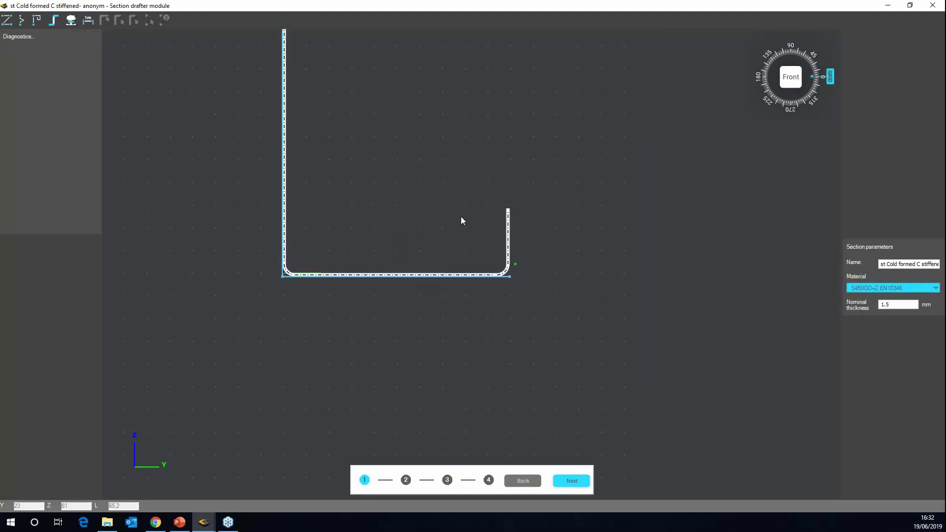
scroll(394, 210, "up", 2)
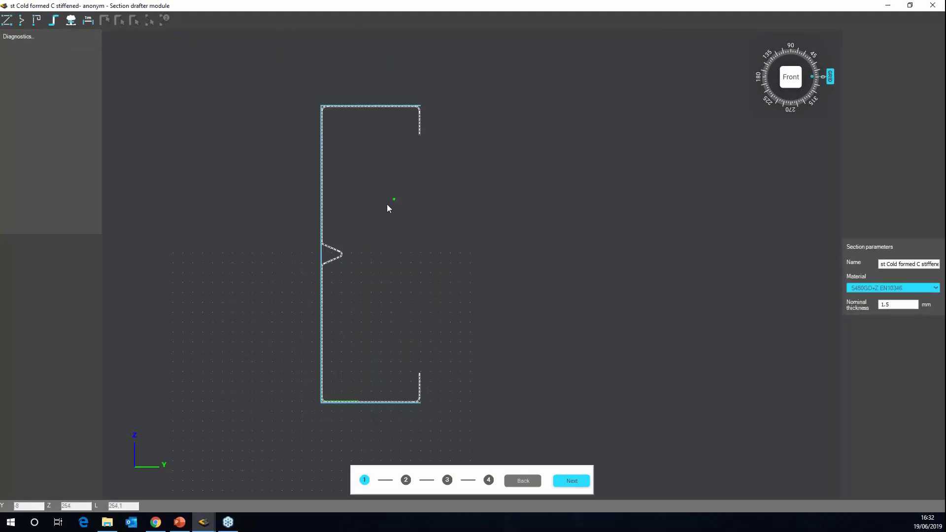
Step: Place V-shaped intermediate stiffeners, 10 mm high and 15 mm long, at the midpoints of the upper and lower flanges
left_click(21, 20)
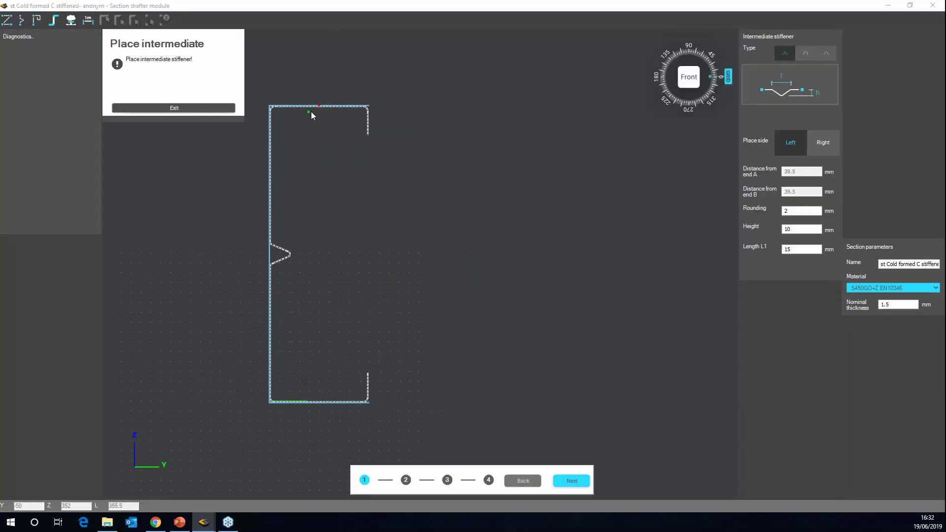
left_click(321, 105)
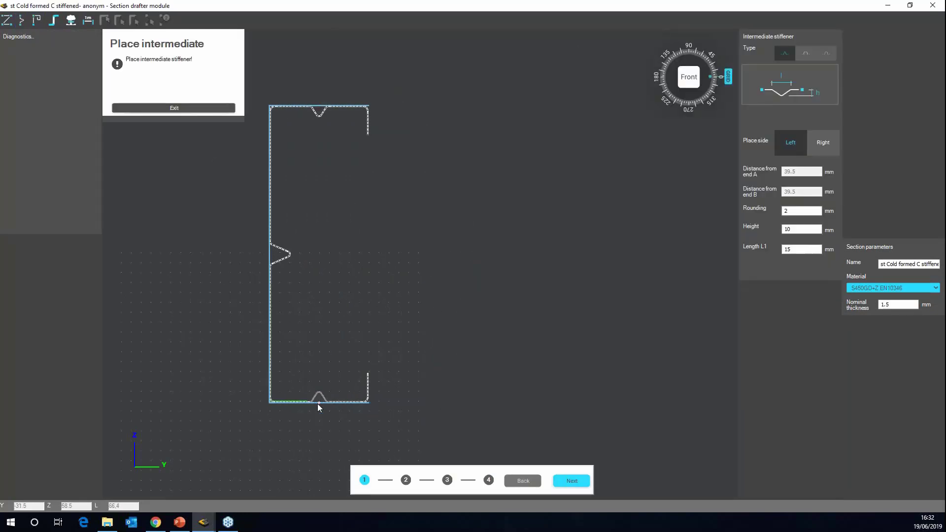
left_click(318, 403)
left_click(173, 107)
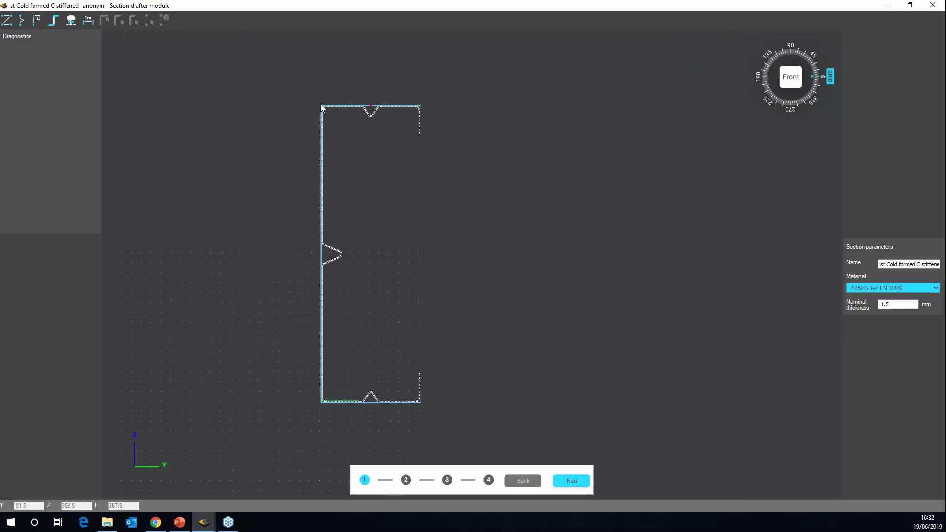
Step: Set the height and the length L1 of both flange intermediate stiffeners to 20 mm
left_click(379, 146)
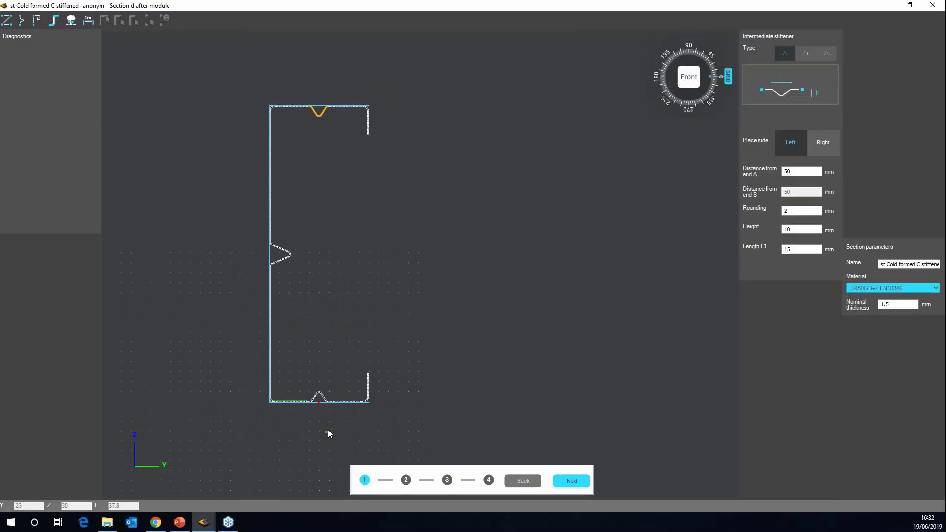
left_click(319, 397, "ctrl")
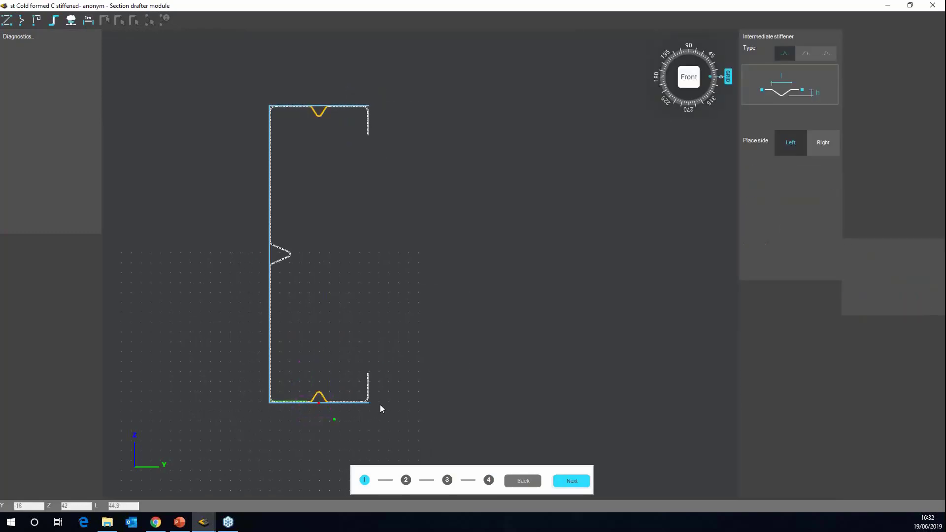
double_click(788, 229)
type("1")
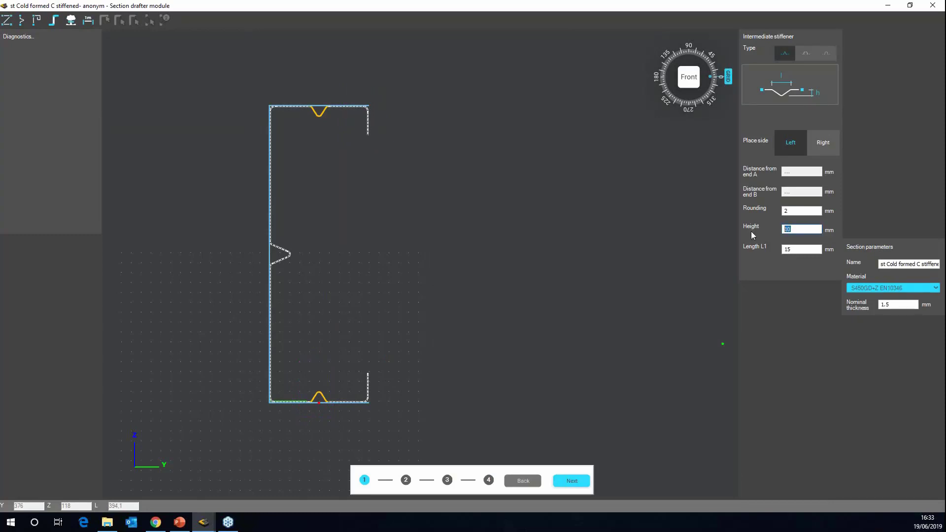
type("5")
double_click(788, 247)
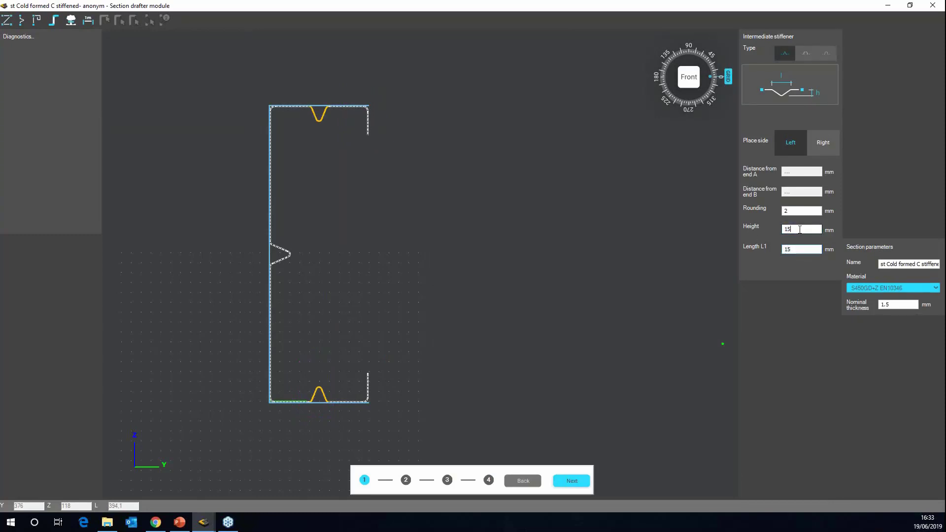
left_click(805, 230)
double_click(791, 249)
type("20")
left_click(819, 229)
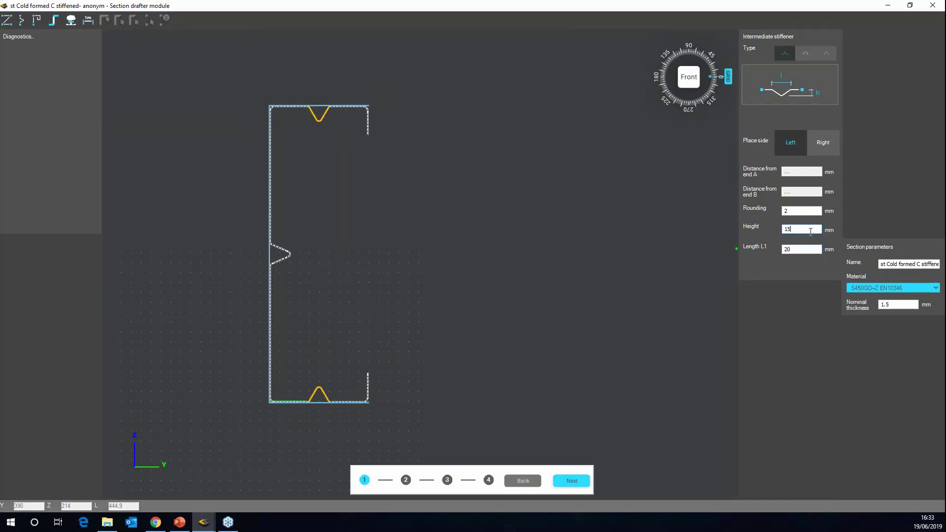
type("20")
left_click(797, 249)
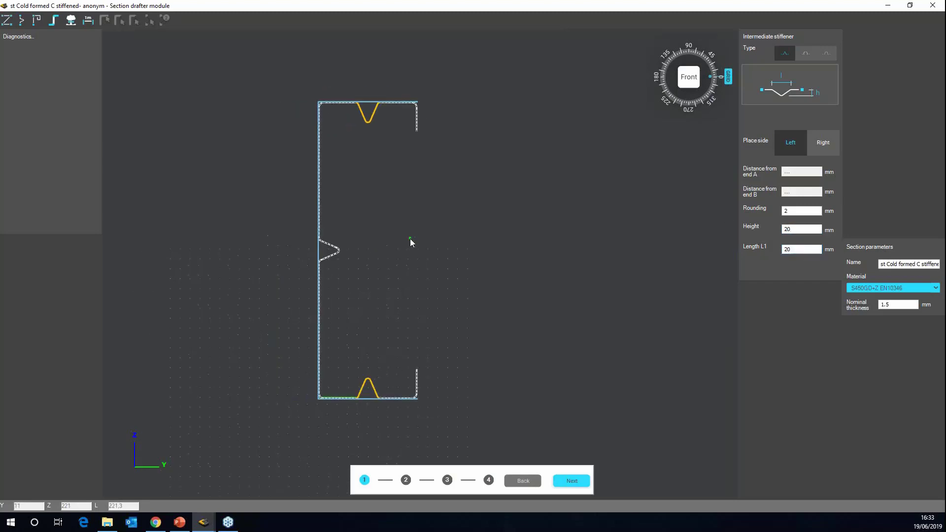
Step: Set the web stiffener's distance from end A to 100 mm and change it to the flat-topped type with an alpha parameter
left_click(410, 239)
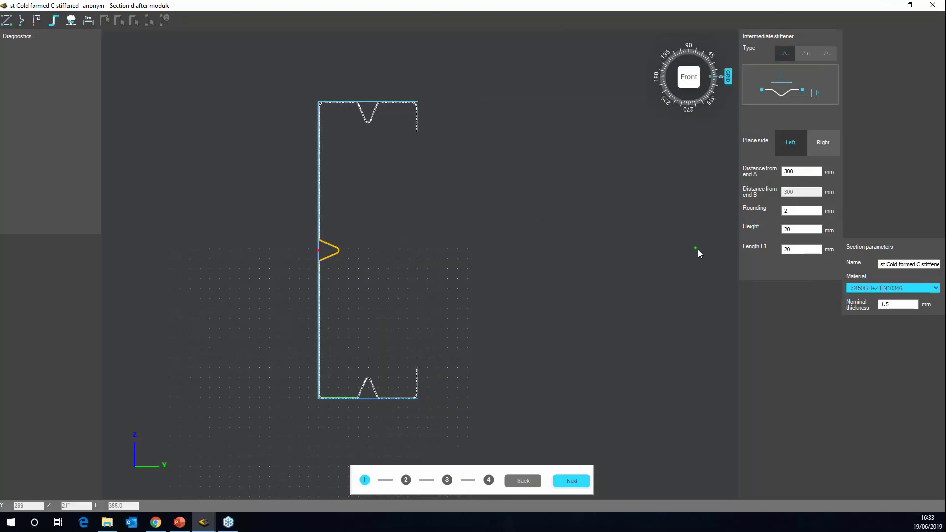
left_click(409, 236)
double_click(789, 171)
type("100")
left_click(826, 55)
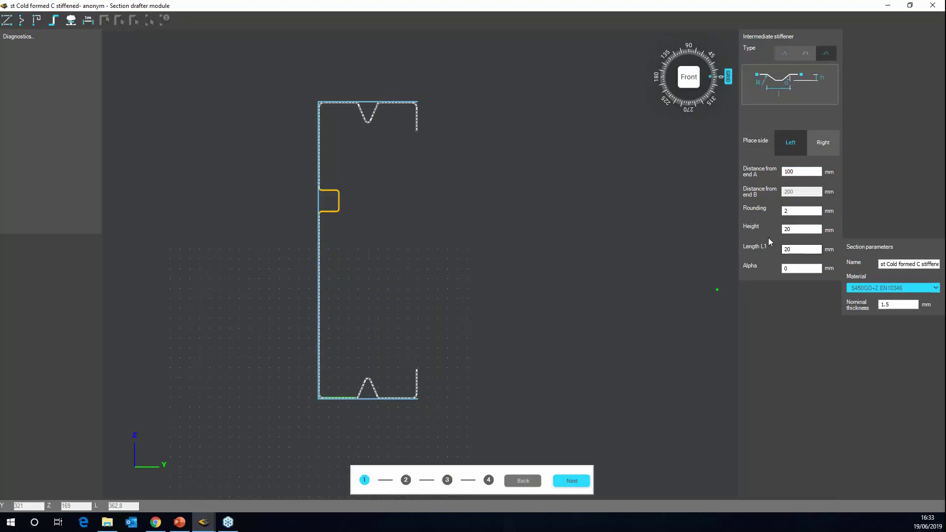
Step: Give the web stiffener length L1 150 mm, height 30 mm, alpha 45 and a distance from end A of 150 mm
double_click(786, 249)
type("150")
left_click(796, 268)
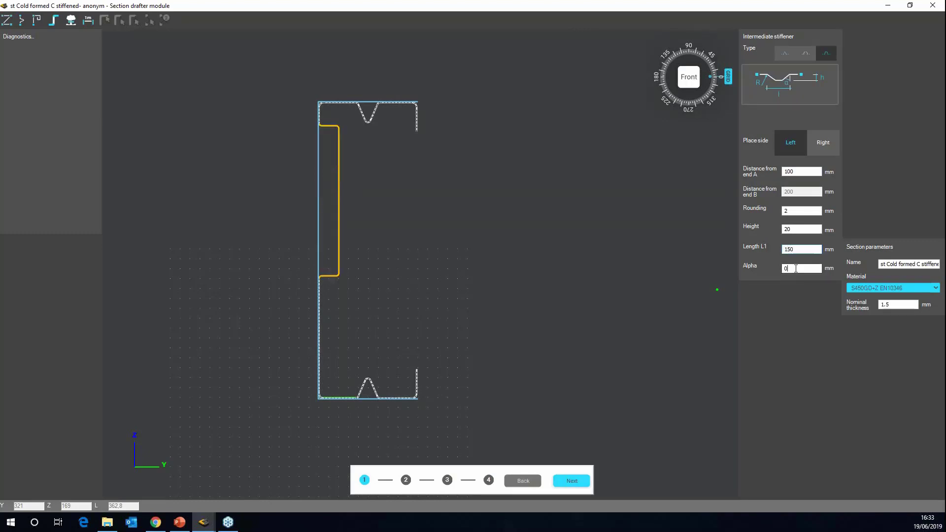
double_click(788, 229)
type("30")
double_click(785, 269)
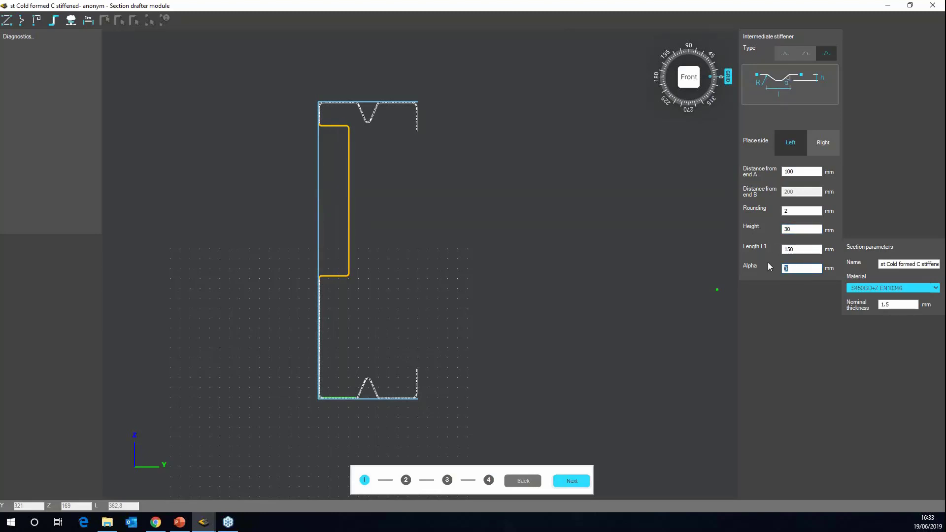
type("45")
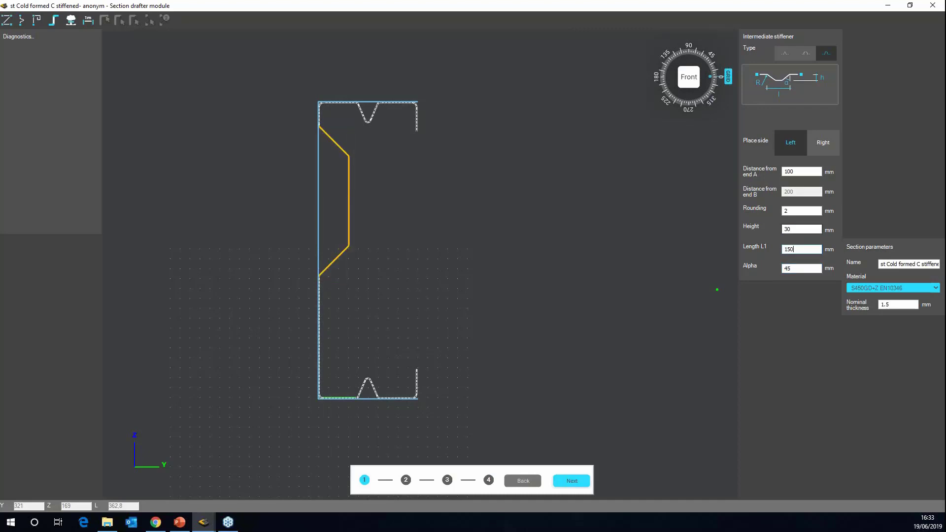
double_click(788, 171)
type("150")
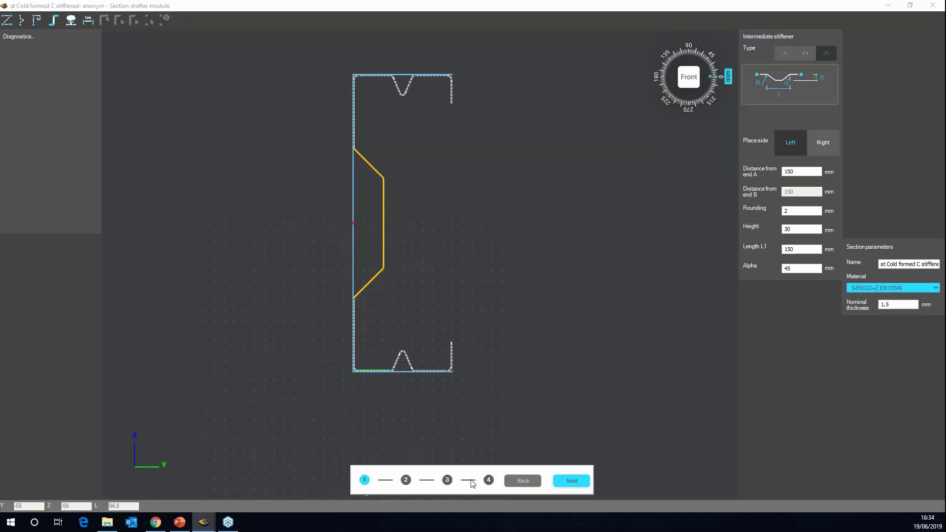
Step: Proceed to the strength and buckling parameters and set the thickness tolerance to 5 %
left_click(572, 481)
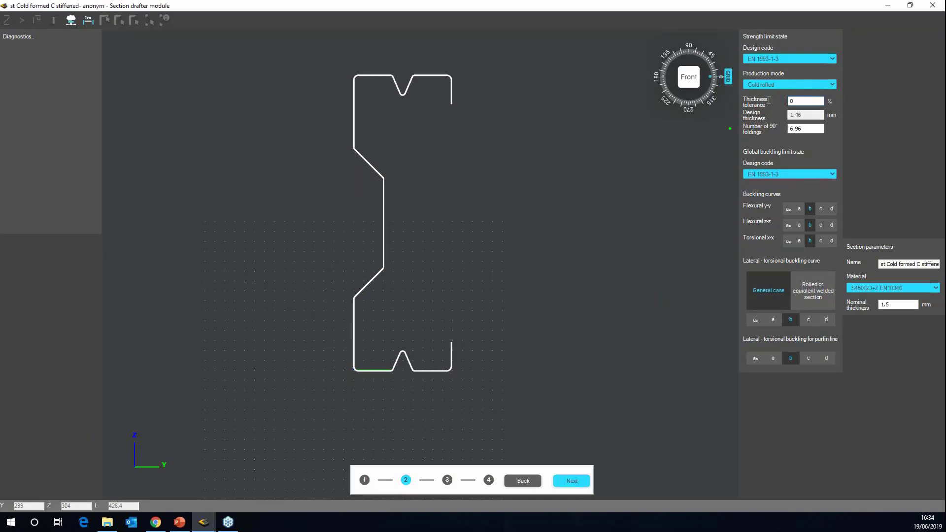
double_click(792, 101)
type("5")
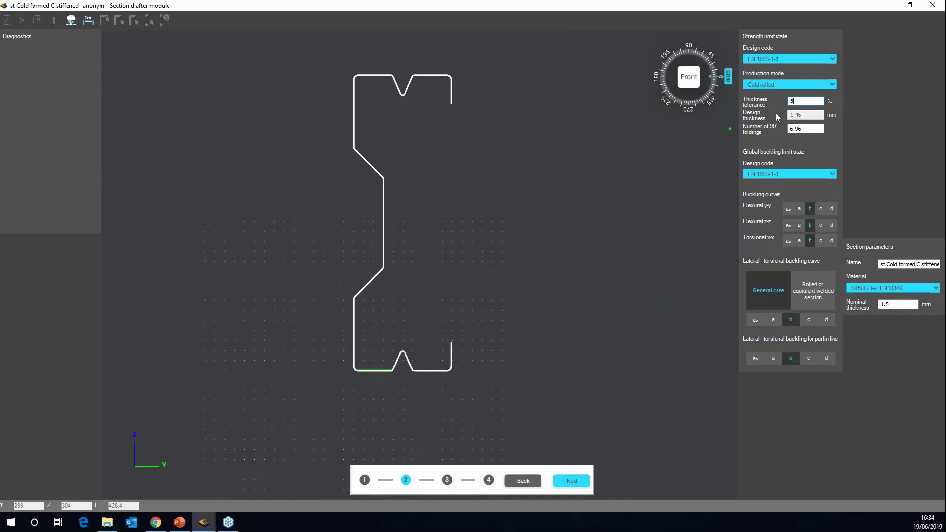
Step: Proceed to the local buckling settings and assign all web segments, including the web stiffener, to shear buckling in the z direction
left_click(573, 483)
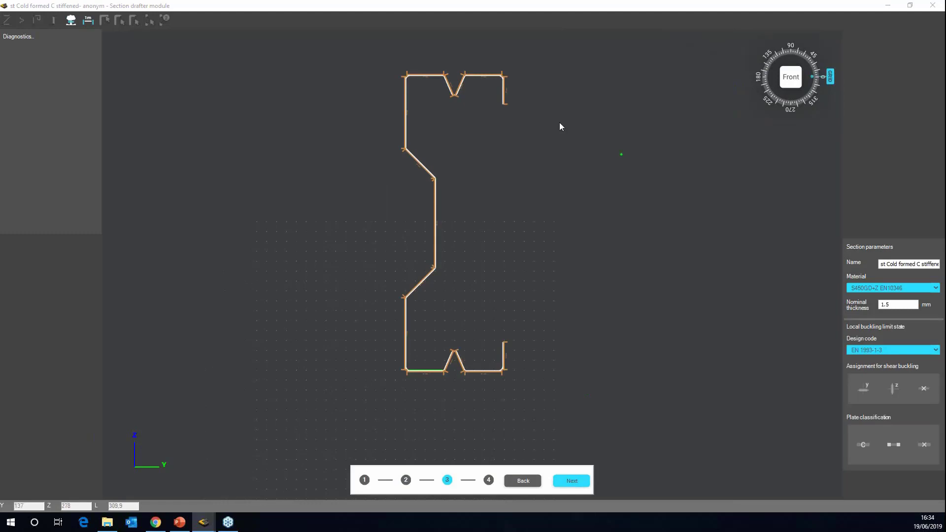
left_click(421, 224)
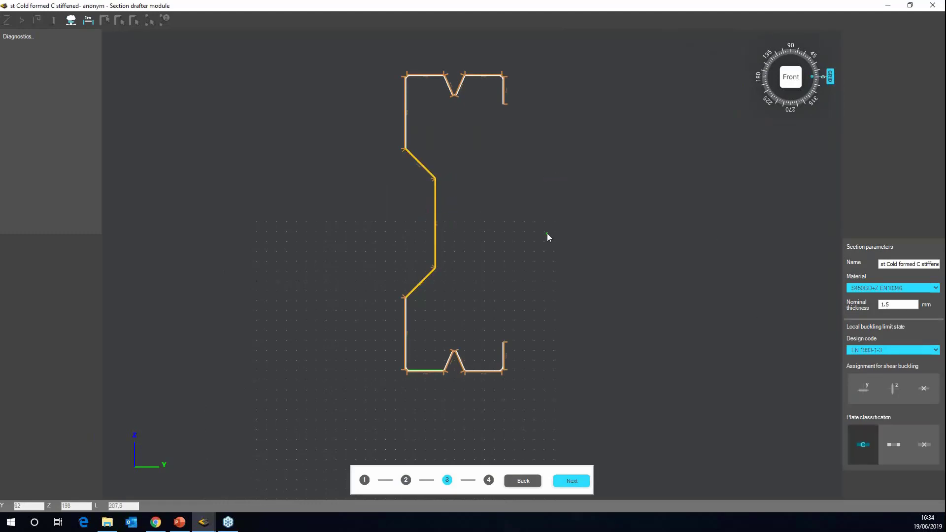
left_click(405, 130, "ctrl")
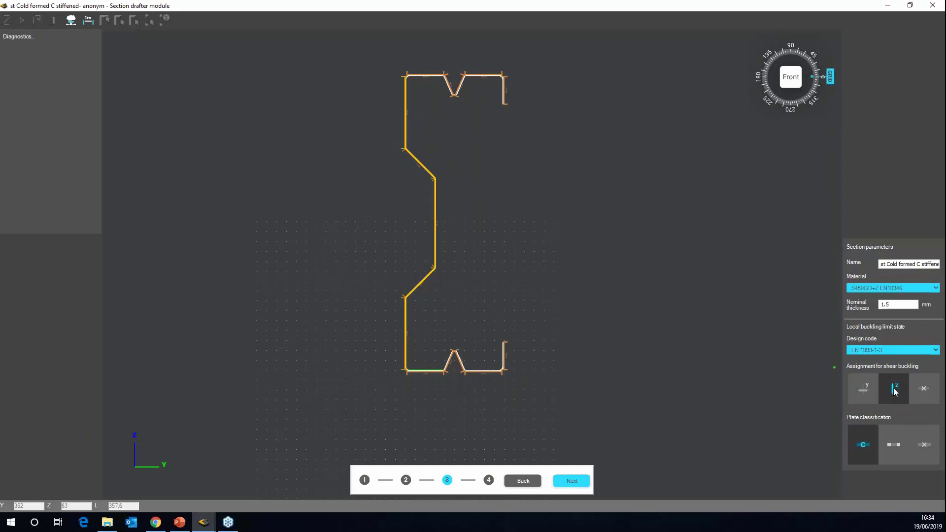
key("Escape")
Step: Check the shear buckling assignment and plate classification of the upper flange segments and their stiffener
left_click_drag(464, 76, 404, 76)
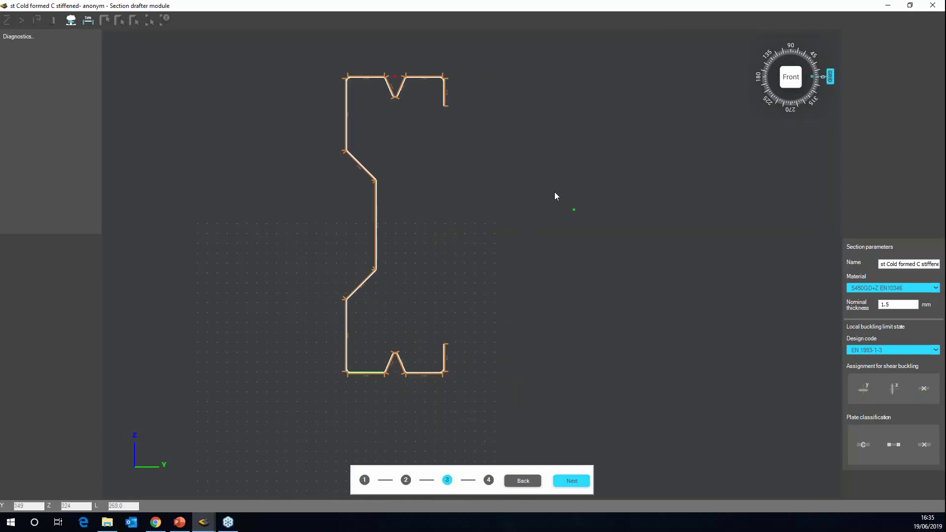
left_click(425, 78)
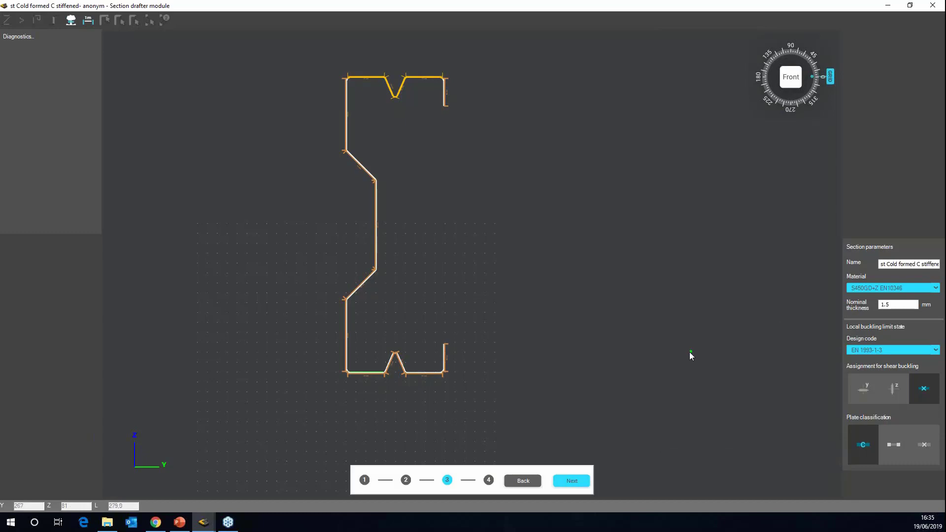
left_click(575, 282)
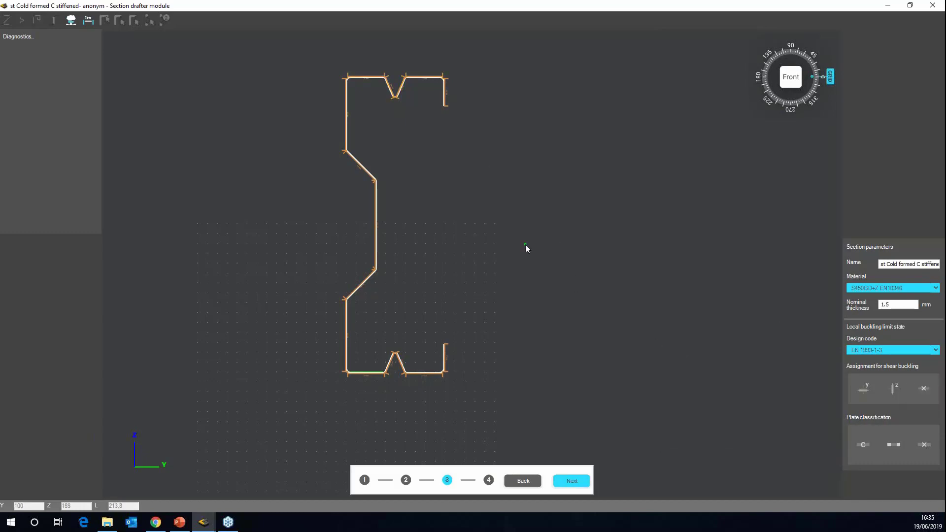
Step: Proceed to the stiffened zone definitions and examine the settings of both single edge stiffeners and the web's intermediate stiffener
left_click(575, 483)
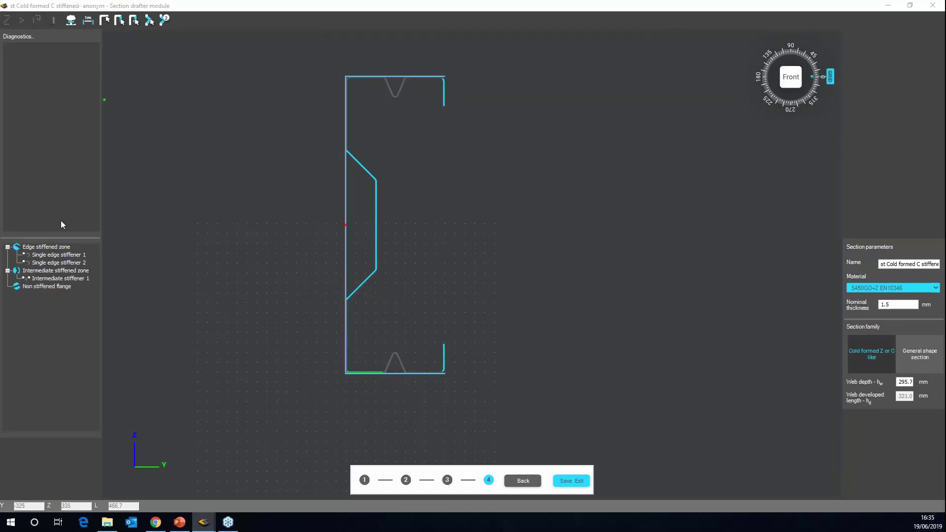
left_click(69, 254)
left_click(71, 263)
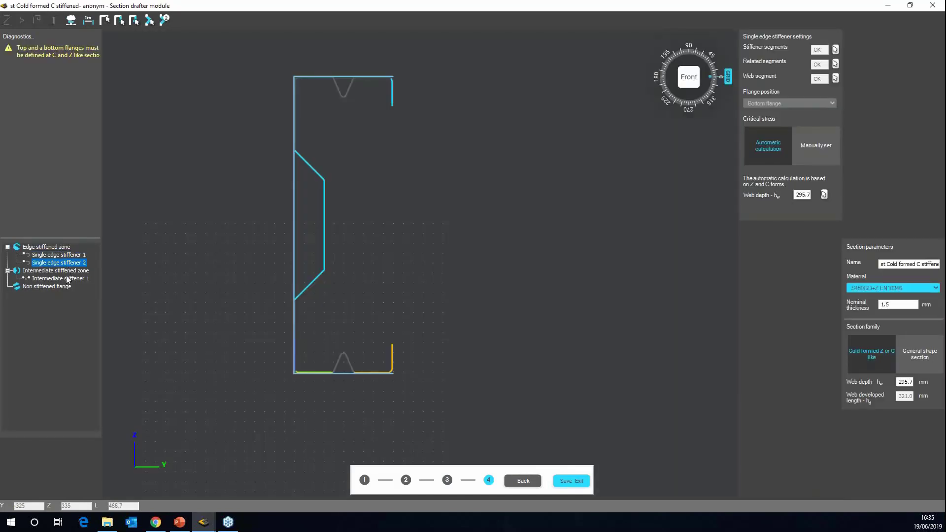
left_click(67, 280)
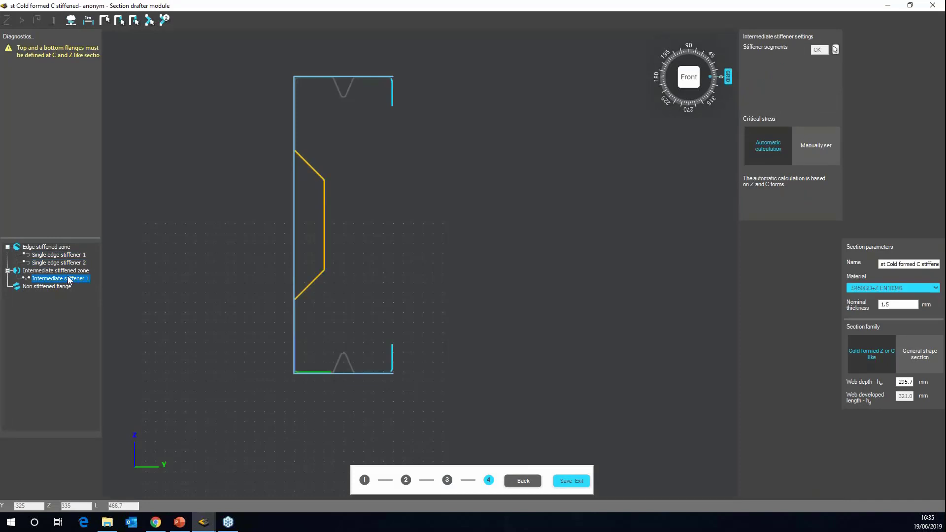
Step: Define the V-shaped fold in the upper flange as a single intermediate stiffener
left_click(69, 263)
left_click(69, 255)
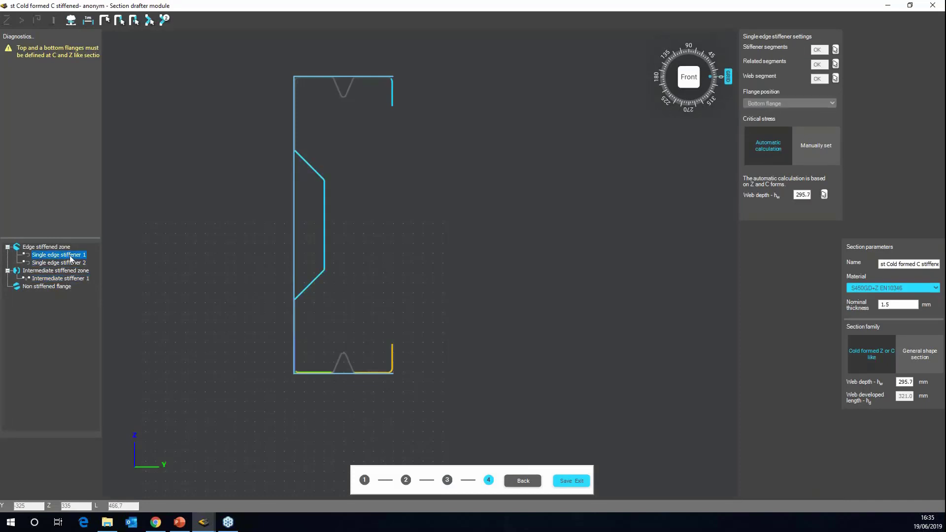
left_click(142, 233)
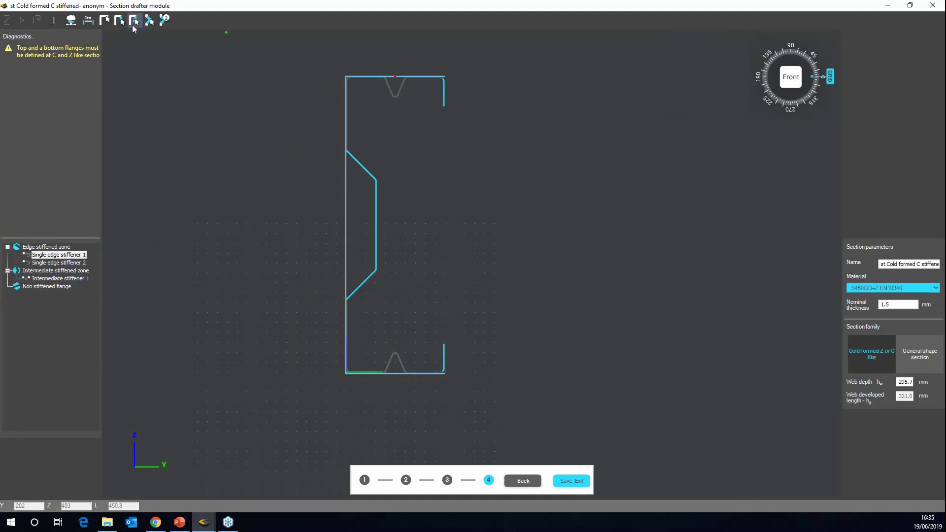
left_click(149, 20)
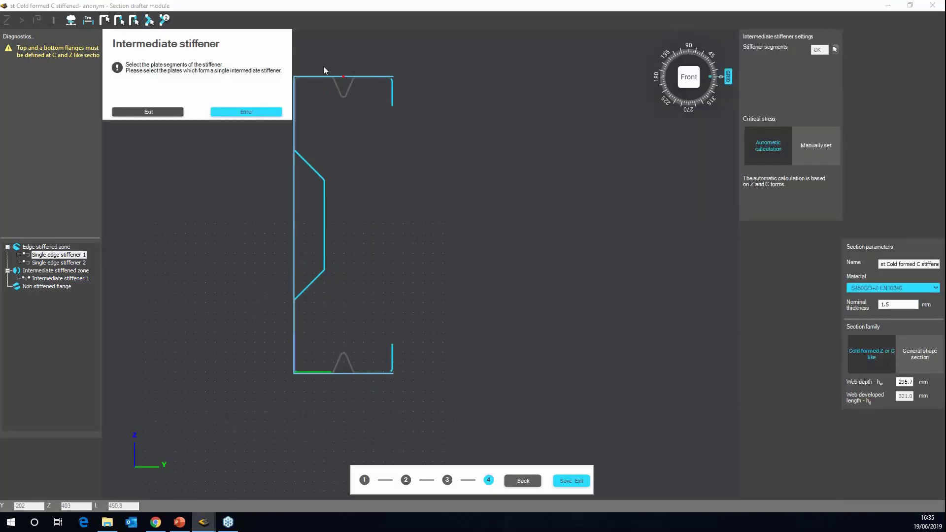
left_click(342, 94)
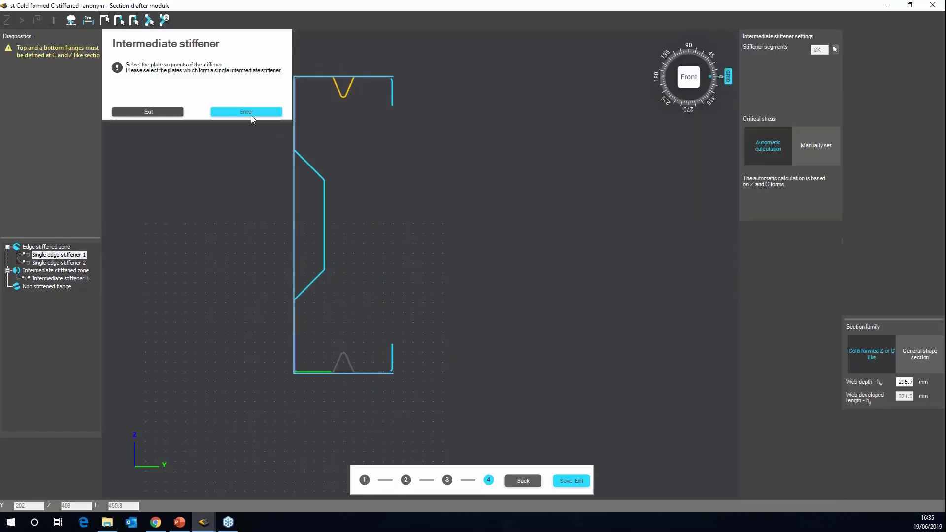
left_click(241, 112)
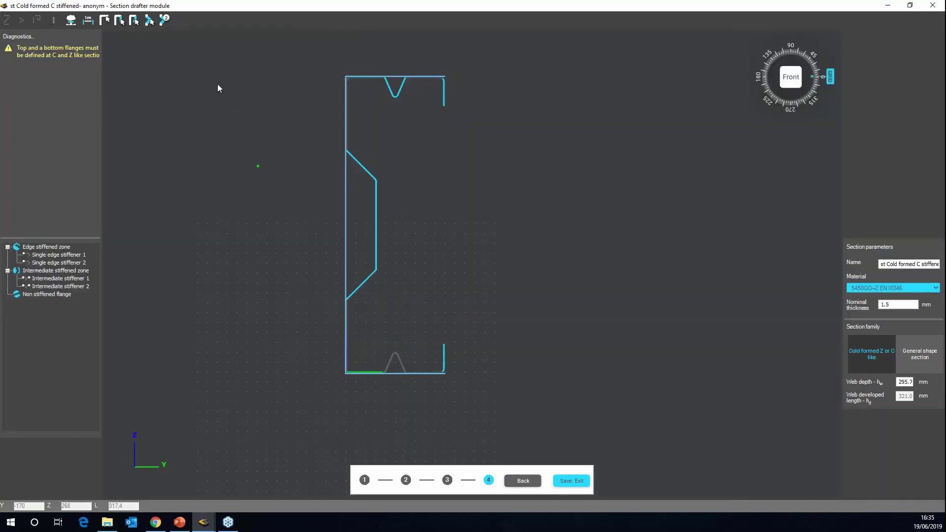
Step: Define the V-shaped fold in the lower flange as a single intermediate stiffener
left_click(134, 21)
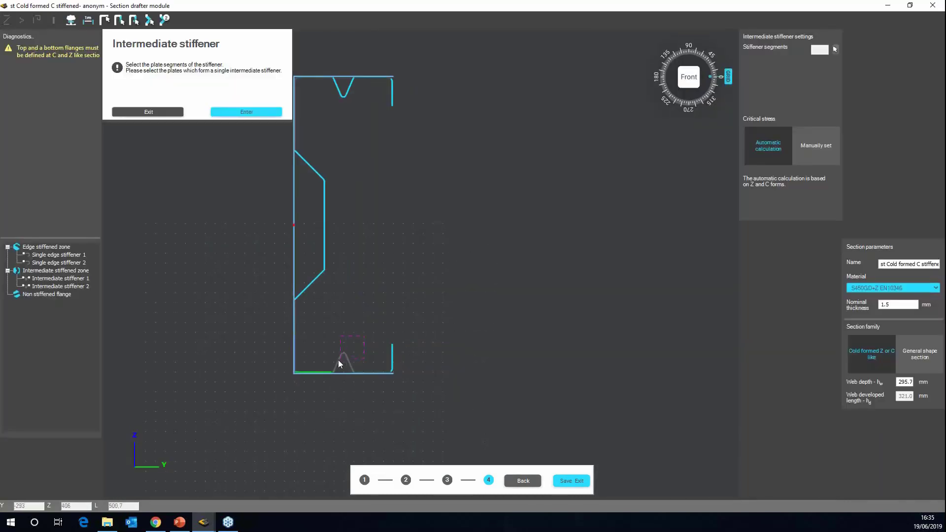
left_click(339, 361)
left_click(245, 112)
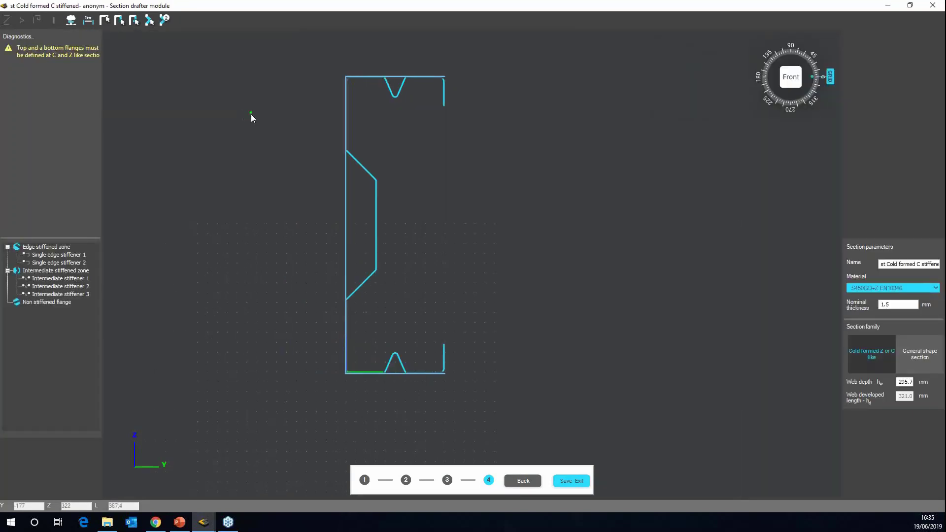
Step: Check which segments belong to each of the single edge stiffeners and the three intermediate stiffeners
left_click(54, 255)
left_click(59, 263)
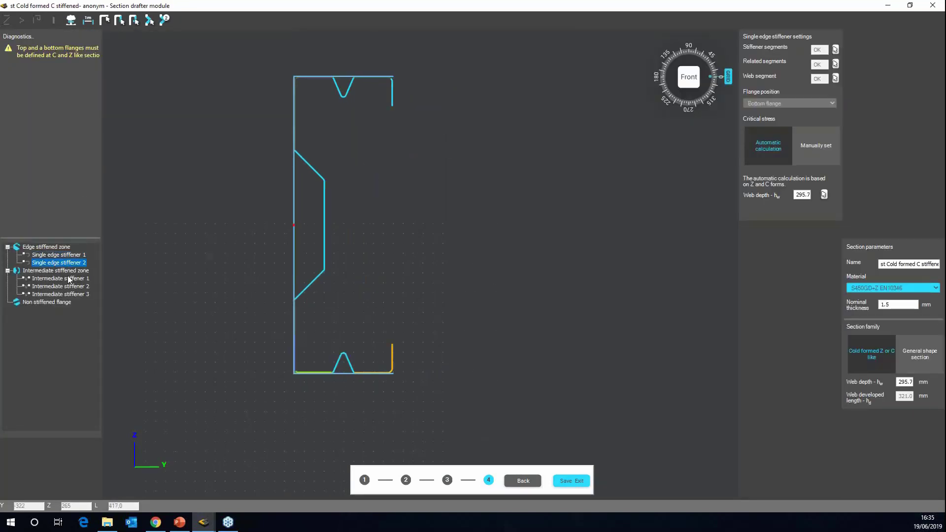
left_click(69, 279)
left_click(67, 294)
left_click(72, 287)
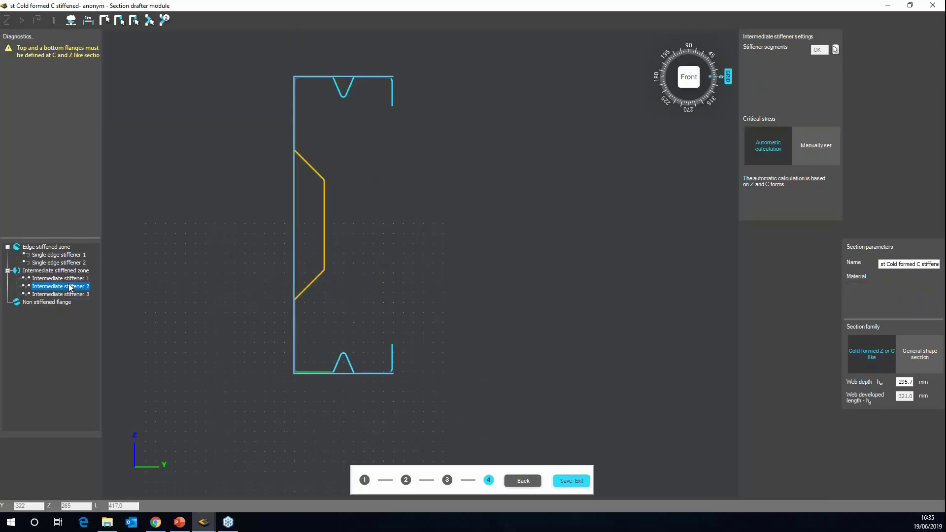
left_click(69, 280)
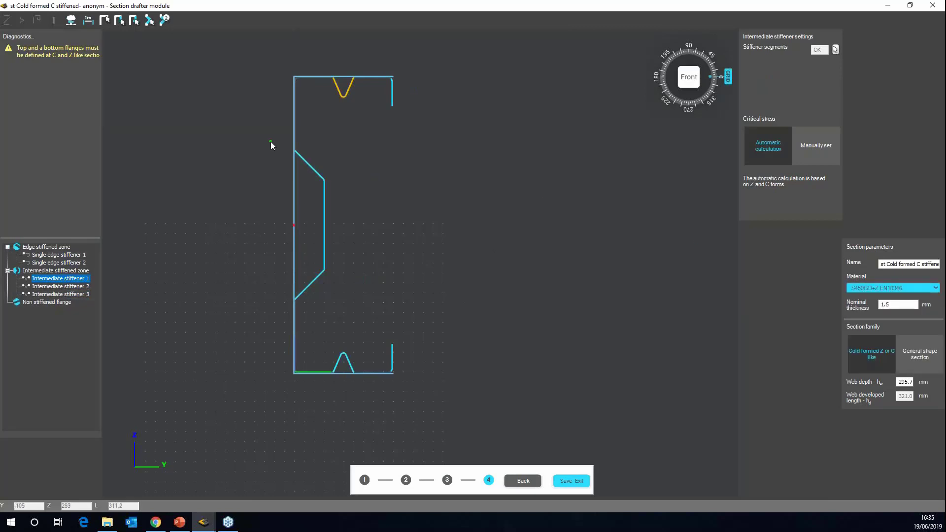
Step: Switch the upper flange intermediate stiffener's critical stress to manual input and back to automatic calculation
left_click(812, 147)
left_click(778, 149)
left_click(812, 145)
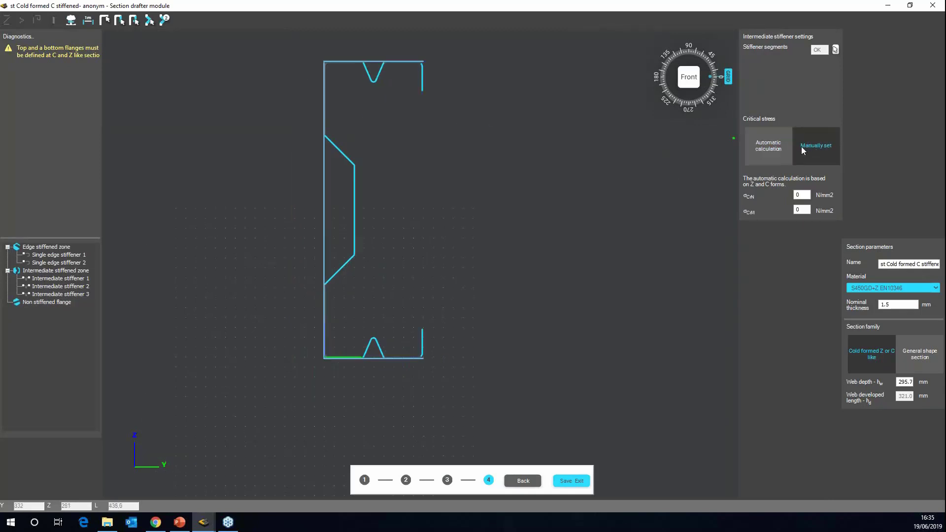
left_click(773, 148)
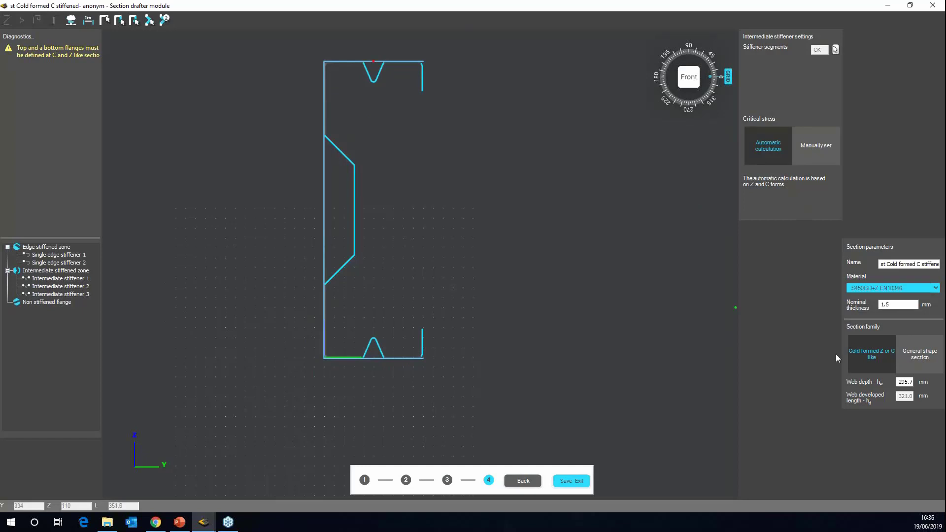
Step: Examine the upper flange's intermediate stiffener and the adjoining edge stiffener with its related segments
scroll(382, 52, "up", 3)
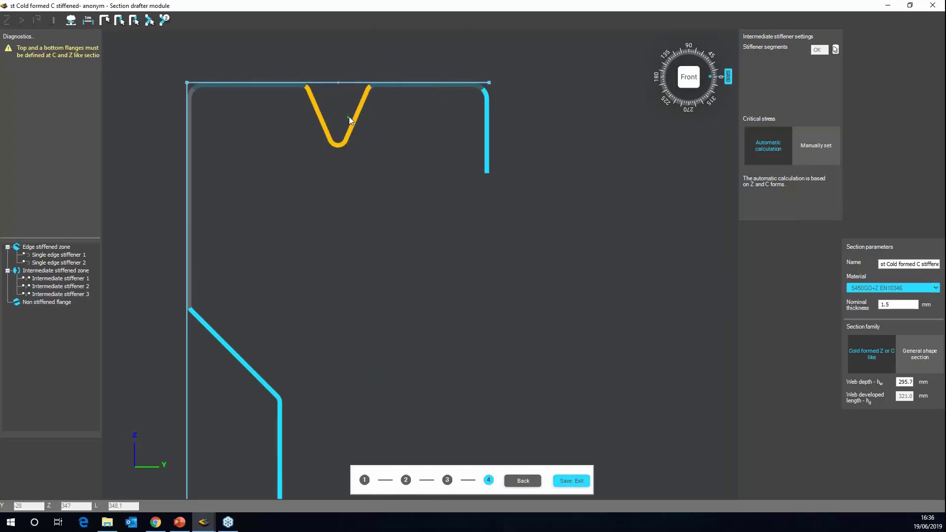
left_click_drag(567, 117, 508, 129)
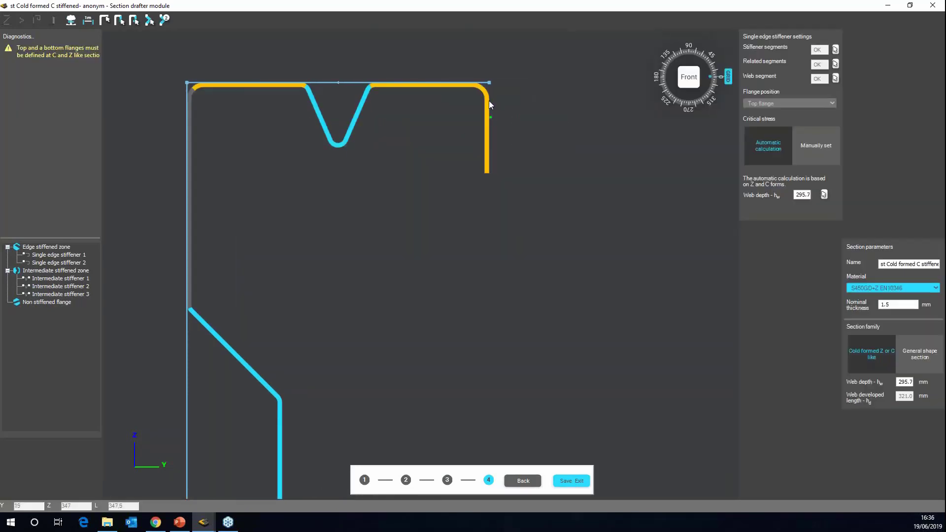
left_click(398, 115)
left_click(383, 129)
scroll(380, 140, "down", 2)
scroll(380, 140, "down", 1)
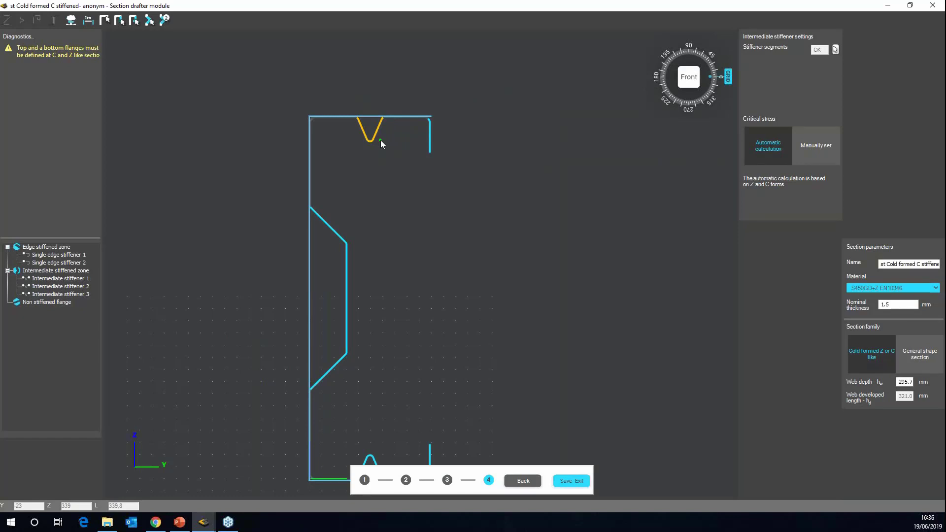
left_click(380, 140)
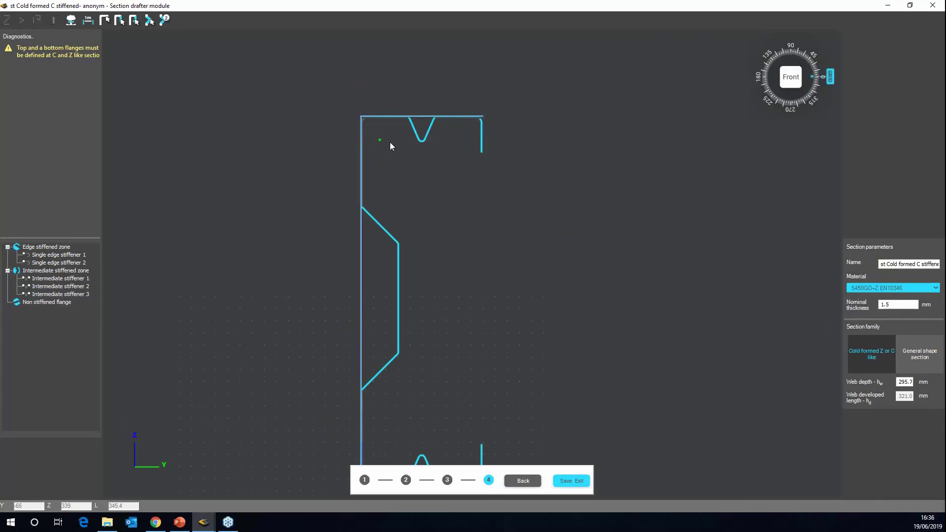
left_click(413, 136)
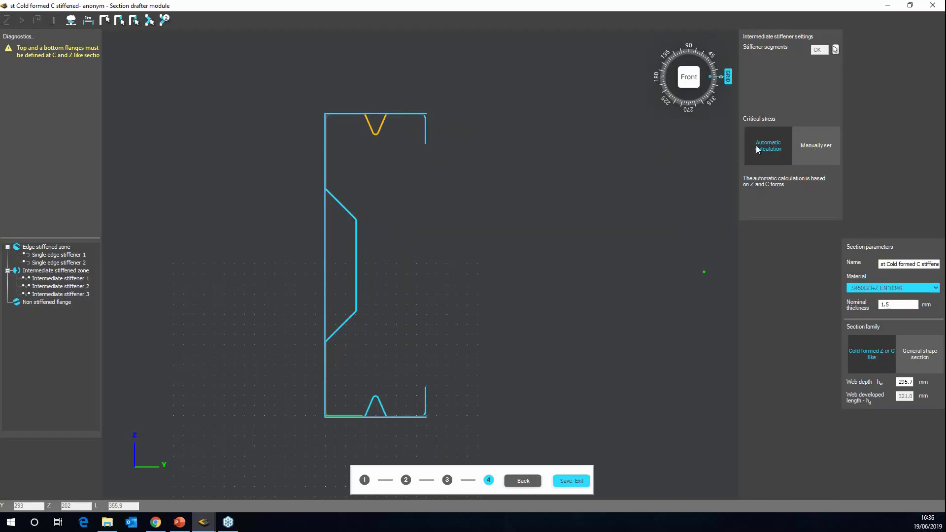
Step: Show the manual critical stress fields for the upper flange fold, then restore automatic calculation
left_click(816, 142)
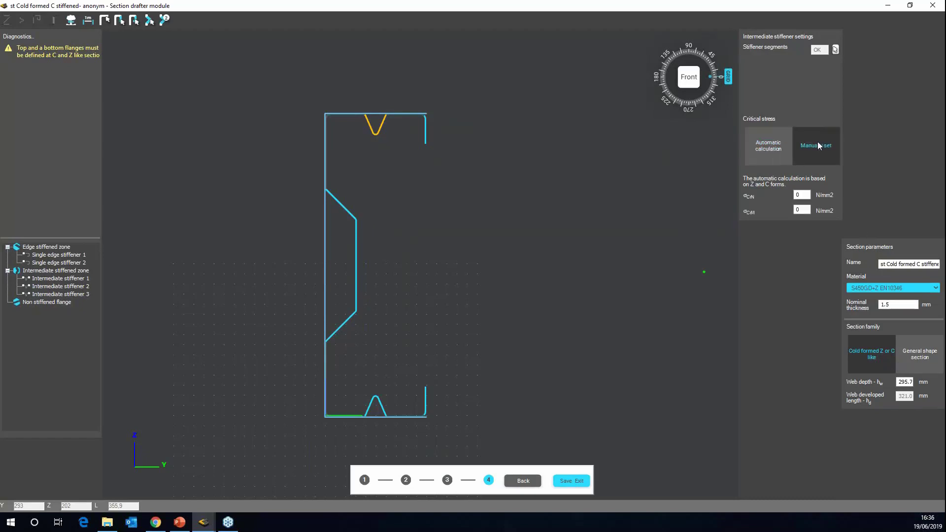
double_click(805, 195)
left_click(773, 146)
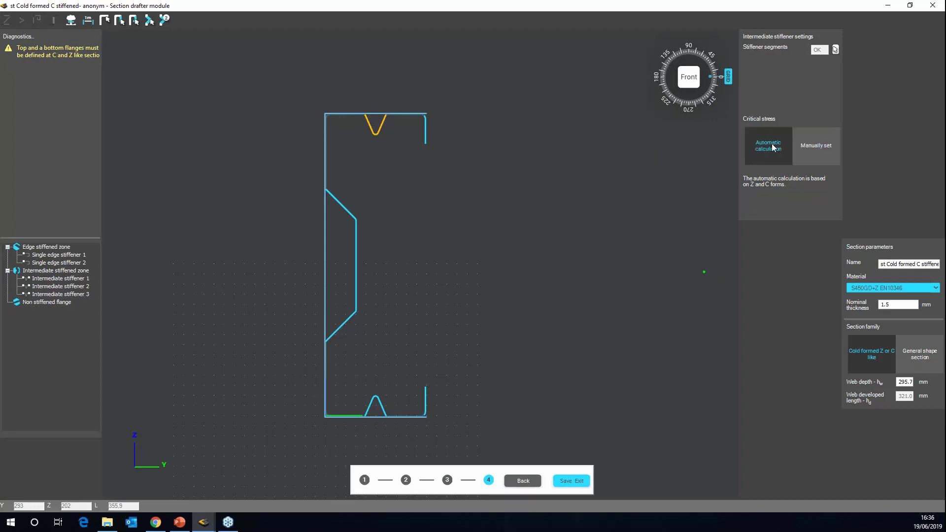
Step: Reapply the cold formed Z or C like section family by way of general shape section, and recheck every defined stiffener
left_click(918, 354)
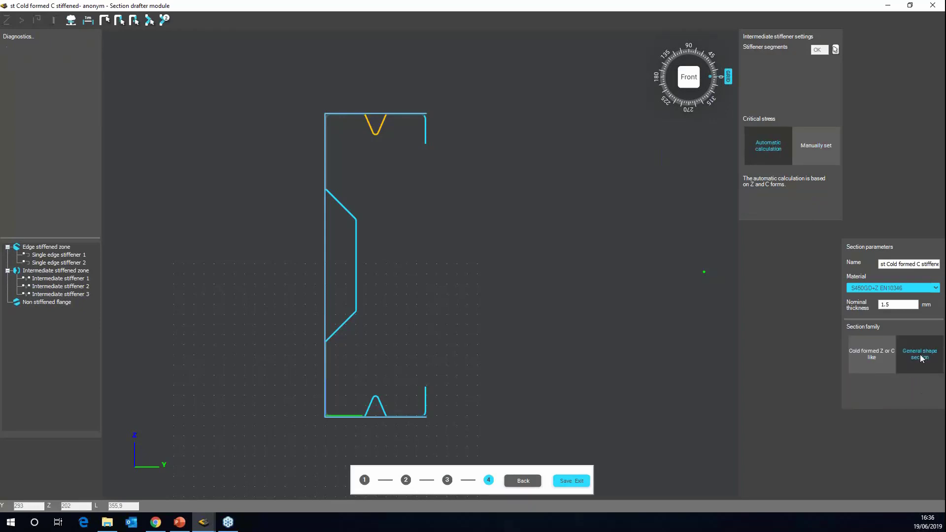
left_click(882, 356)
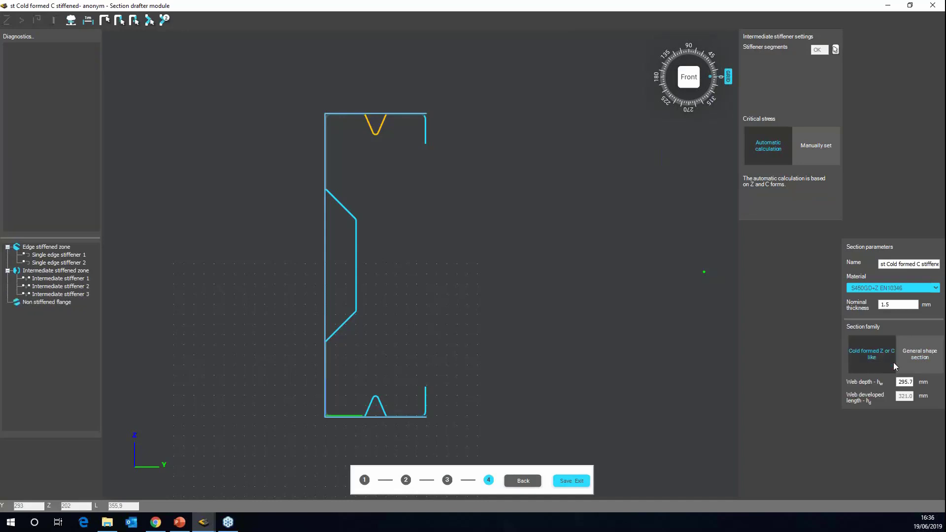
left_click(65, 255)
left_click(66, 263)
left_click(74, 279)
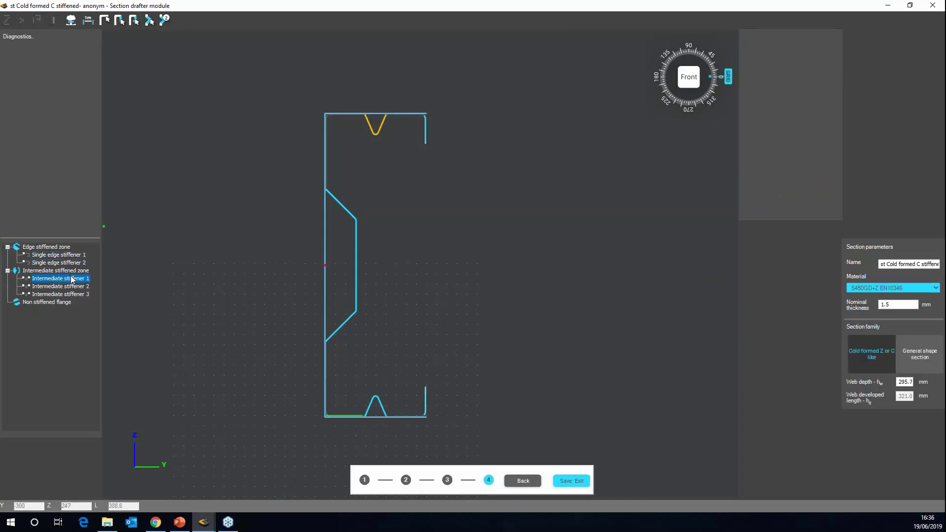
left_click(69, 287)
left_click(71, 294)
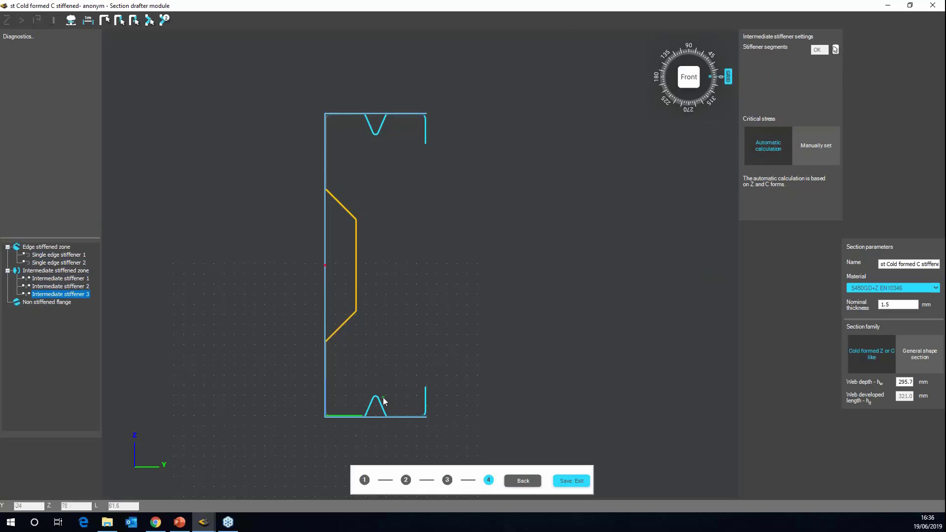
Step: Save the custom section, exit the section drafter and inspect the upper end of the 3D column
left_click(574, 480)
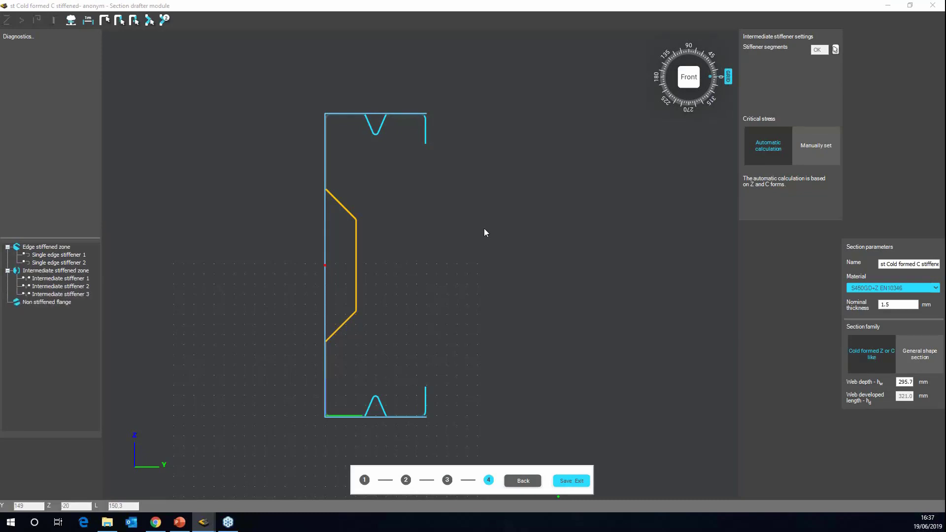
scroll(380, 135, "up", 8)
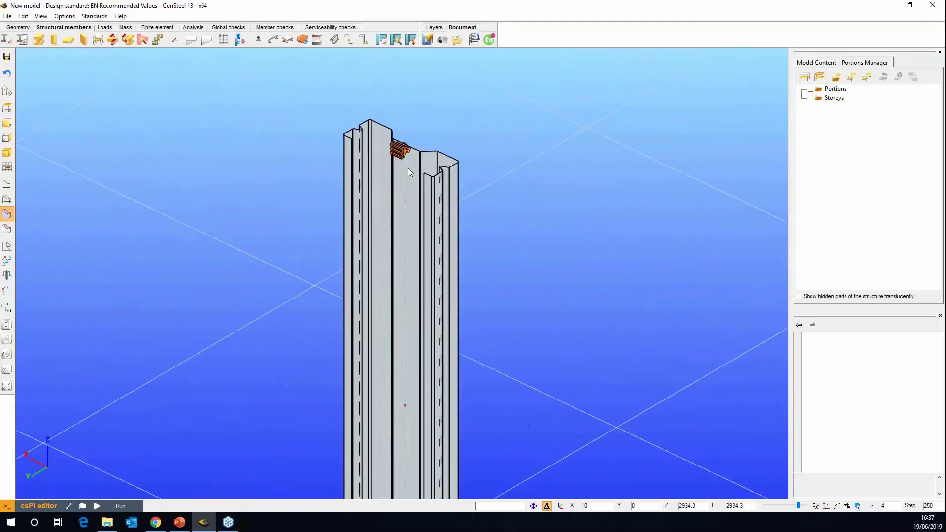
middle_click_drag(412, 183, 395, 163)
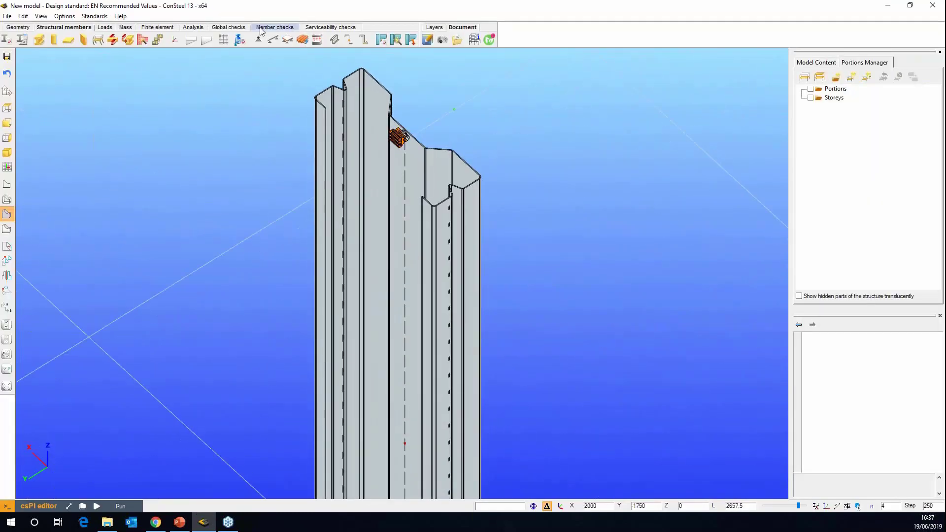
Step: Run the analysis and display the first buckling eigenvalue of Load combination-1 as a contour surface
left_click(192, 27)
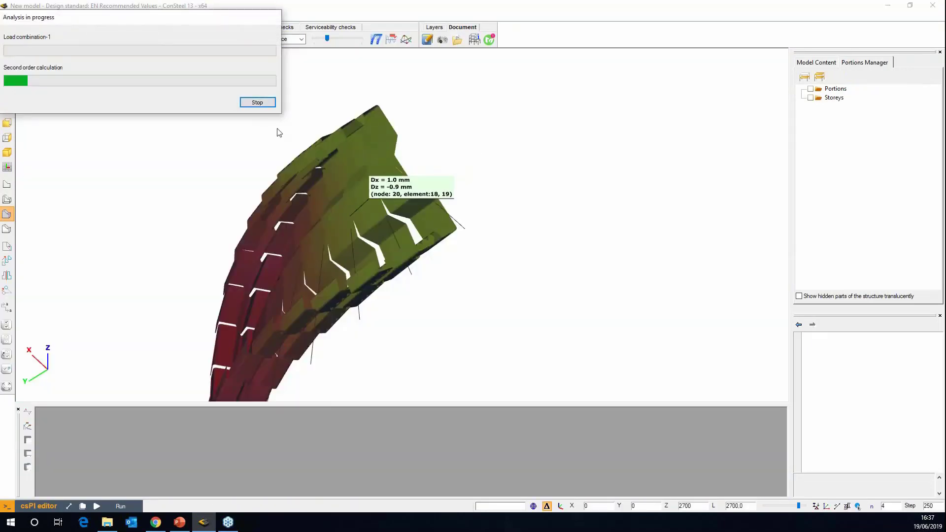
left_click(225, 38)
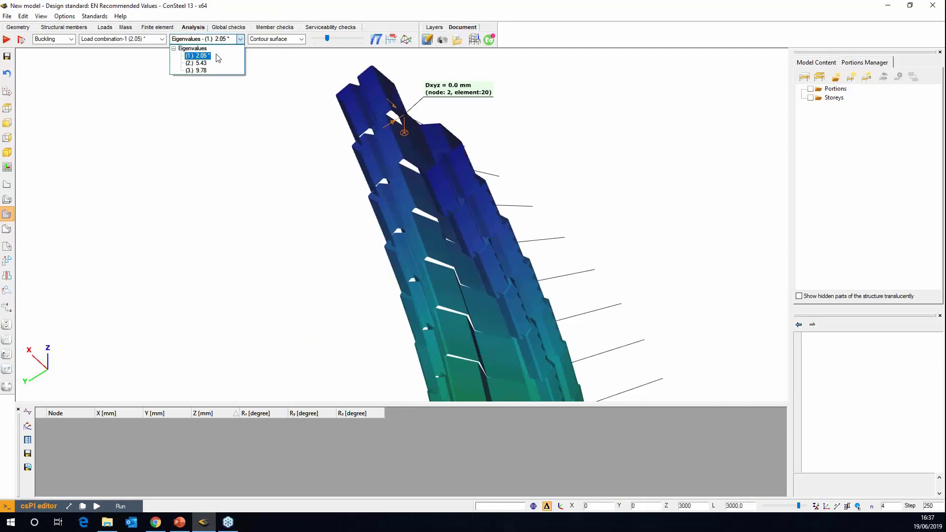
left_click(214, 57)
Step: Adjust the deformation scale of the first buckling mode and examine the column's buckled shape along its full height
left_click(328, 39)
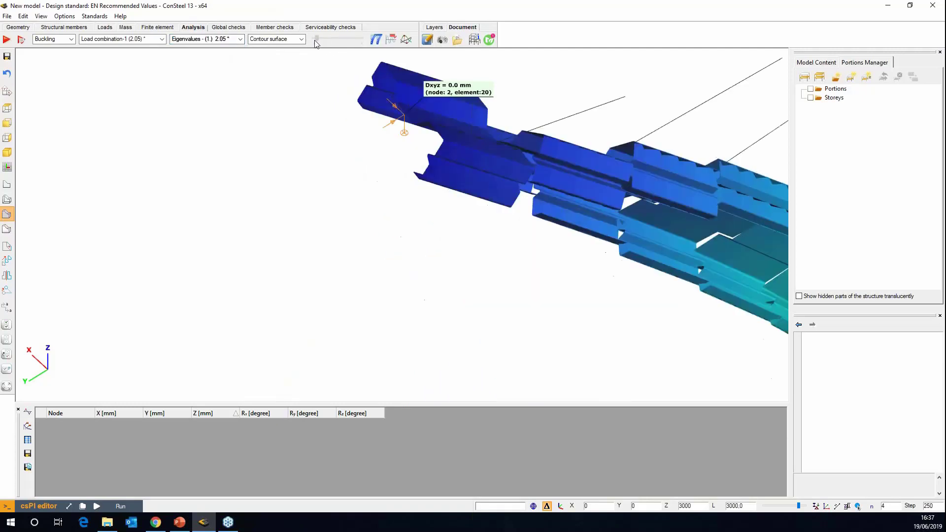
scroll(249, 140, "down", 5)
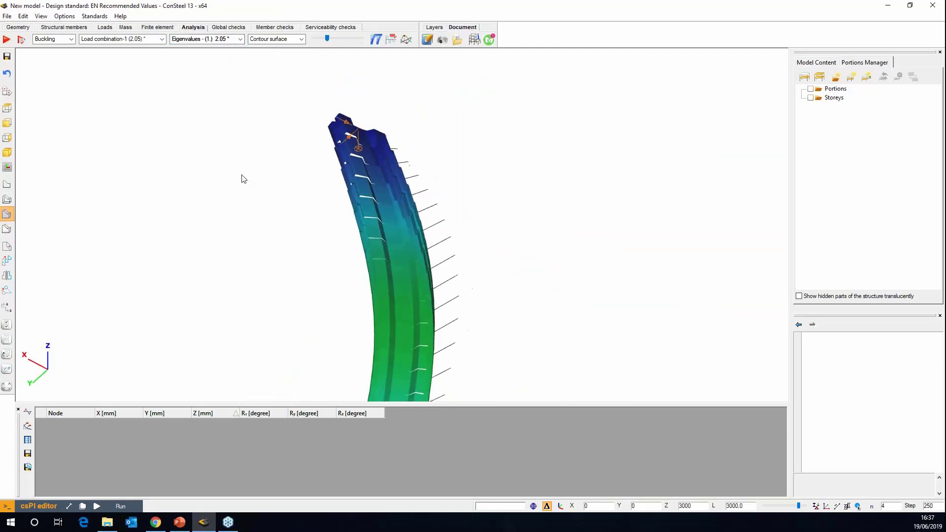
left_click(326, 39)
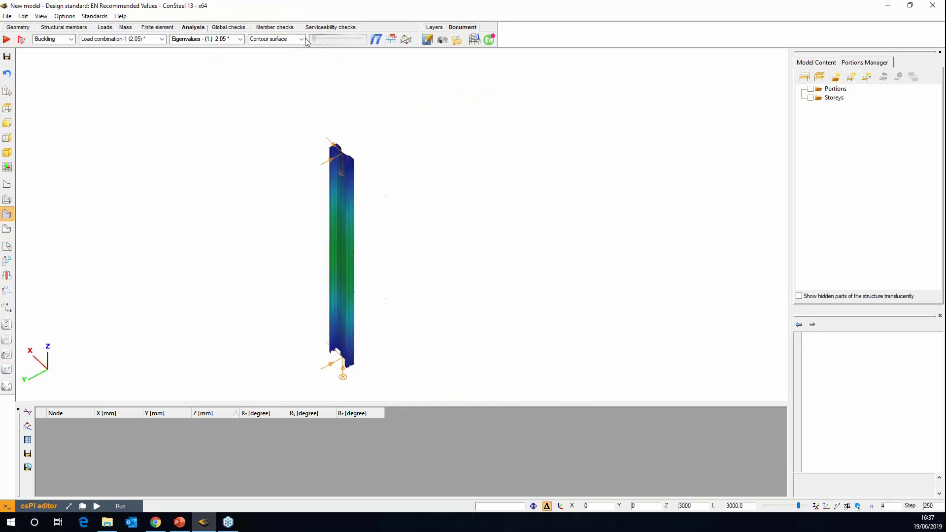
scroll(333, 138, "up", 5)
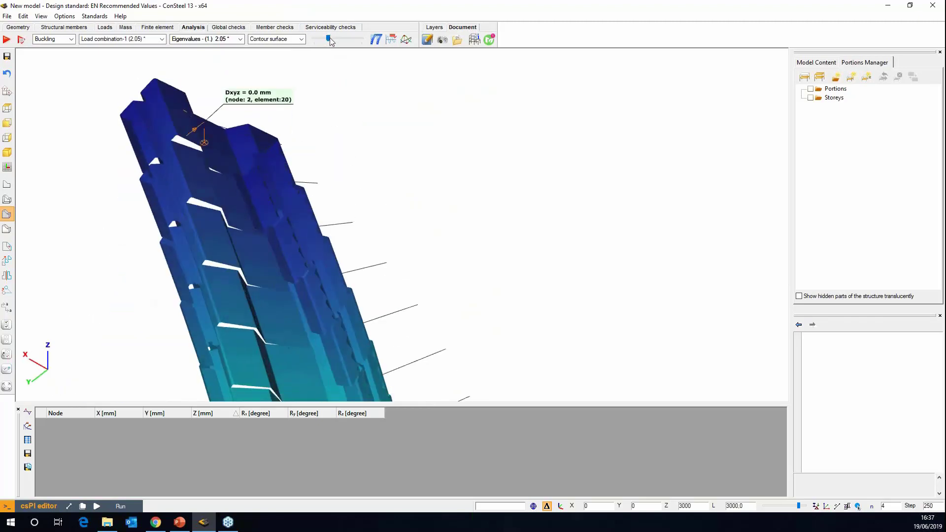
scroll(334, 146, "down", 3)
scroll(333, 146, "down", 5)
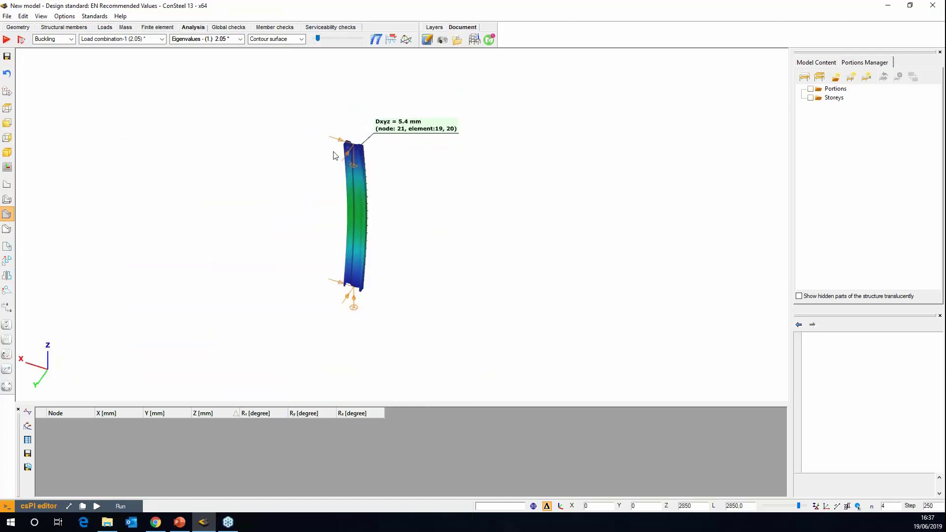
Step: Close ConSteel and open slide 24 of the PowerPoint presentation, on why purlins are not usually designed with traditional software
left_click(937, 6)
left_click(512, 281)
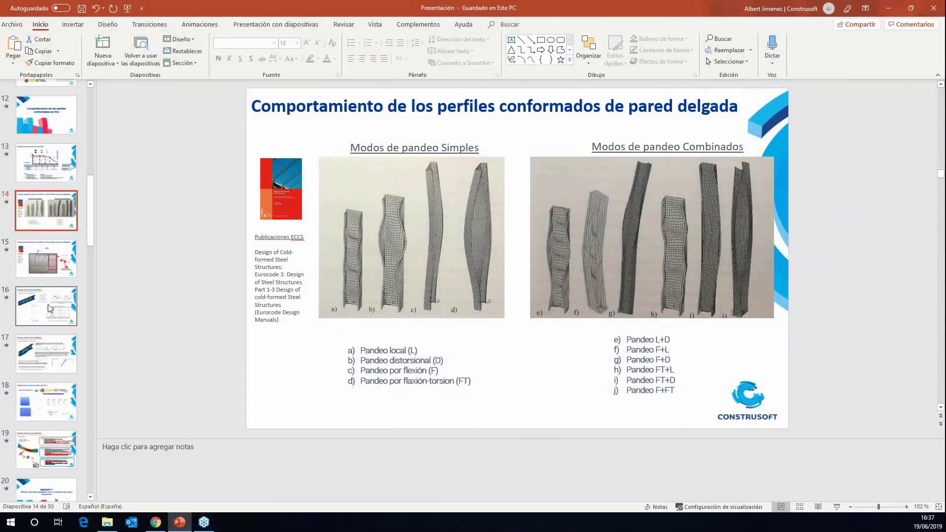
scroll(49, 311, "down", 2)
scroll(47, 314, "down", 2)
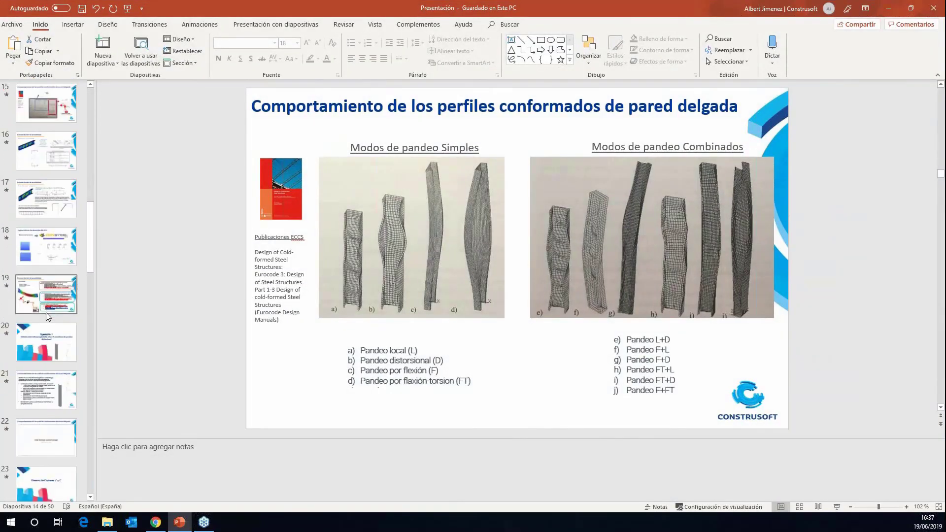
scroll(54, 292, "down", 2)
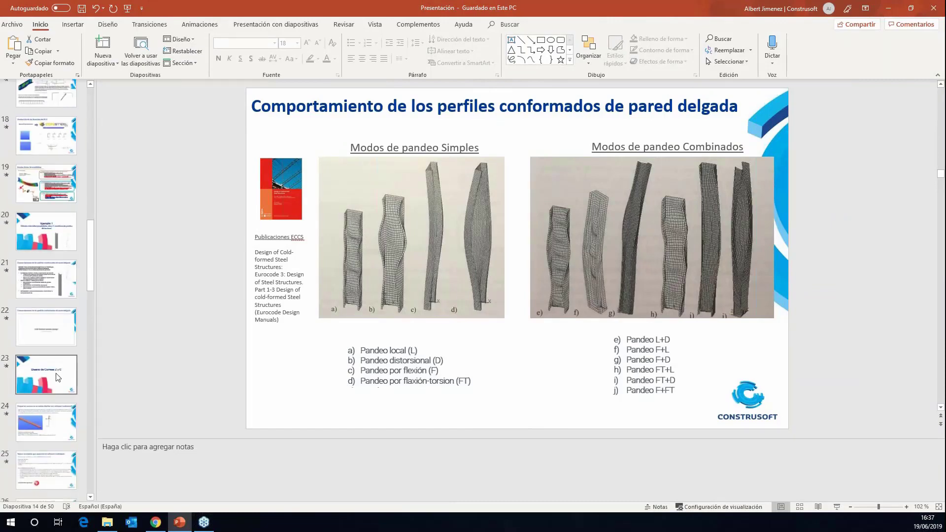
scroll(58, 377, "down", 1)
left_click(62, 302)
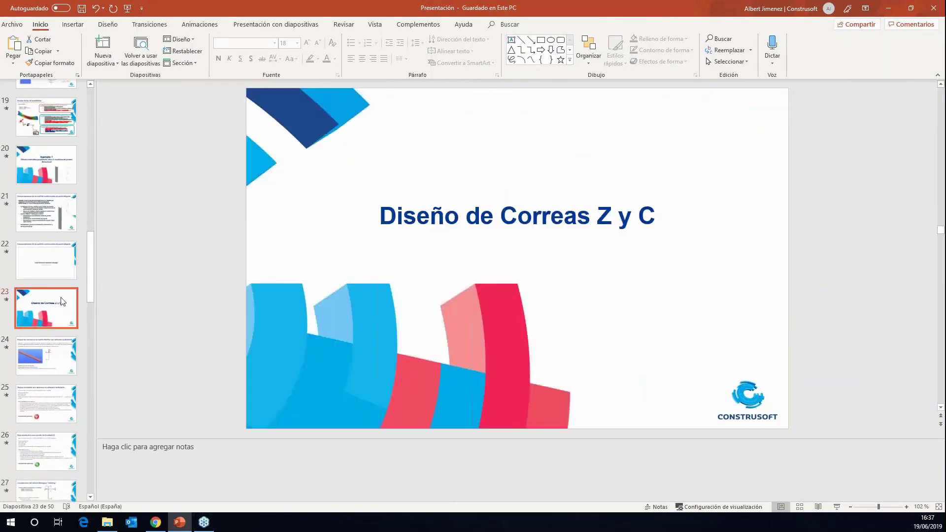
left_click(58, 360)
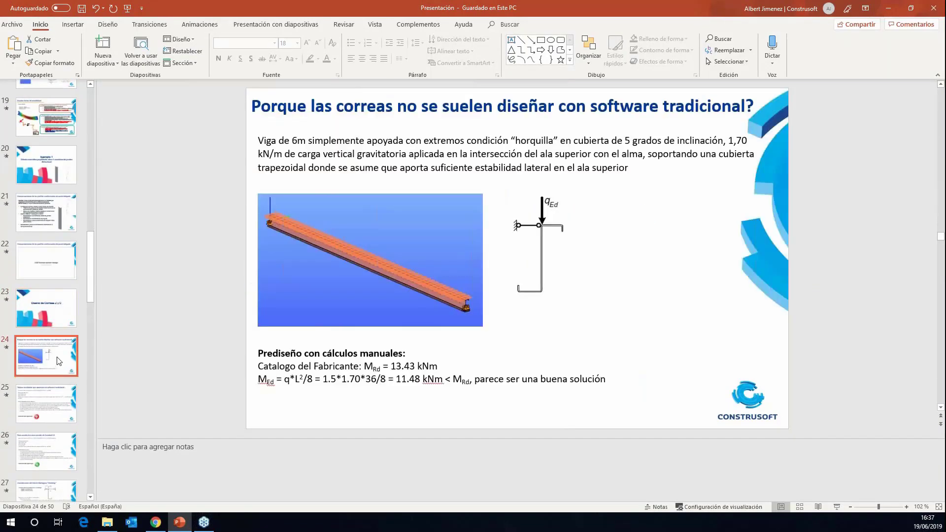